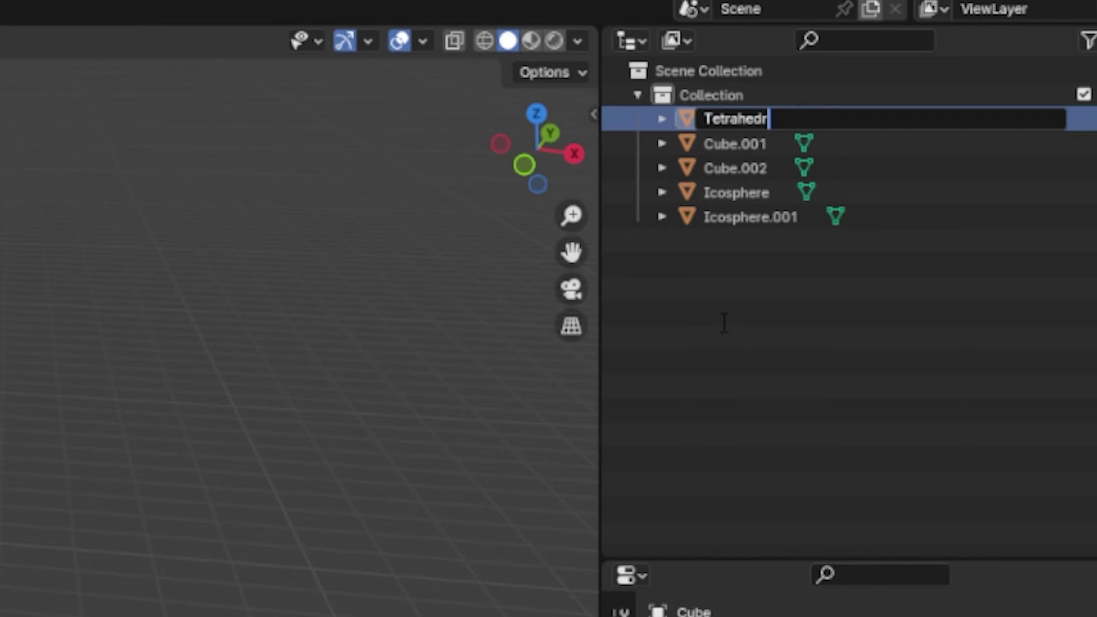
Rename Cube as Tetrahedron, Cube.001 as Cube and Cube.002 as Octahedron
{"action": "type", "text": "on"}
{"action": "key", "text": "Return"}
{"action": "double_click", "coordinate": [963, 44]}
{"action": "type", "text": "Cube"}
{"action": "key", "text": "Return"}
{"action": "double_click", "coordinate": [966, 52]}
{"action": "type", "text": "Octa"}
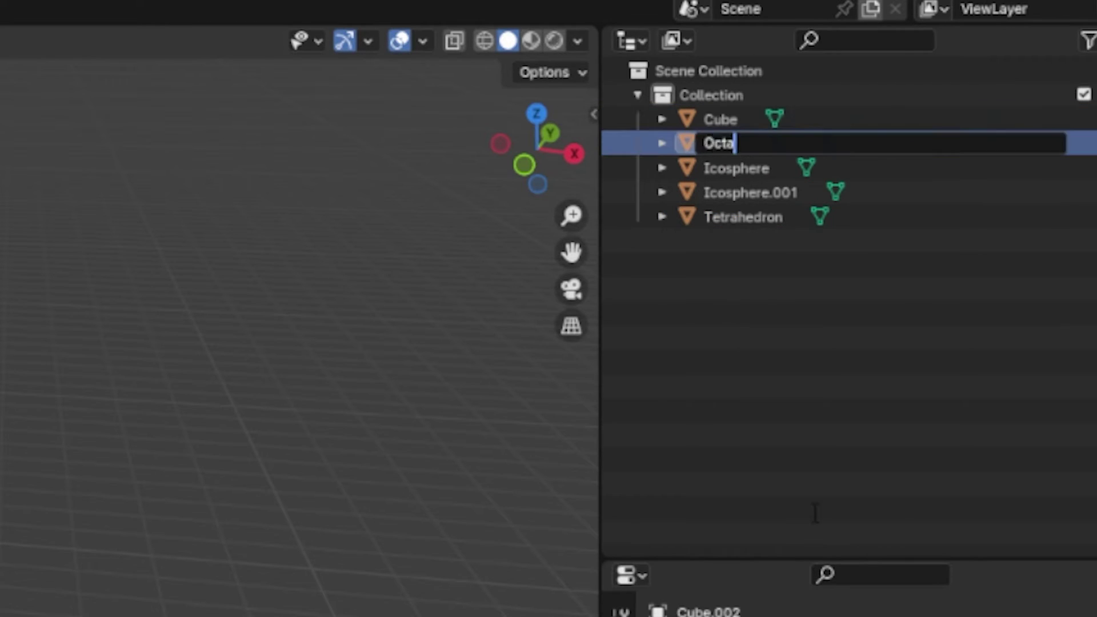
{"action": "type", "text": "hedron"}
{"action": "key", "text": "Return"}
Rename Icosphere as Icosahedron and Icosphere.001 as Dodecahedron
{"action": "double_click", "coordinate": [736, 143]}
{"action": "type", "text": "Icosahedron"}
{"action": "key", "text": "Return"}
{"action": "double_click", "coordinate": [749, 168]}
{"action": "type", "text": "Dodecahe"}
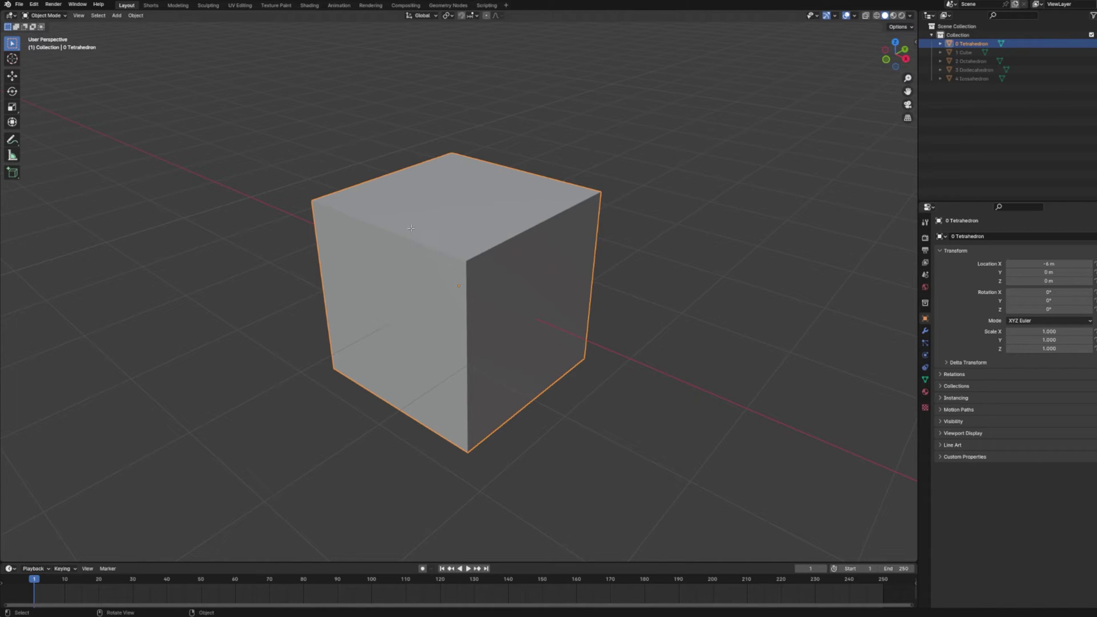
In the 0 Tetrahedron cube mesh, delete one diagonal pair of top vertices and the opposite diagonal pair of bottom vertices
{"action": "key", "text": "Tab"}
{"action": "left_click_drag", "start_coordinate": [421, 111], "coordinate": [503, 287]}
{"action": "key", "text": "x"}
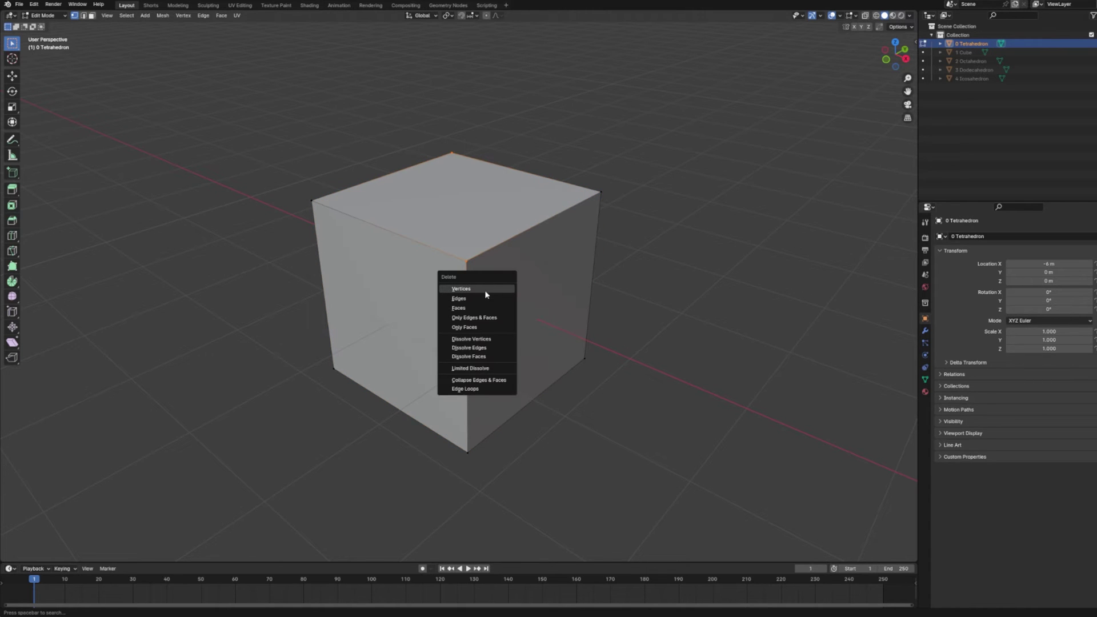
{"action": "key", "text": "Return"}
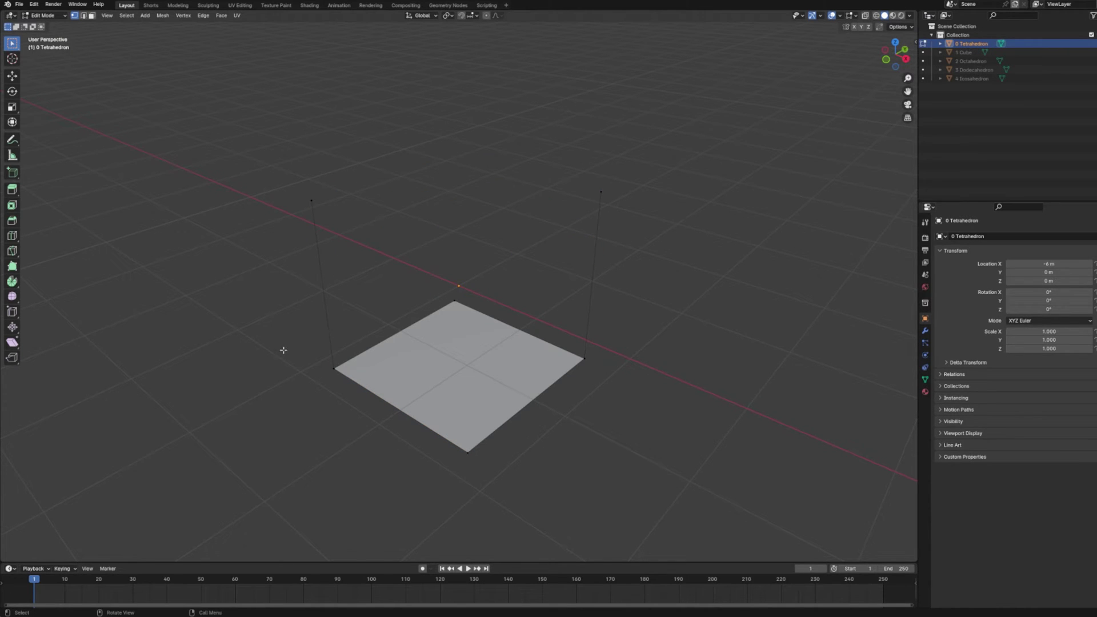
{"action": "left_click_drag", "start_coordinate": [284, 350], "coordinate": [609, 369]}
{"action": "key", "text": "x"}
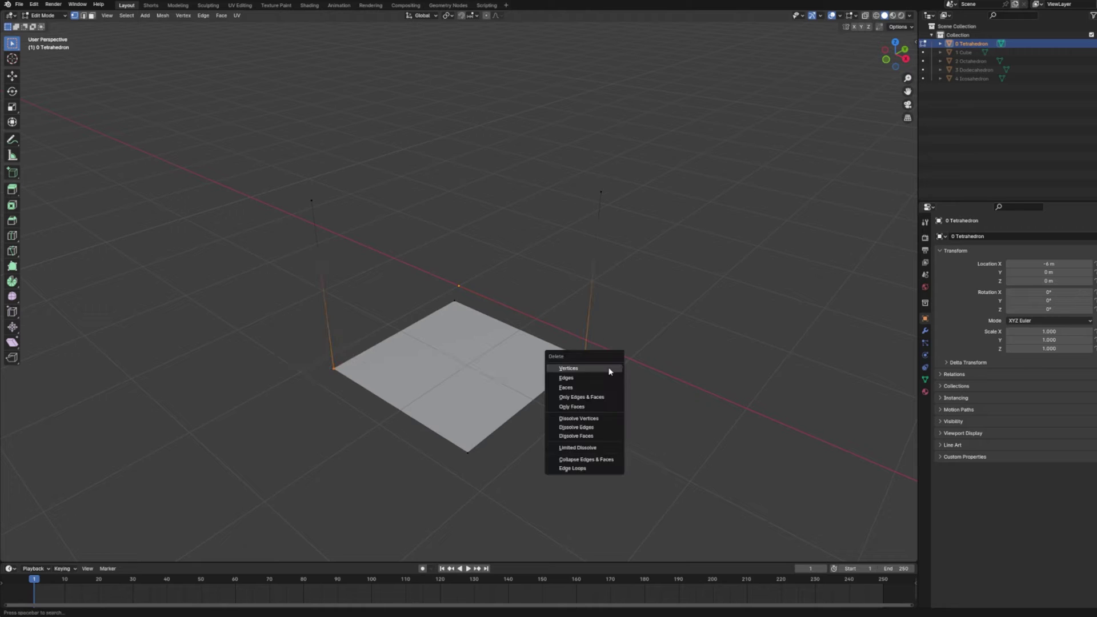
{"action": "left_click", "coordinate": [610, 370]}
Fill each set of three among the four remaining vertices with a triangular face to close the tetrahedron
{"action": "left_click_drag", "start_coordinate": [652, 154], "coordinate": [416, 486]}
{"action": "key", "text": "f"}
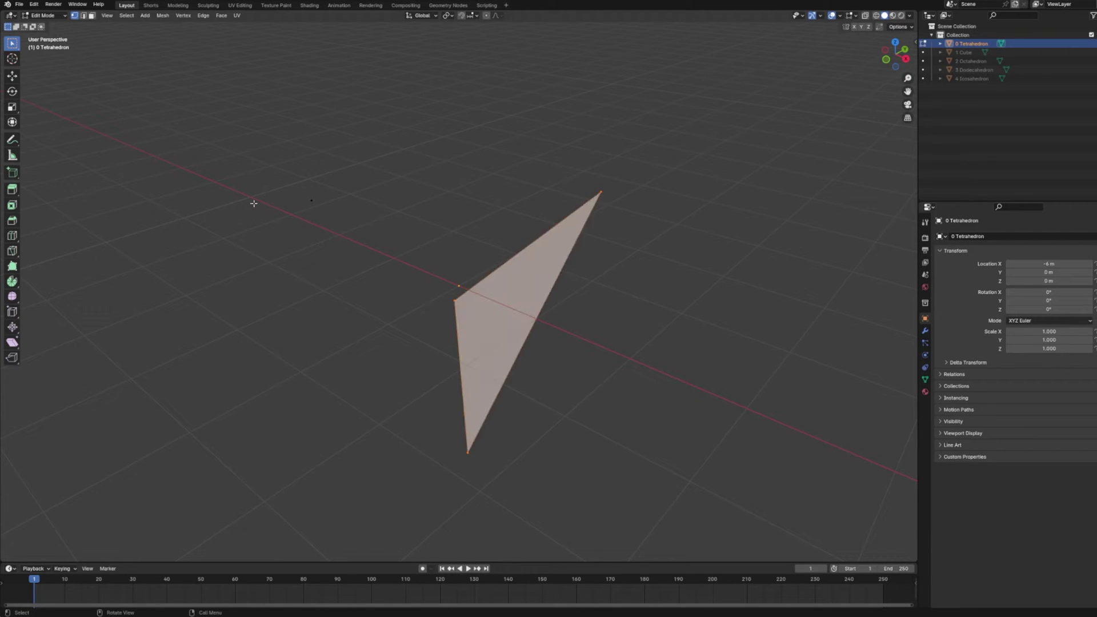
{"action": "left_click_drag", "start_coordinate": [252, 155], "coordinate": [483, 470]}
{"action": "key", "text": "f"}
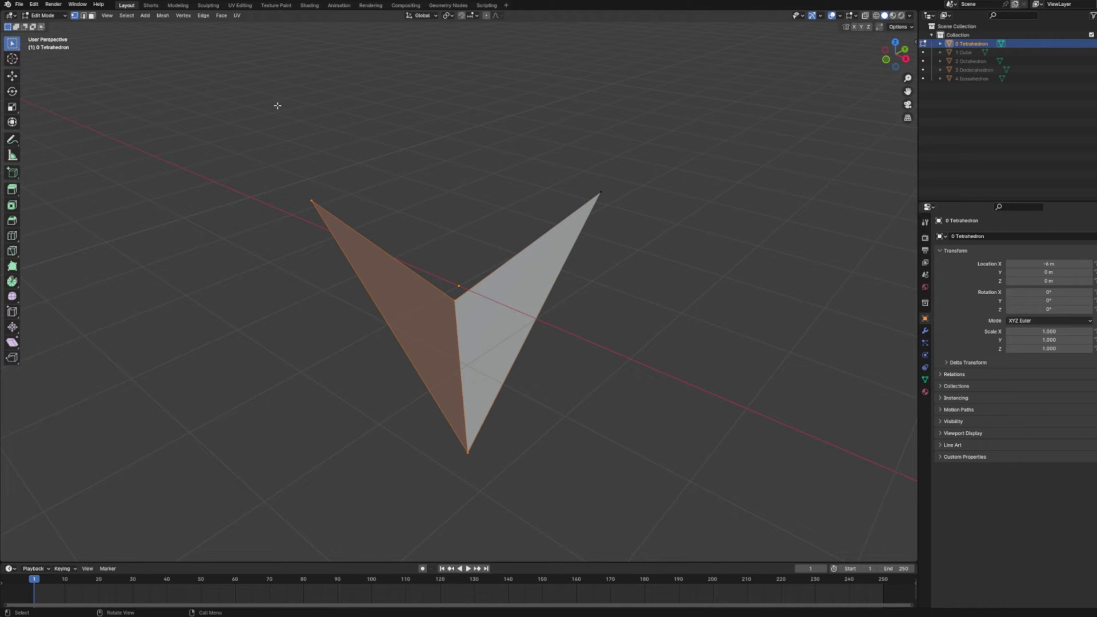
{"action": "left_click_drag", "start_coordinate": [278, 106], "coordinate": [674, 315]}
{"action": "key", "text": "f"}
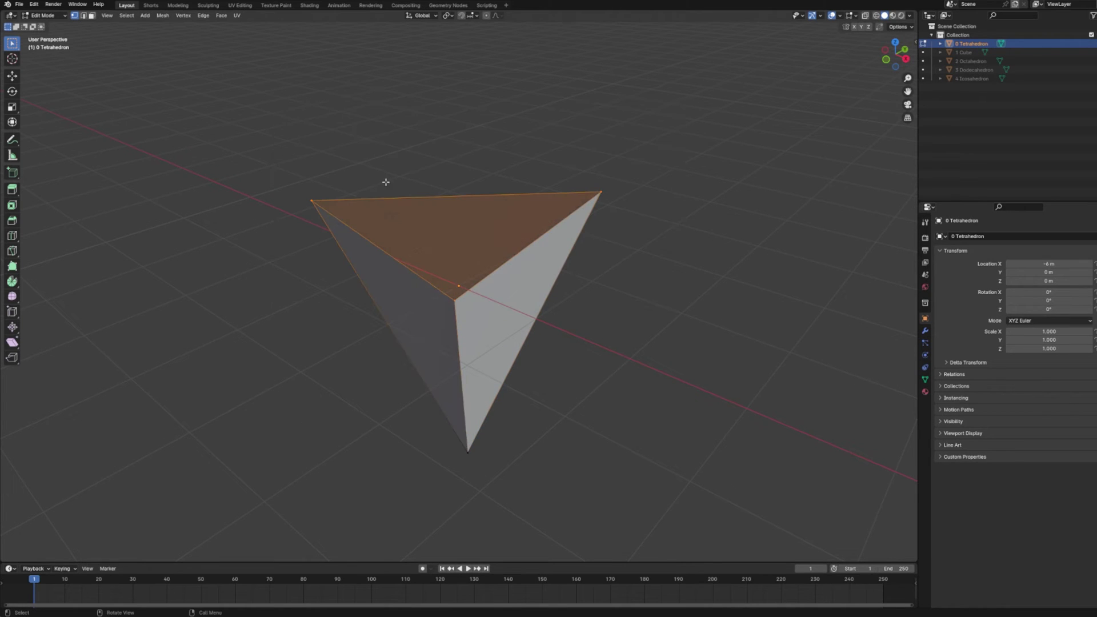
{"action": "middle_click_drag", "start_coordinate": [303, 171], "coordinate": [404, 106]}
{"action": "left_click_drag", "start_coordinate": [404, 108], "coordinate": [692, 407]}
{"action": "key", "text": "f"}
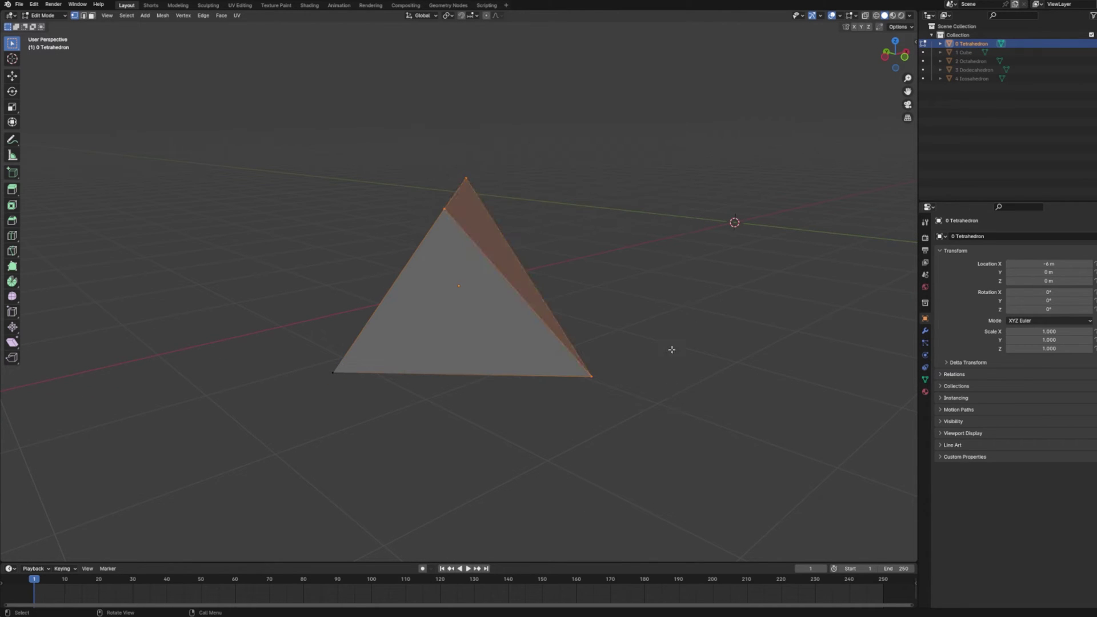
Rotate the whole tetrahedron mesh 45° about global X and -35.26° about global Y
{"action": "middle_click_drag", "start_coordinate": [670, 333], "coordinate": [366, 364]}
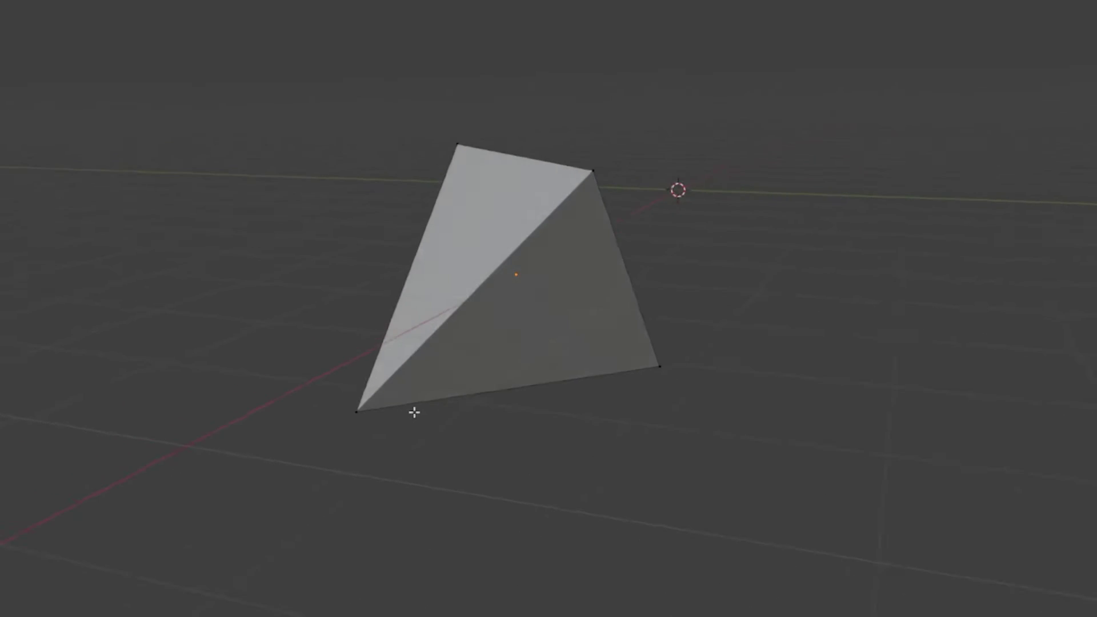
{"action": "middle_click_drag", "start_coordinate": [414, 412], "coordinate": [838, 414]}
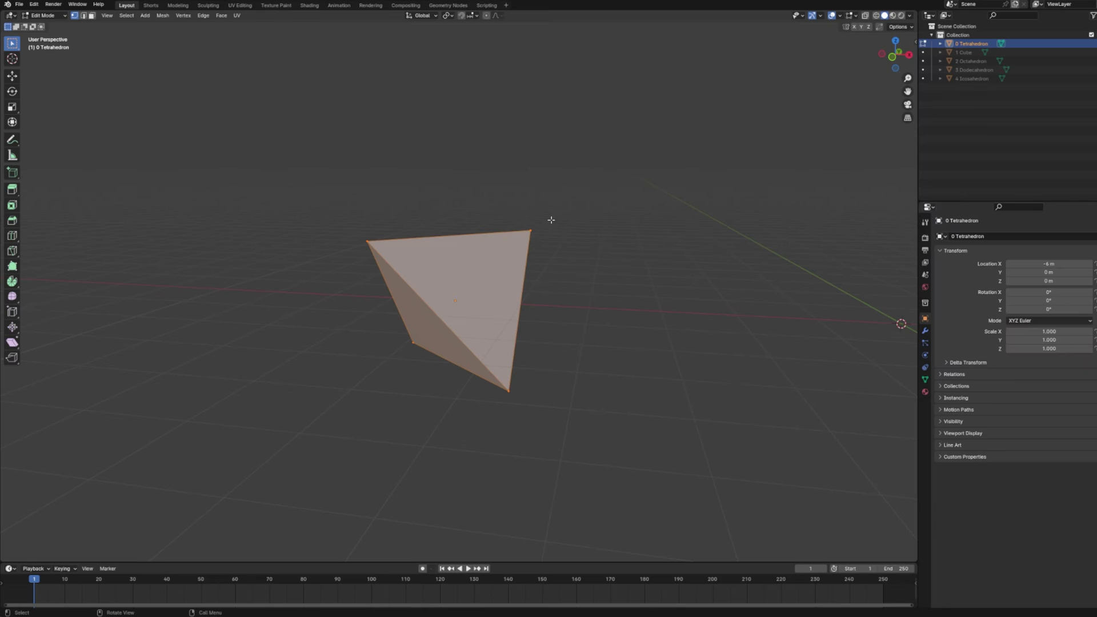
{"action": "key", "text": "r"}
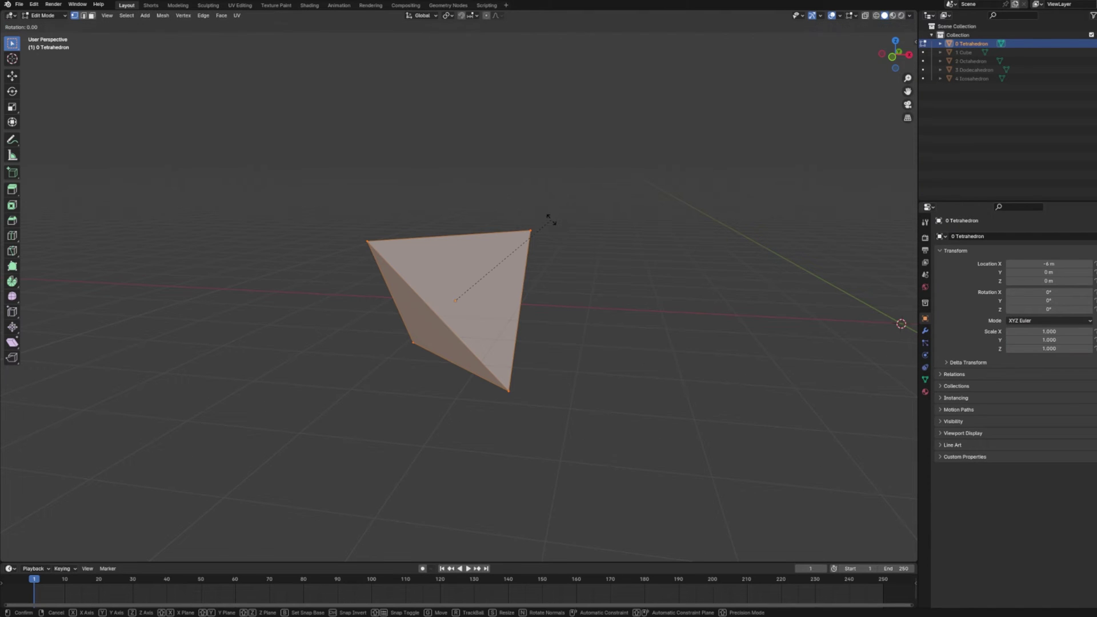
{"action": "type", "text": "x"}
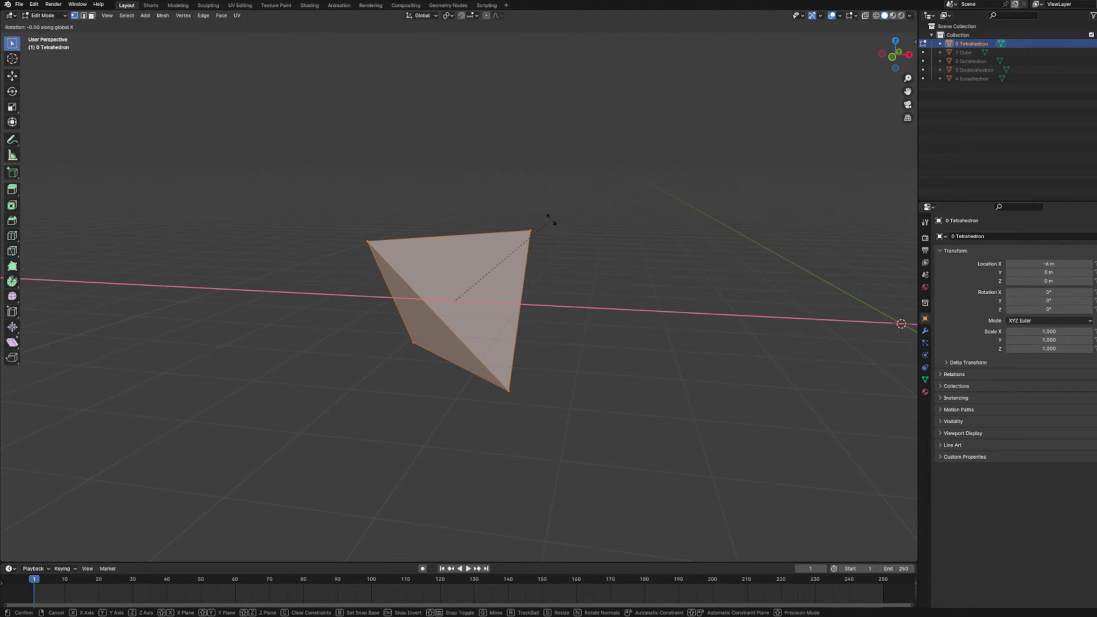
{"action": "type", "text": "45"}
{"action": "key", "text": "Return"}
{"action": "key", "text": "r"}
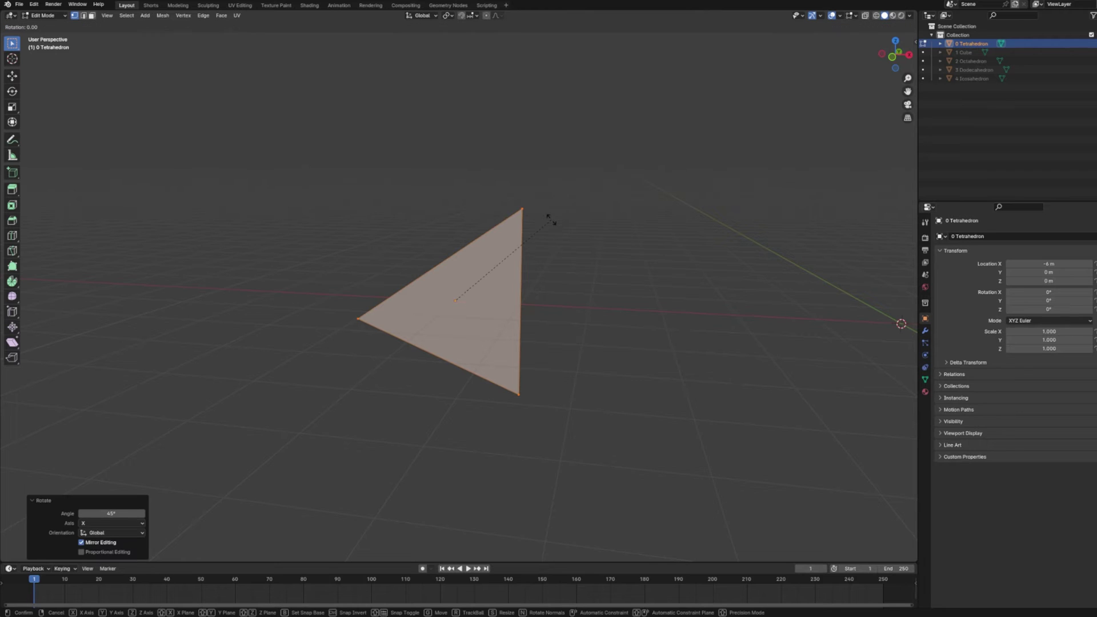
{"action": "type", "text": "y"}
{"action": "type", "text": "-35.26"}
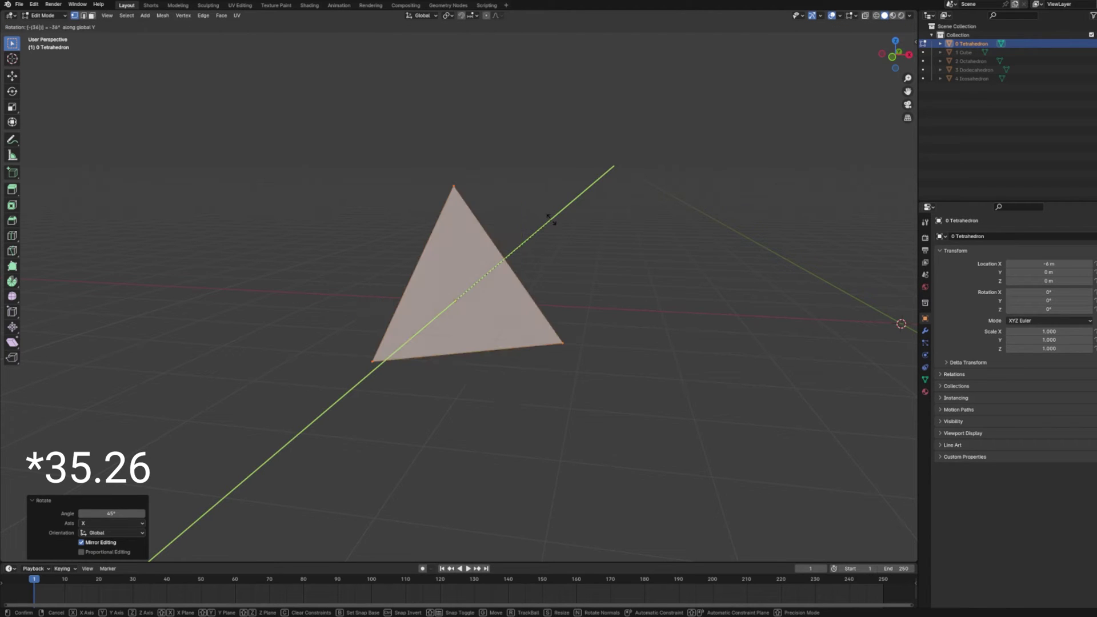
{"action": "key", "text": "Return"}
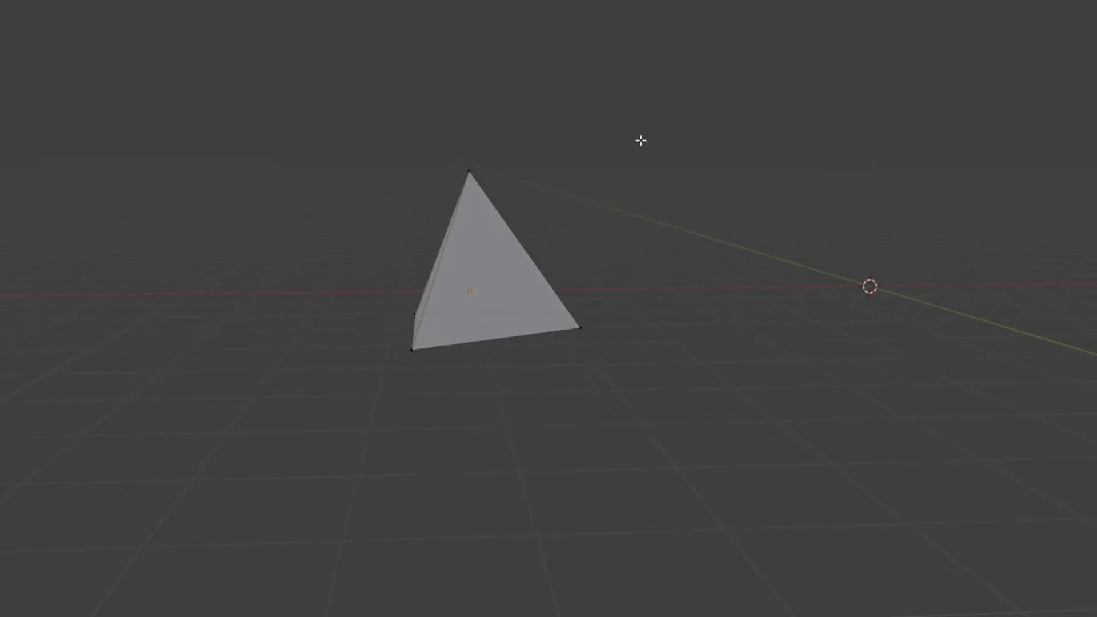
Switch the geometry node editor from Modifier to Tool and create a new tool node group
{"action": "middle_click_drag", "start_coordinate": [639, 139], "coordinate": [1002, 140]}
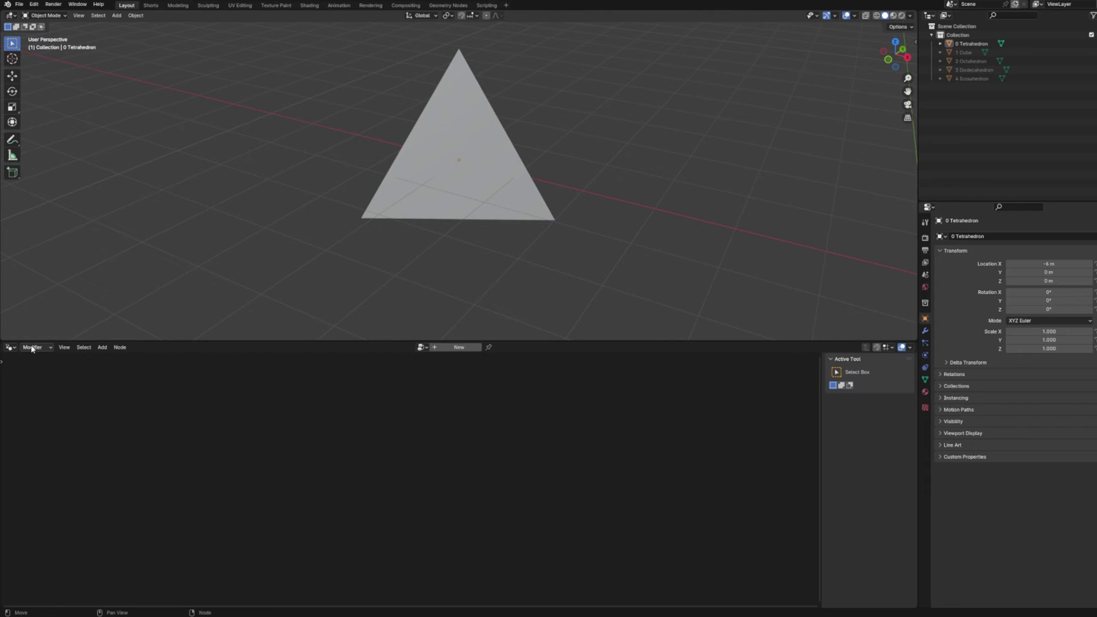
{"action": "left_click", "coordinate": [35, 348]}
{"action": "left_click", "coordinate": [30, 379]}
{"action": "left_click", "coordinate": [450, 348]}
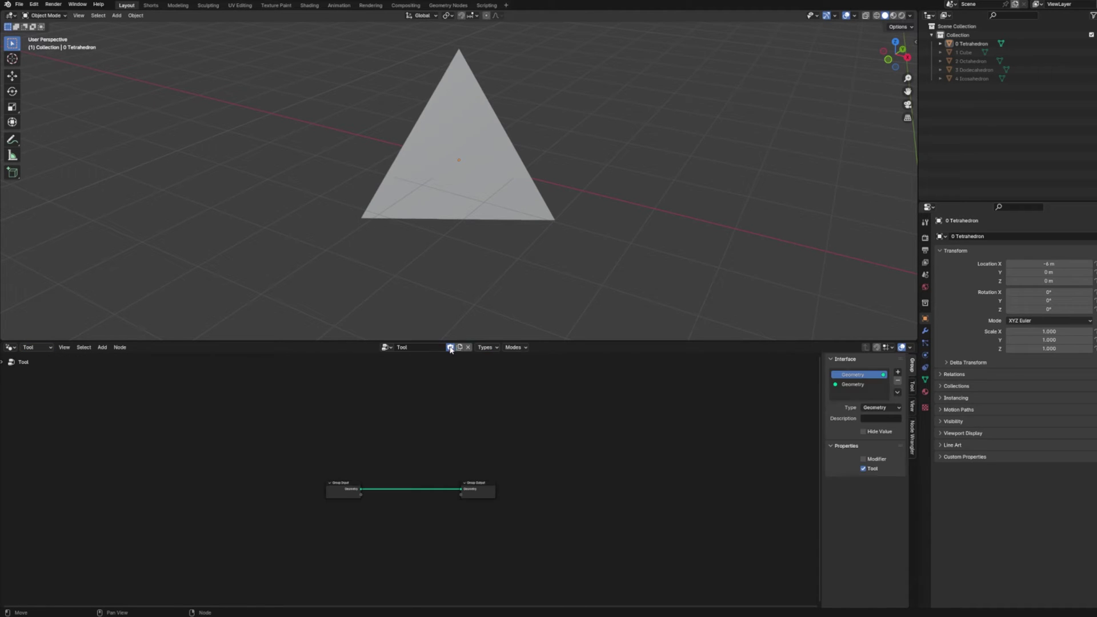
Insert a Sphere-ize node between Group Input and Group Output and expose its Radius as a group input
{"action": "scroll", "coordinate": [357, 452], "scroll_direction": "up", "scroll_amount": 5}
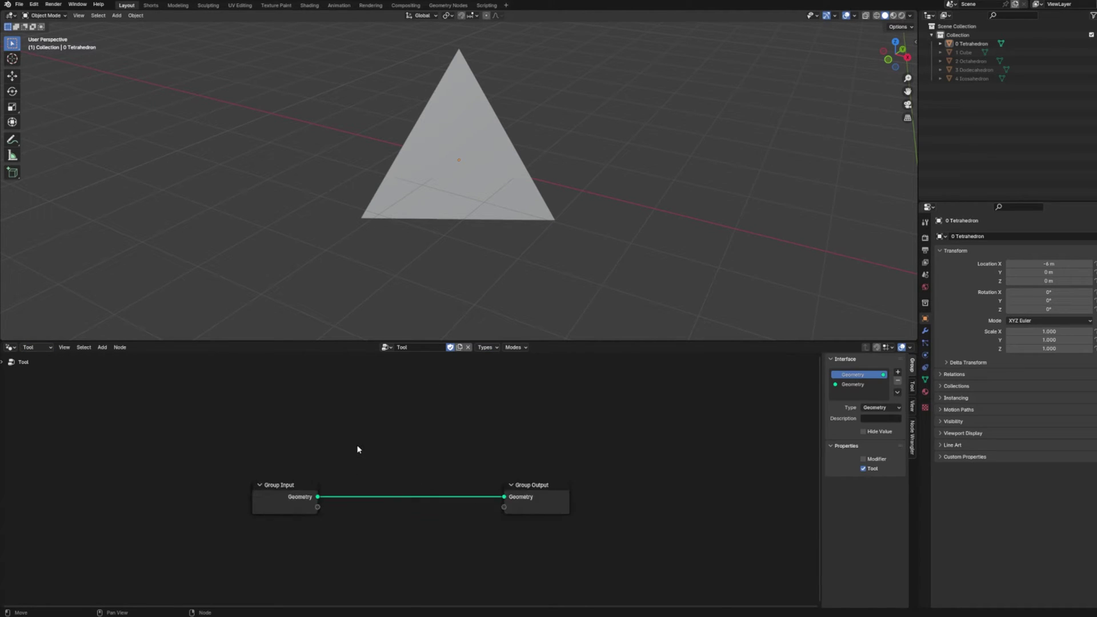
{"action": "key", "text": "shift+a"}
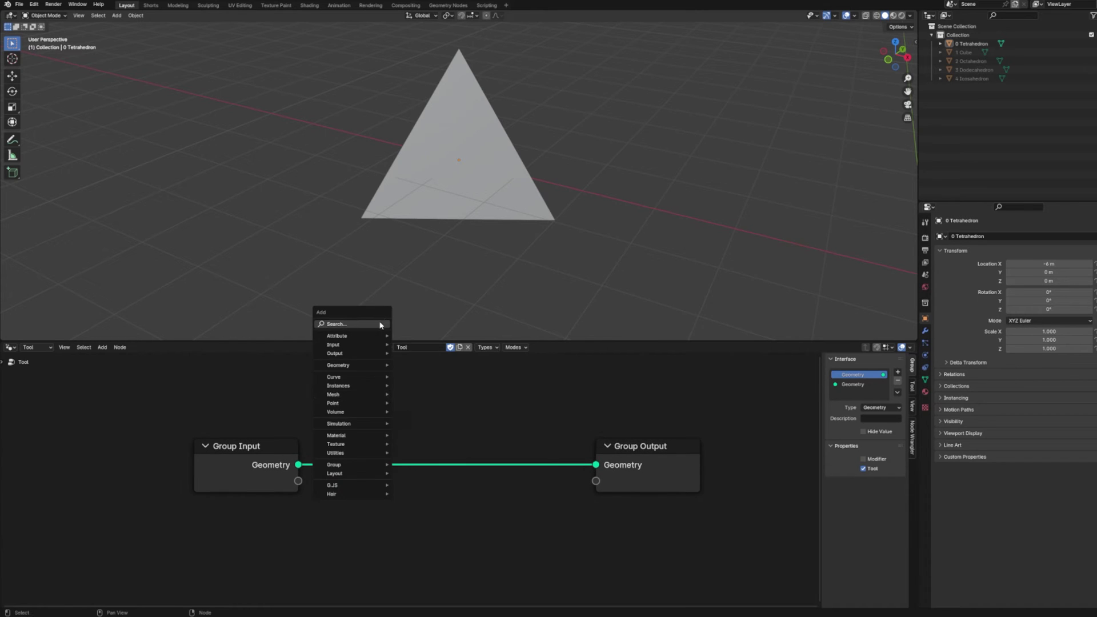
{"action": "left_click", "coordinate": [332, 324]}
{"action": "type", "text": "sphere"}
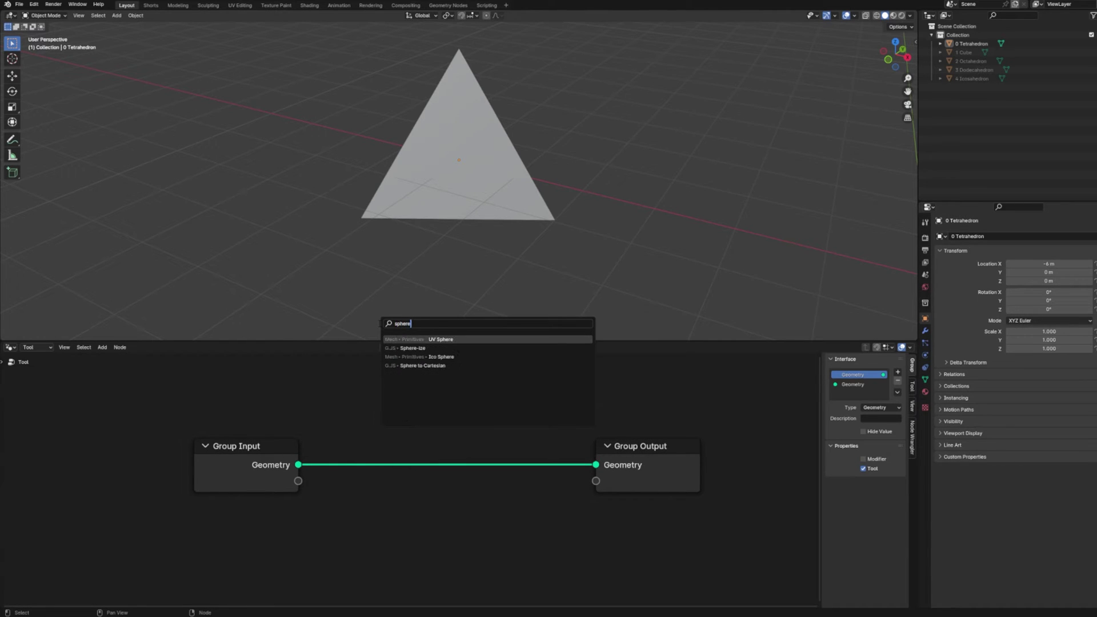
{"action": "key", "text": "Down"}
{"action": "key", "text": "Return"}
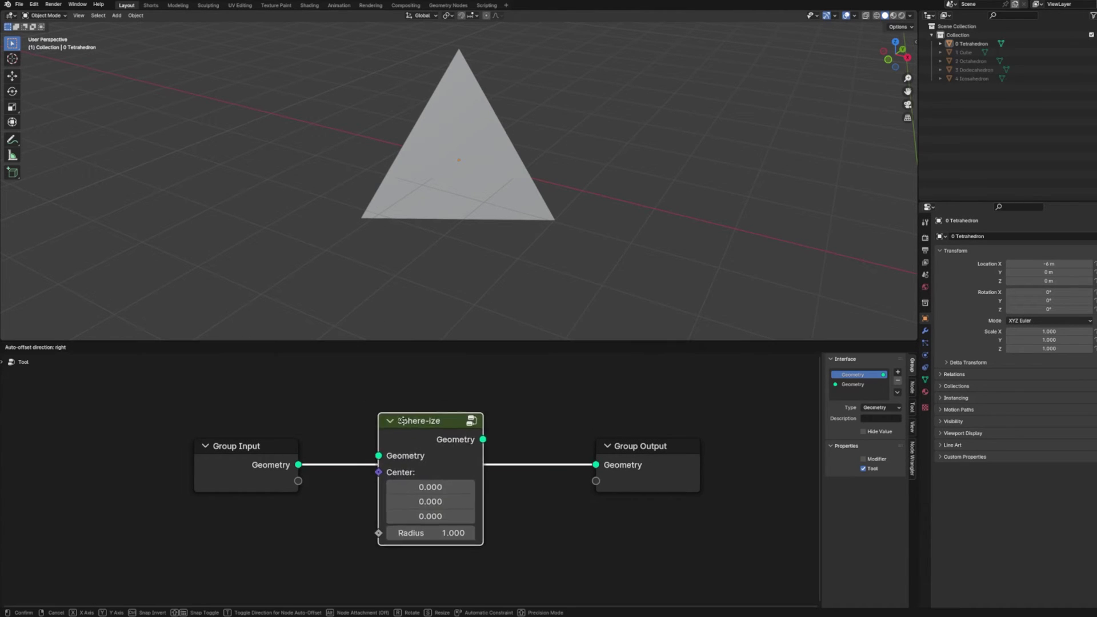
{"action": "left_click", "coordinate": [449, 460]}
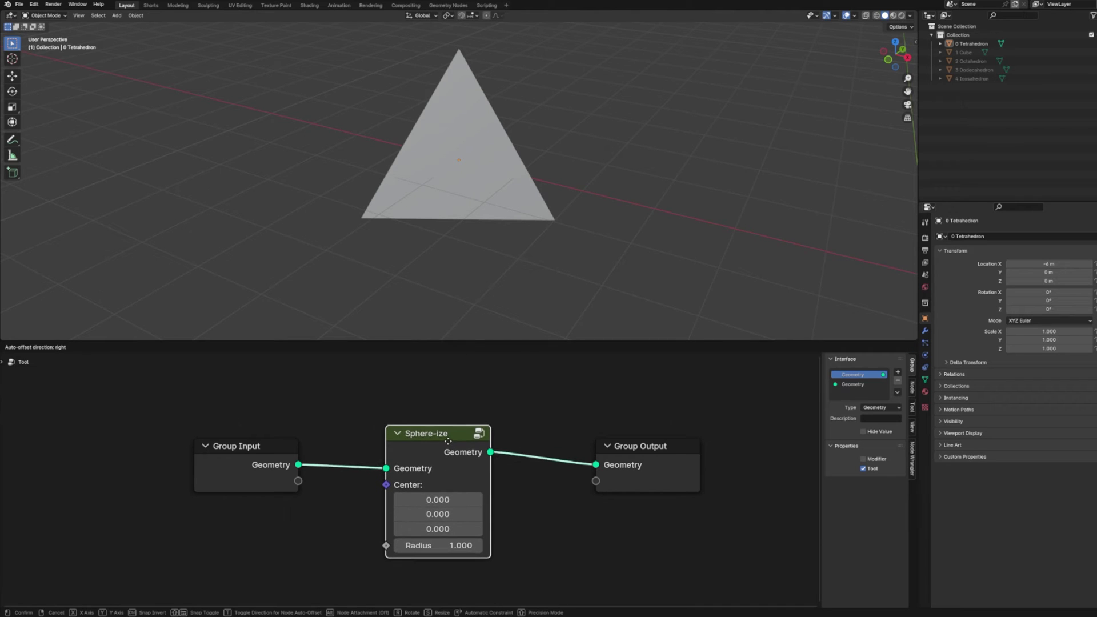
{"action": "left_click", "coordinate": [525, 424]}
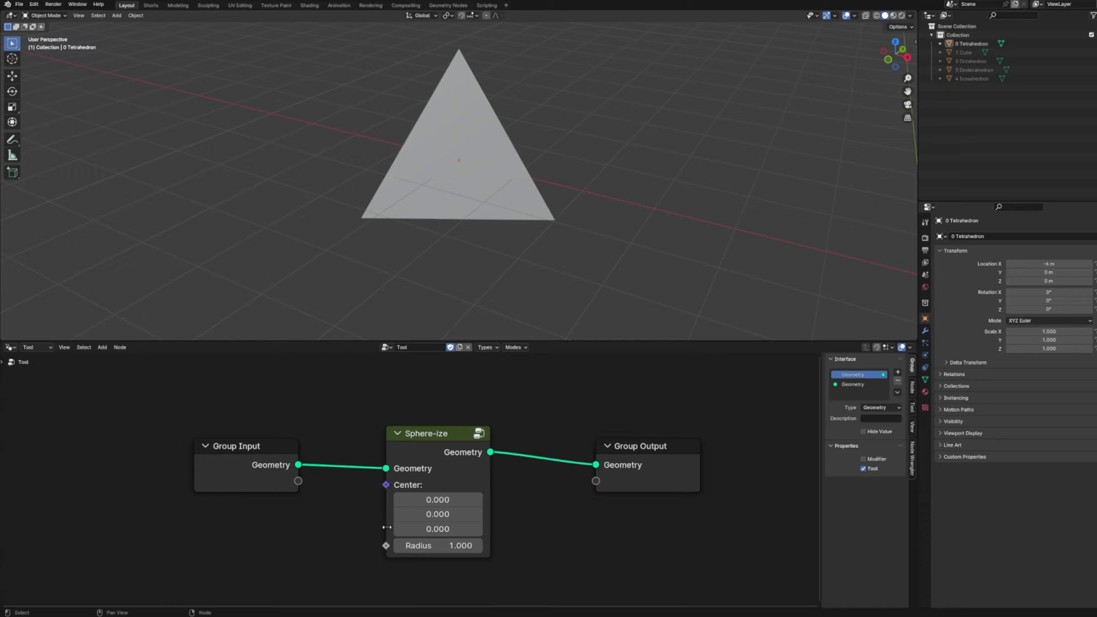
{"action": "left_click_drag", "start_coordinate": [387, 546], "coordinate": [299, 482]}
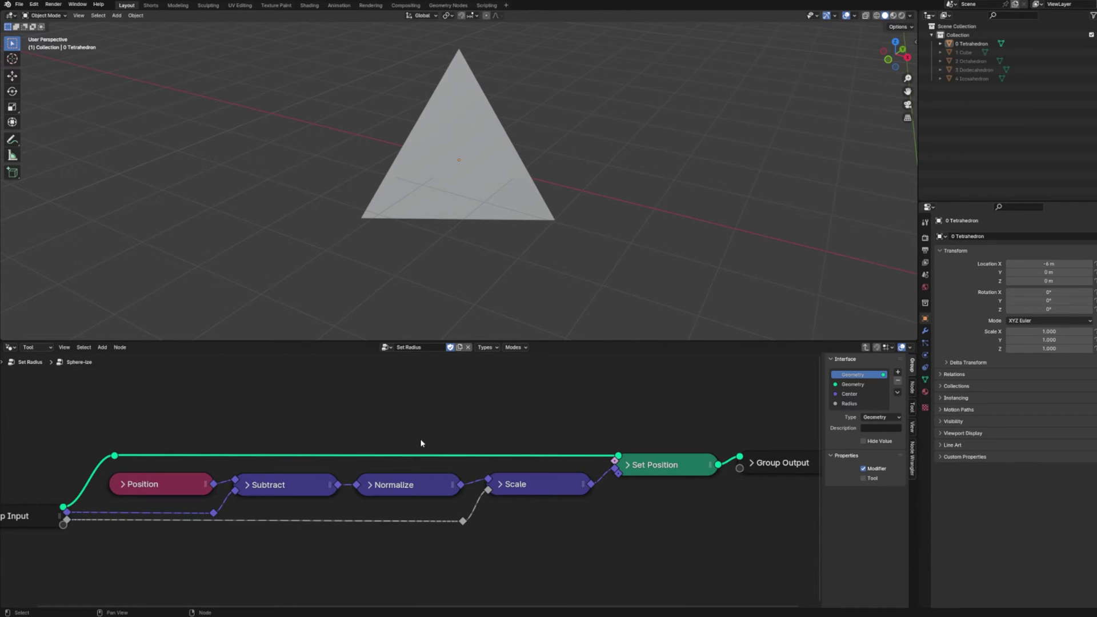
Examine the node chain inside the Sphere-ize group and return to the Set Radius tool
{"action": "scroll", "coordinate": [421, 444], "scroll_direction": "down", "scroll_amount": 3}
{"action": "scroll", "coordinate": [421, 444], "scroll_direction": "up", "scroll_amount": 2}
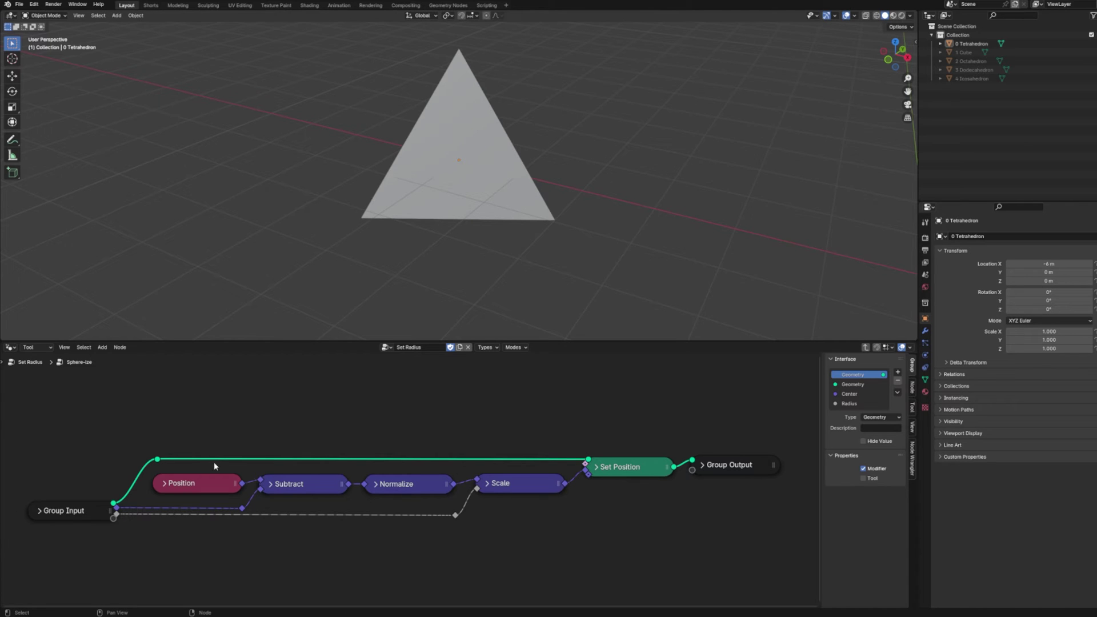
{"action": "key", "text": "Tab"}
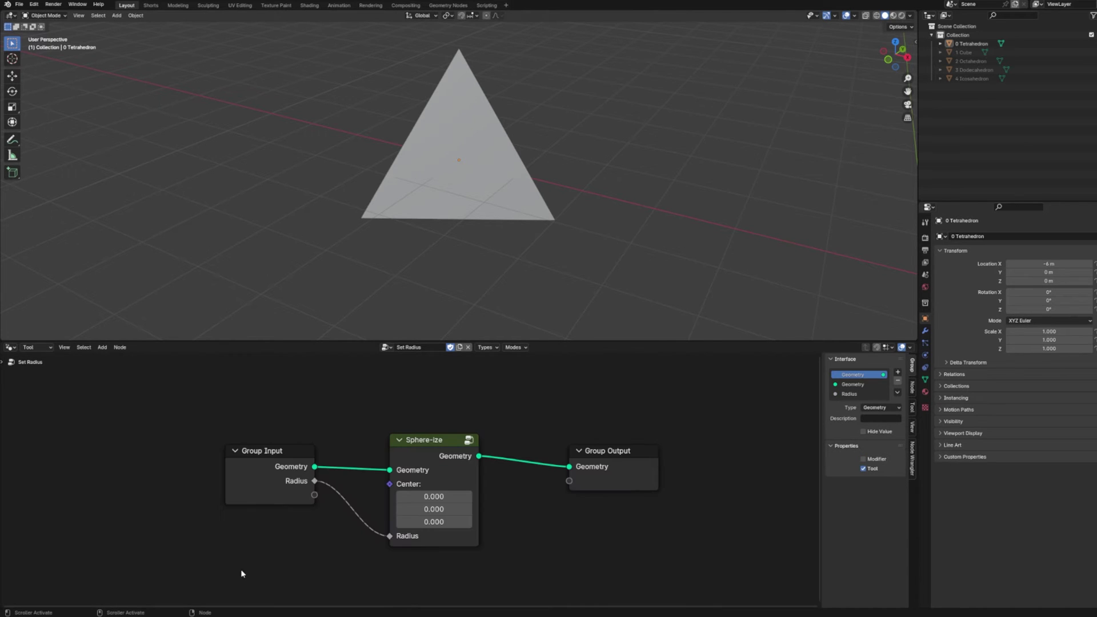
Run the Set Radius tool with radius 1 on the entire 0 Tetrahedron mesh and return to Object Mode
{"action": "left_click", "coordinate": [466, 138]}
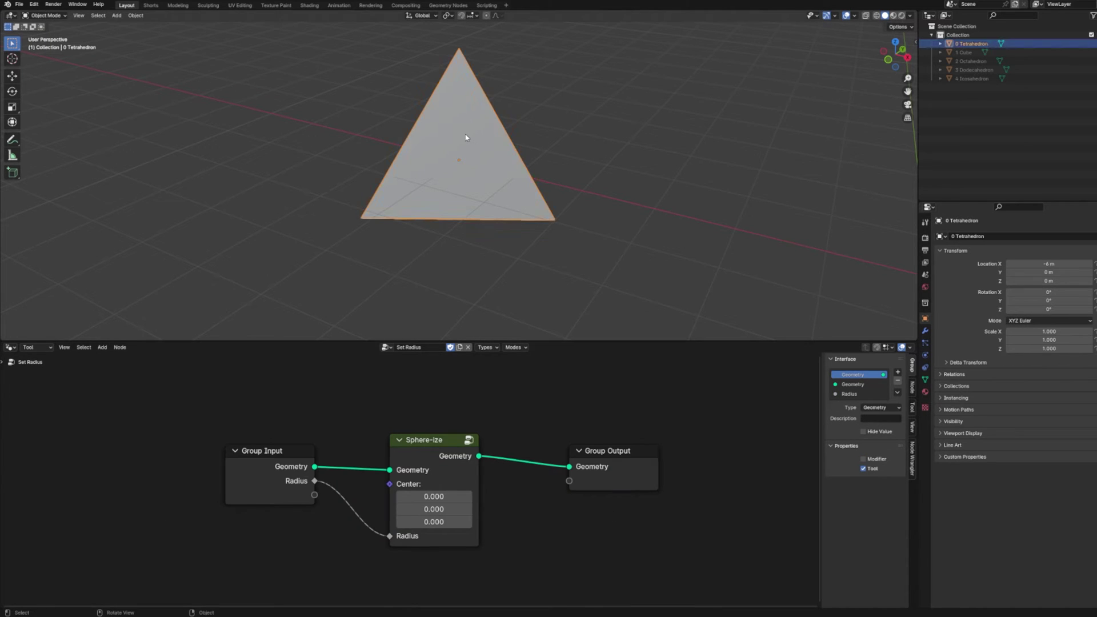
{"action": "key", "text": "Tab"}
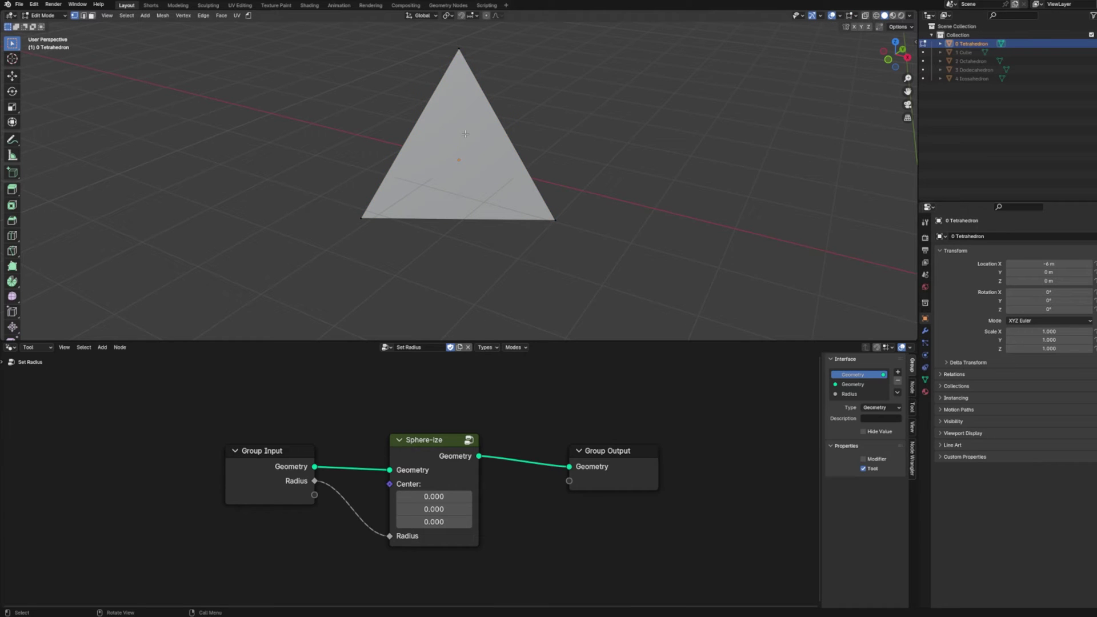
{"action": "key", "text": "a"}
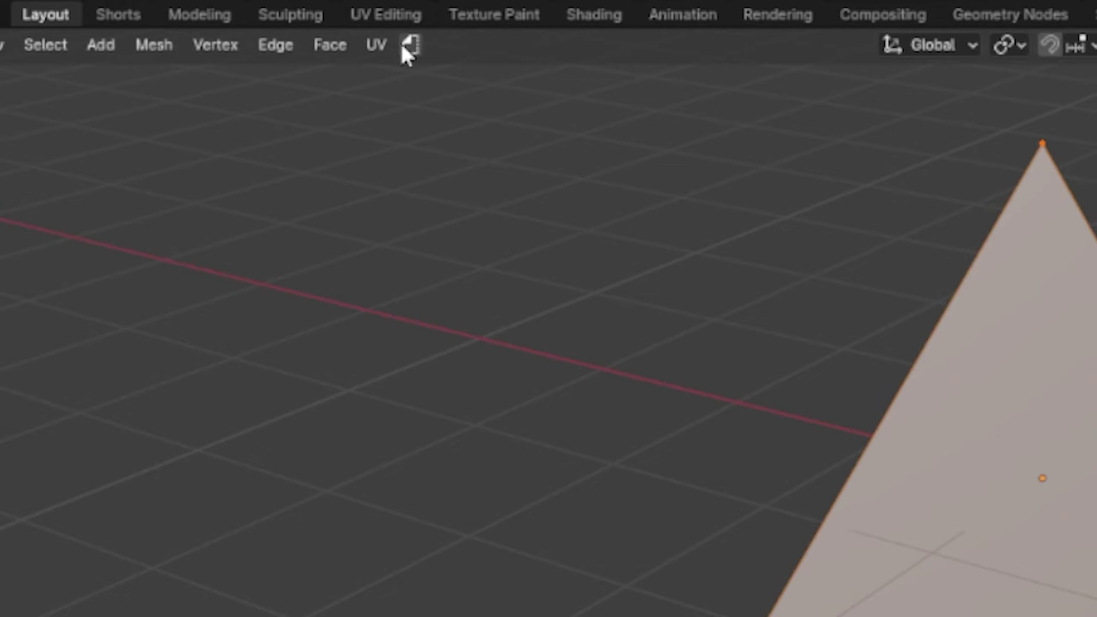
{"action": "left_click", "coordinate": [419, 50]}
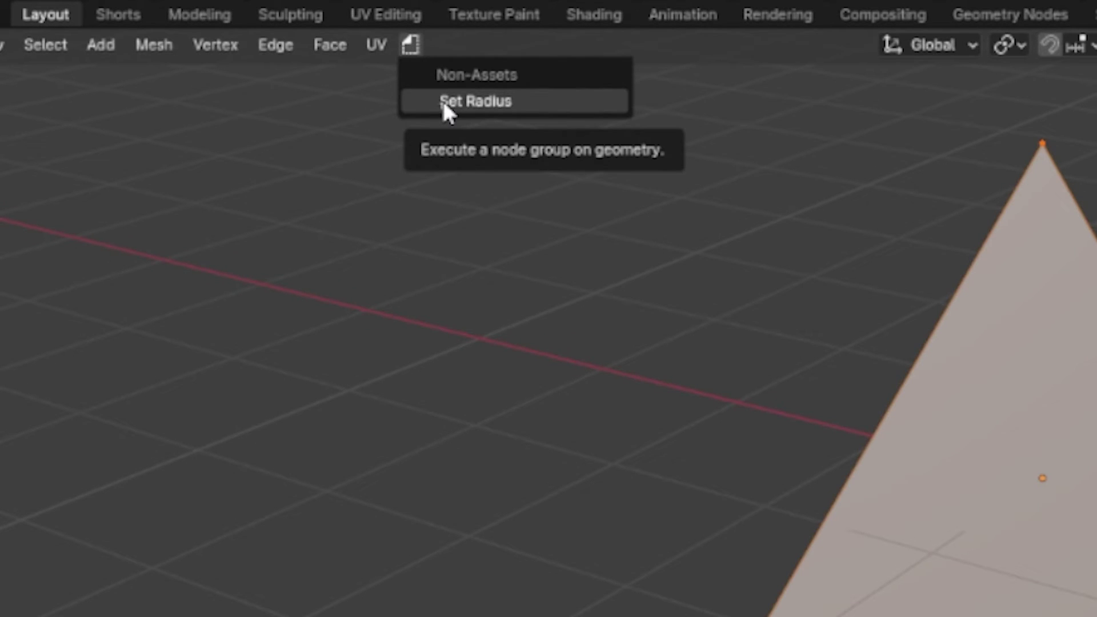
{"action": "left_click", "coordinate": [457, 102]}
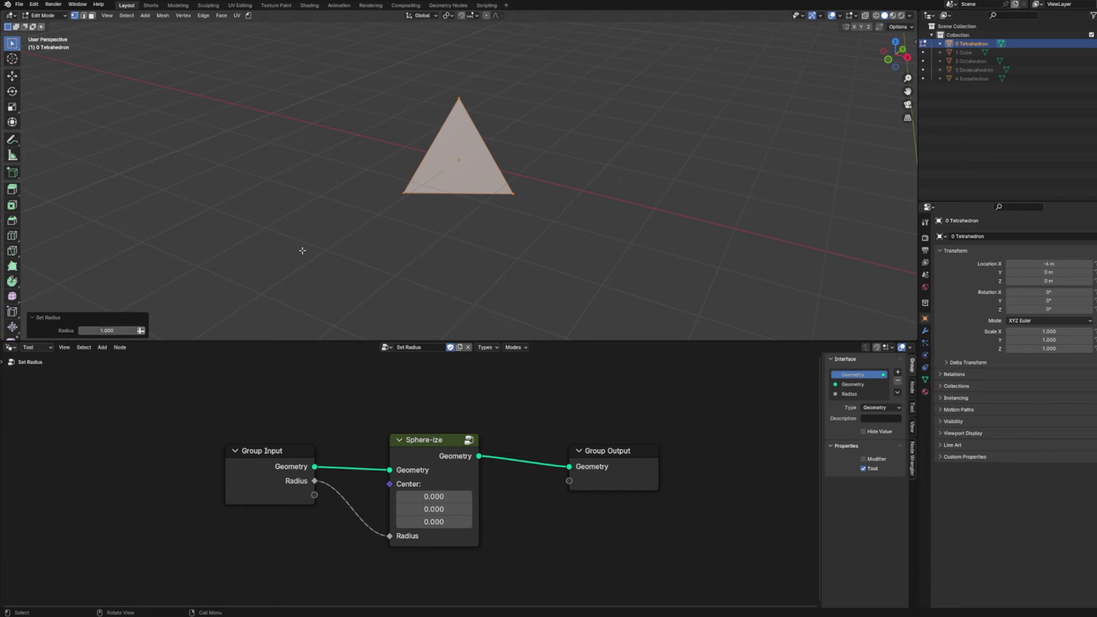
{"action": "key", "text": "Tab"}
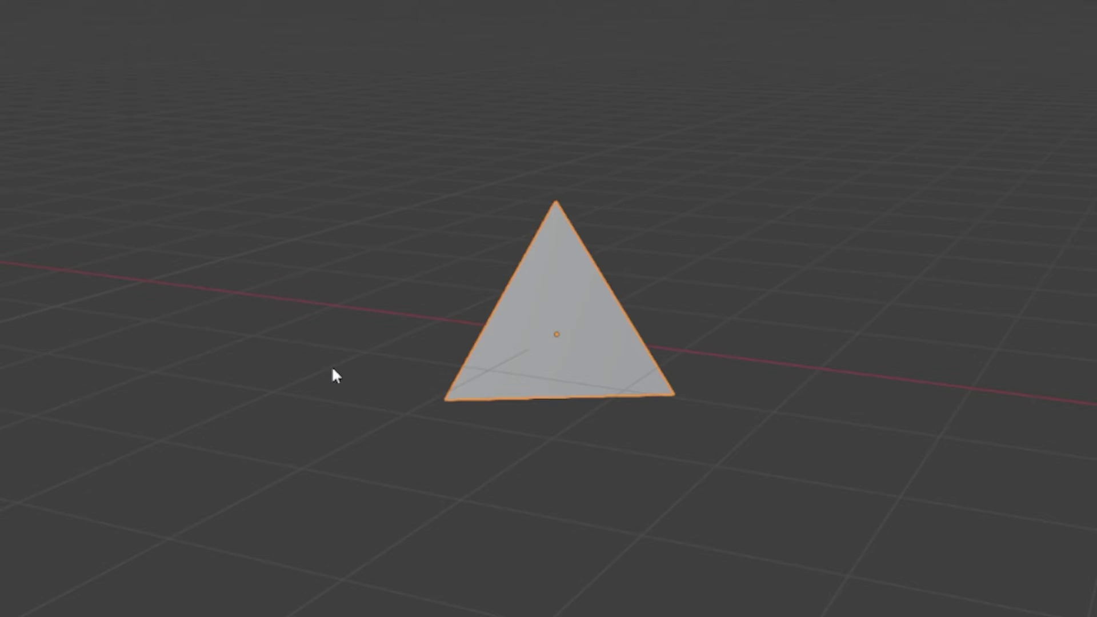
Run the Set Radius tool on the entire 1 Cube mesh in Edit Mode
{"action": "middle_click_drag", "start_coordinate": [316, 373], "coordinate": [567, 366]}
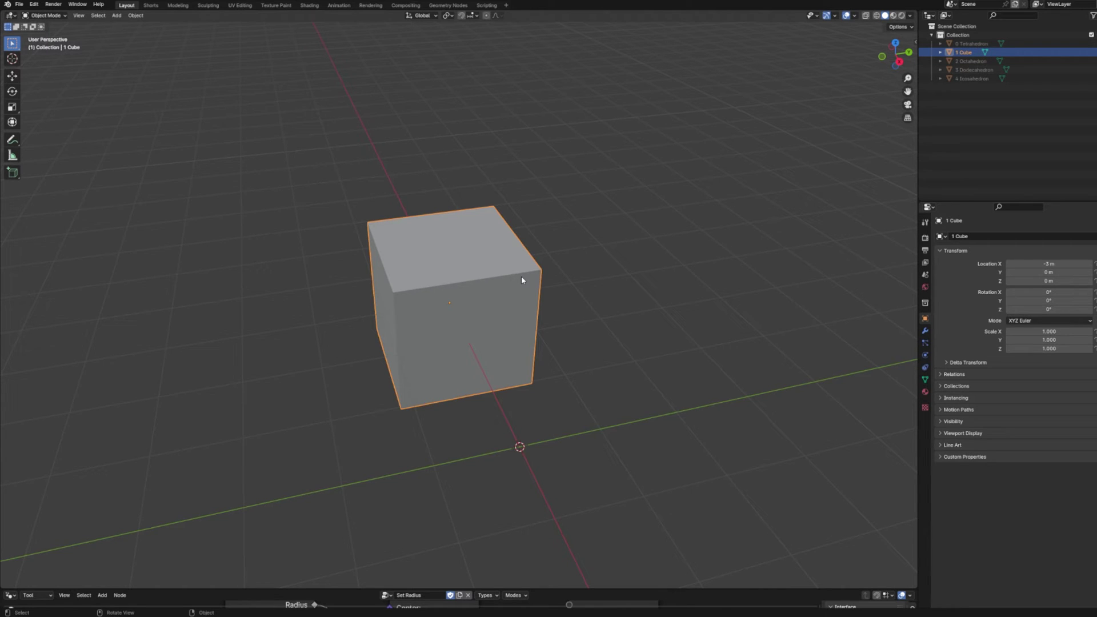
{"action": "middle_click_drag", "start_coordinate": [490, 270], "coordinate": [479, 258]}
{"action": "key", "text": "Tab"}
{"action": "left_click", "coordinate": [248, 15]}
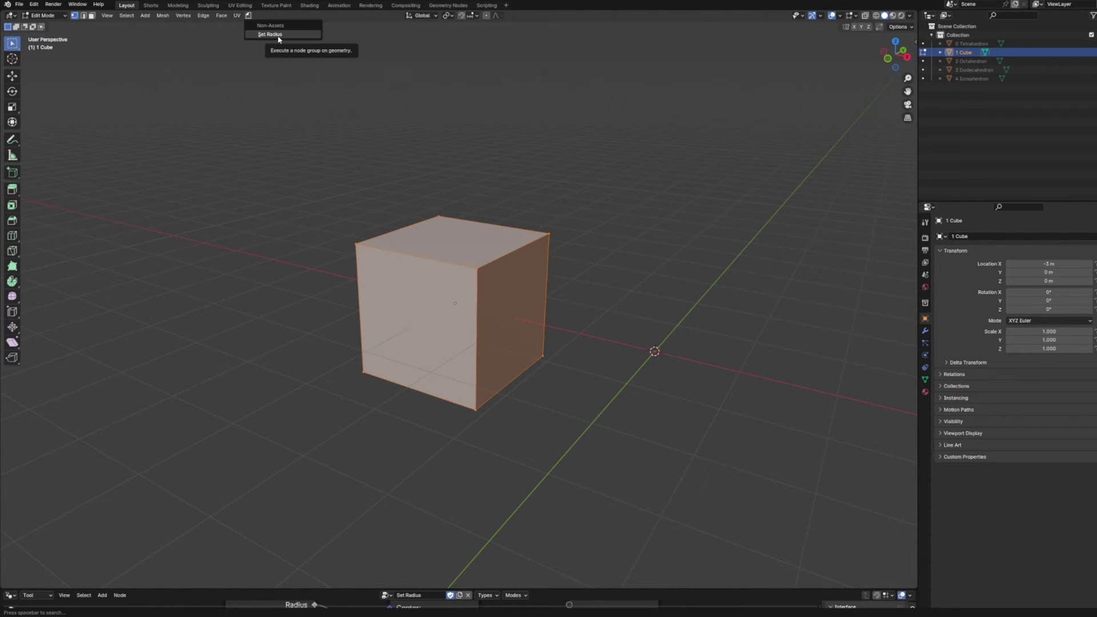
{"action": "left_click", "coordinate": [278, 35]}
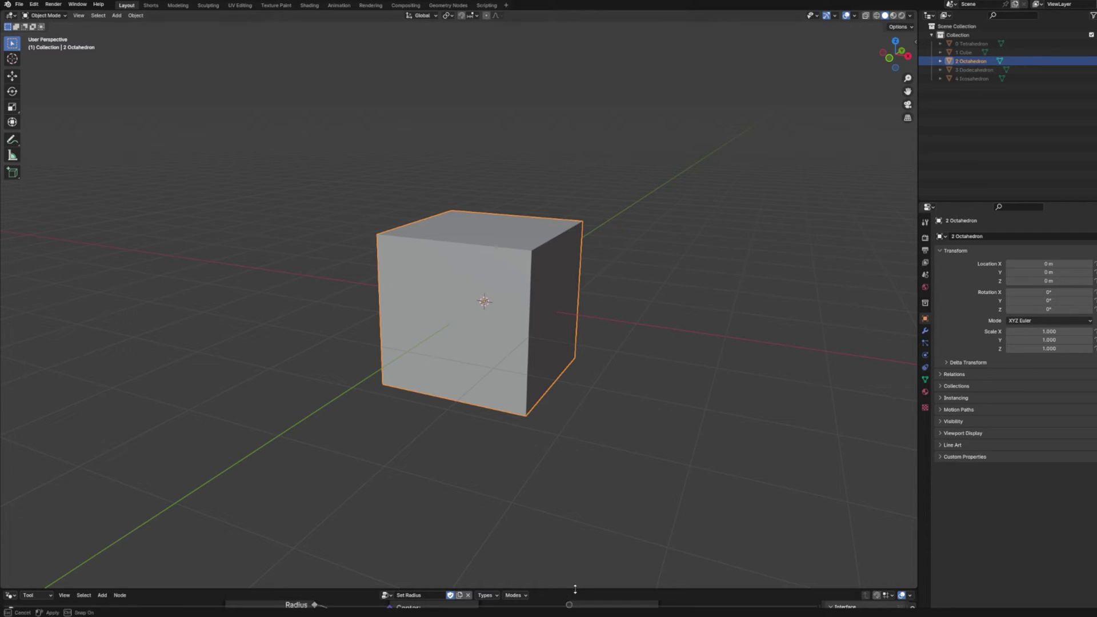
Insert a Dual Mesh node in a tool named Create Dual and run that tool on the 2 Octahedron mesh
{"action": "left_click_drag", "start_coordinate": [578, 589], "coordinate": [596, 359]}
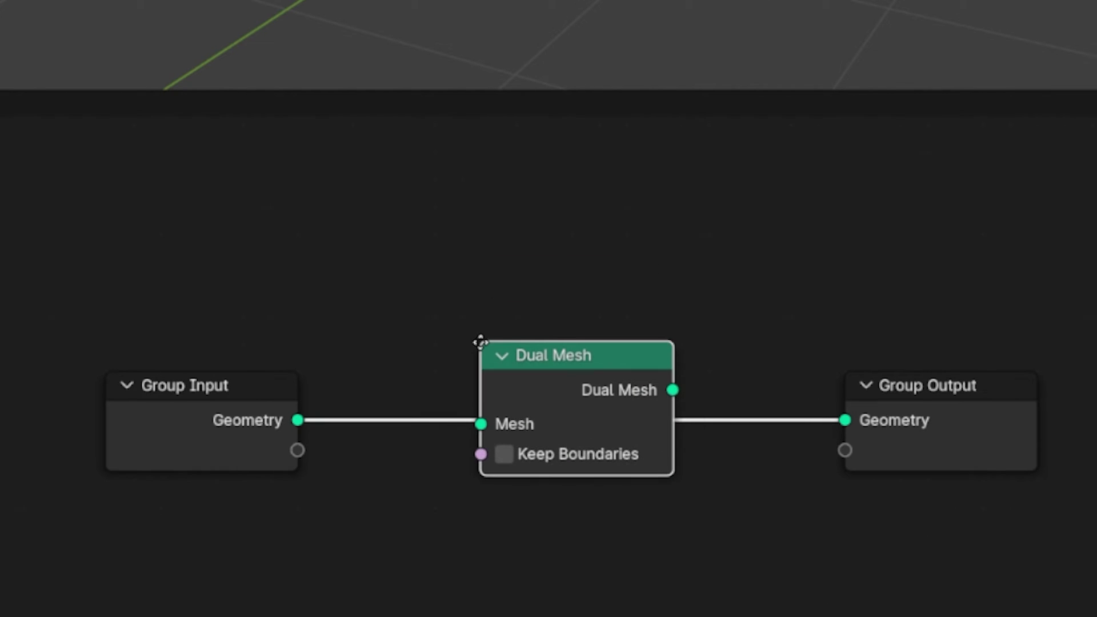
{"action": "left_click", "coordinate": [469, 353]}
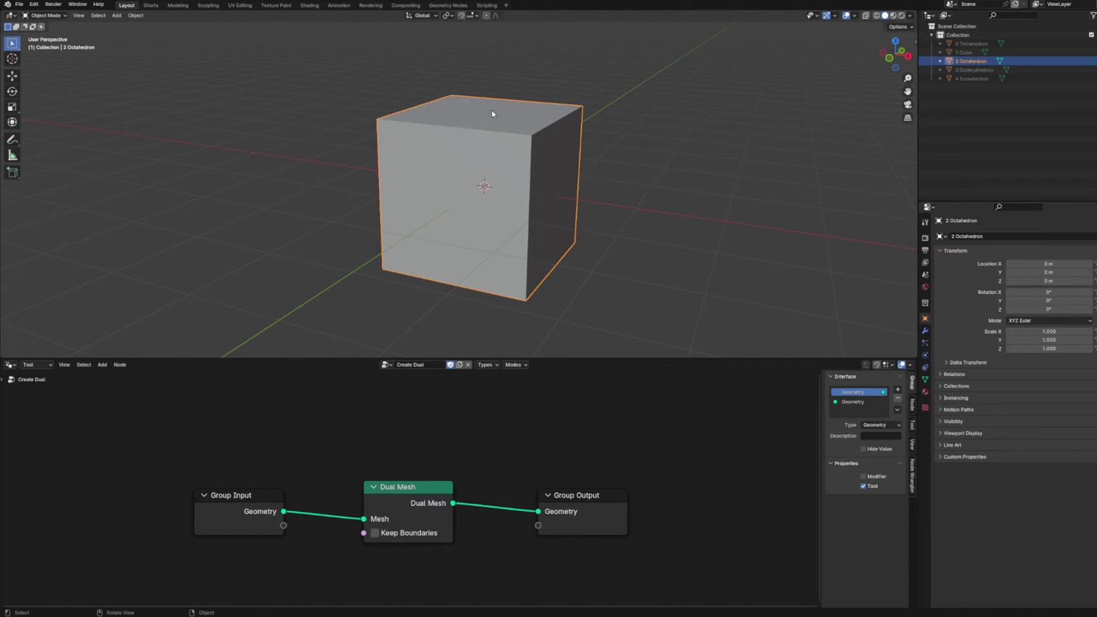
{"action": "key", "text": "Tab"}
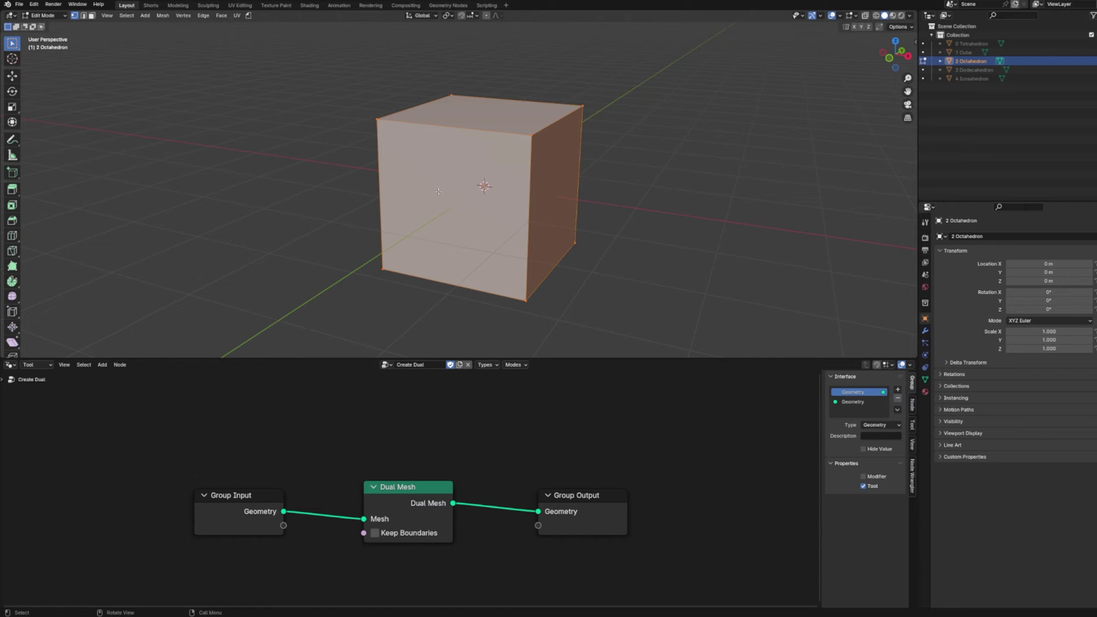
{"action": "left_click", "coordinate": [248, 16]}
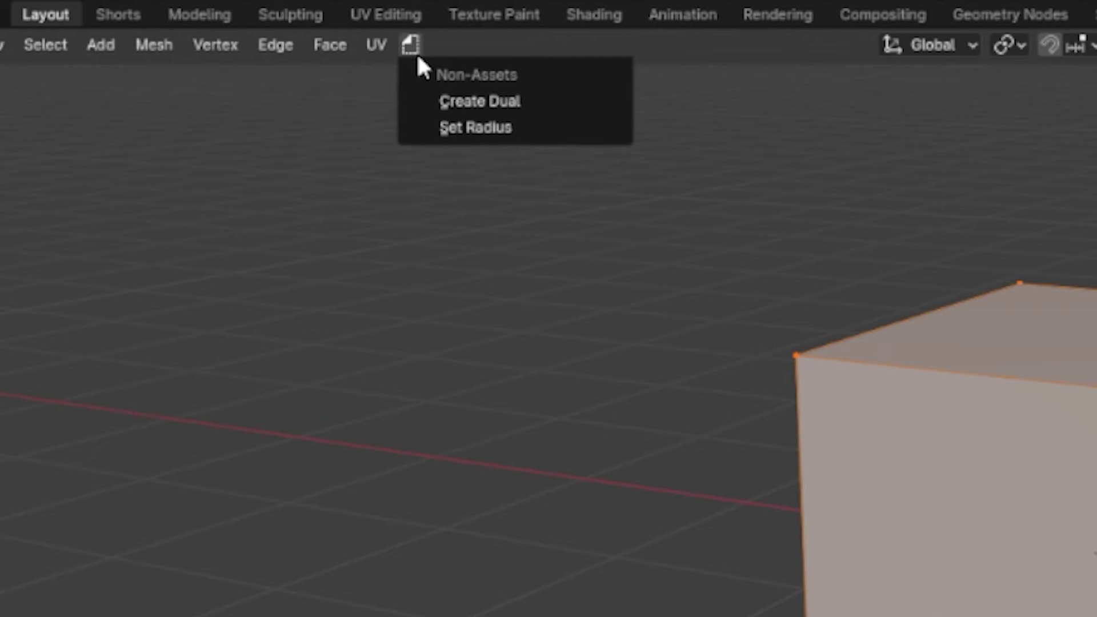
{"action": "left_click", "coordinate": [505, 102]}
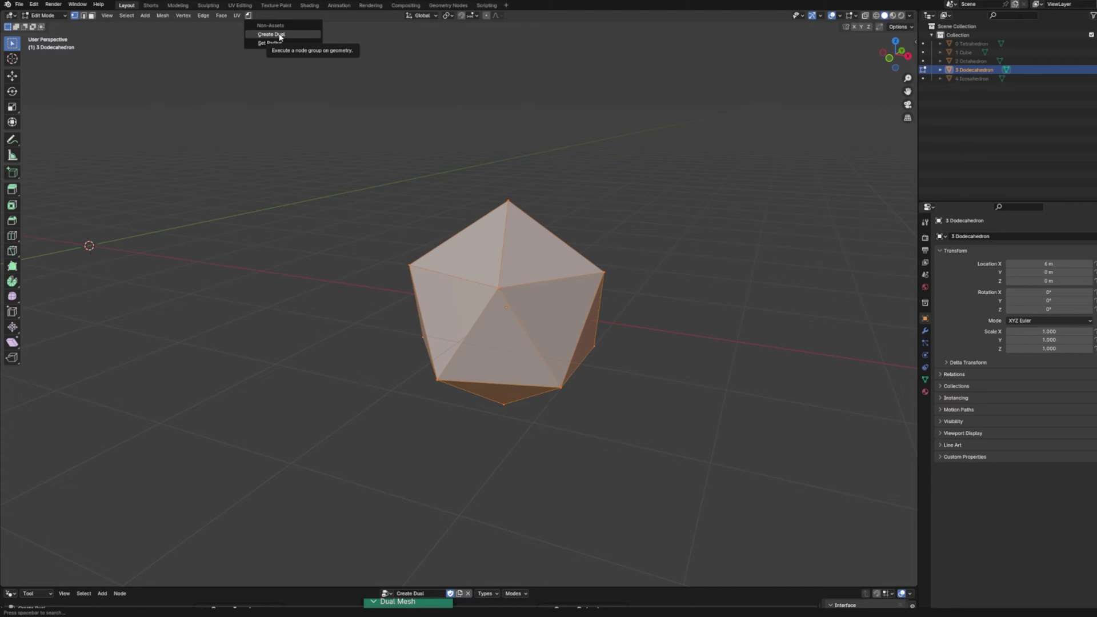
Run Create Dual and Set Radius with radius 1 on the 3 Dodecahedron mesh and return to Object Mode
{"action": "left_click", "coordinate": [271, 35]}
{"action": "left_click", "coordinate": [248, 16]}
{"action": "left_click", "coordinate": [270, 42]}
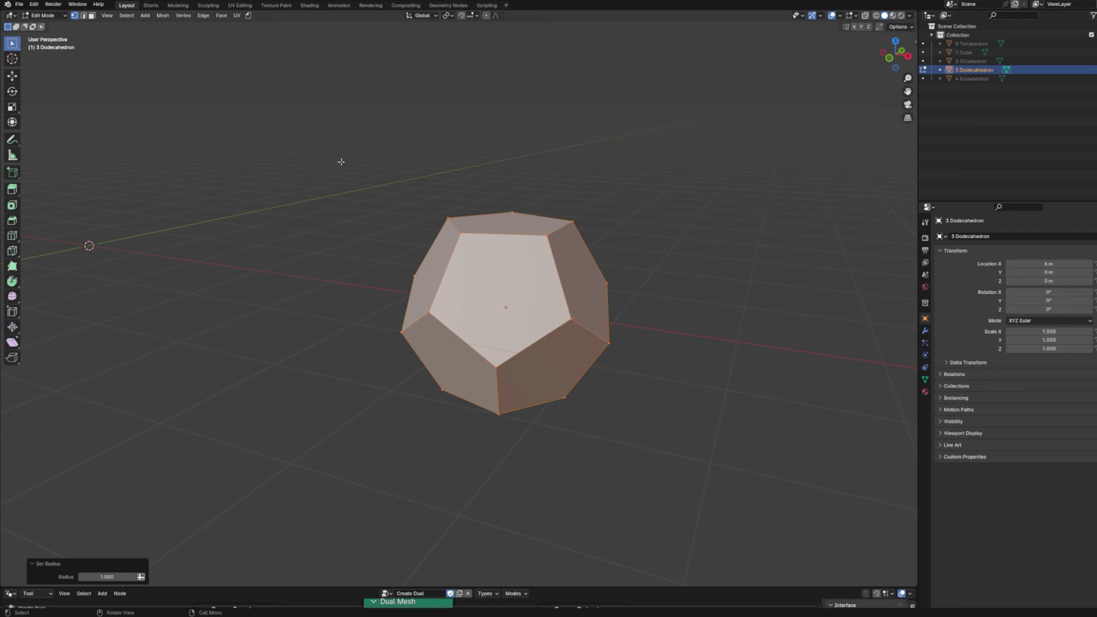
{"action": "left_click", "coordinate": [341, 178]}
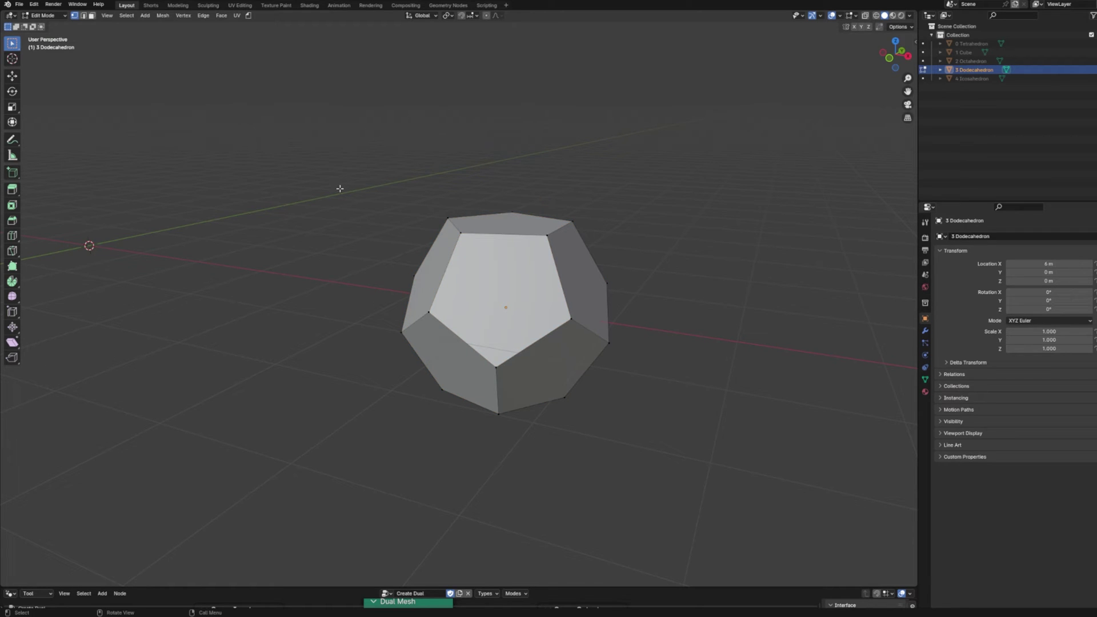
{"action": "key", "text": "Tab"}
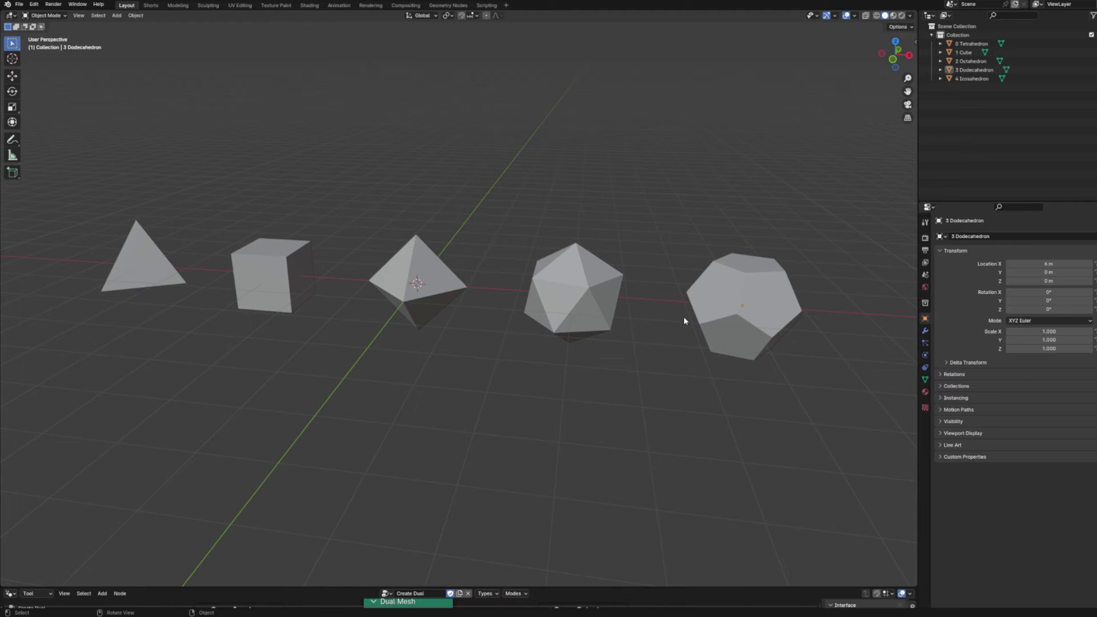
Rename the collection holding the five solids as Solids
{"action": "double_click", "coordinate": [958, 35]}
{"action": "type", "text": "Solids"}
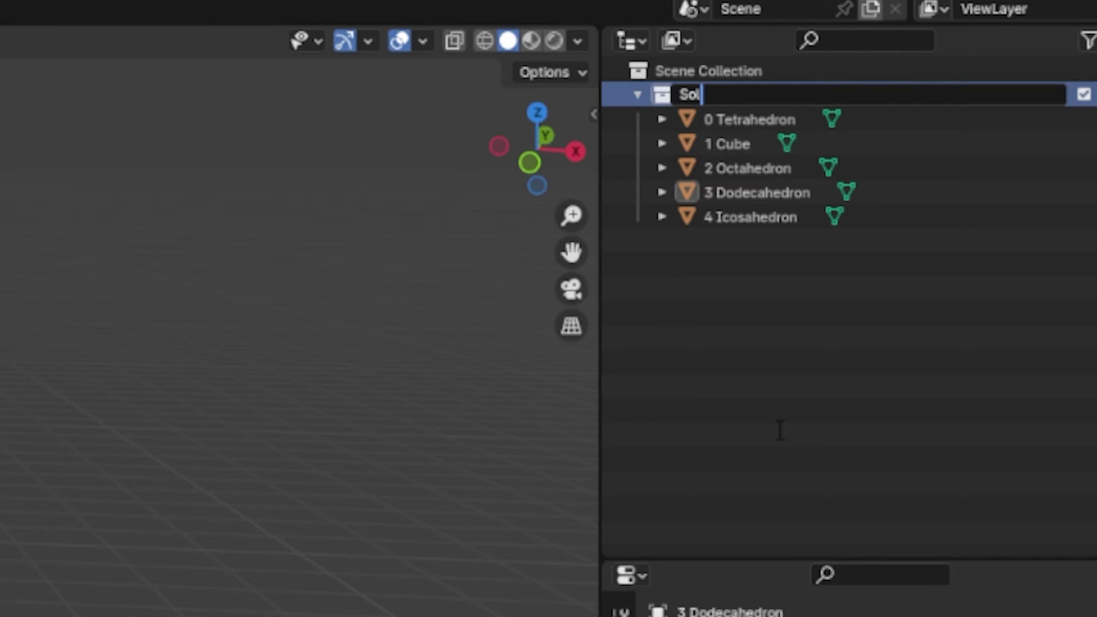
{"action": "key", "text": "Return"}
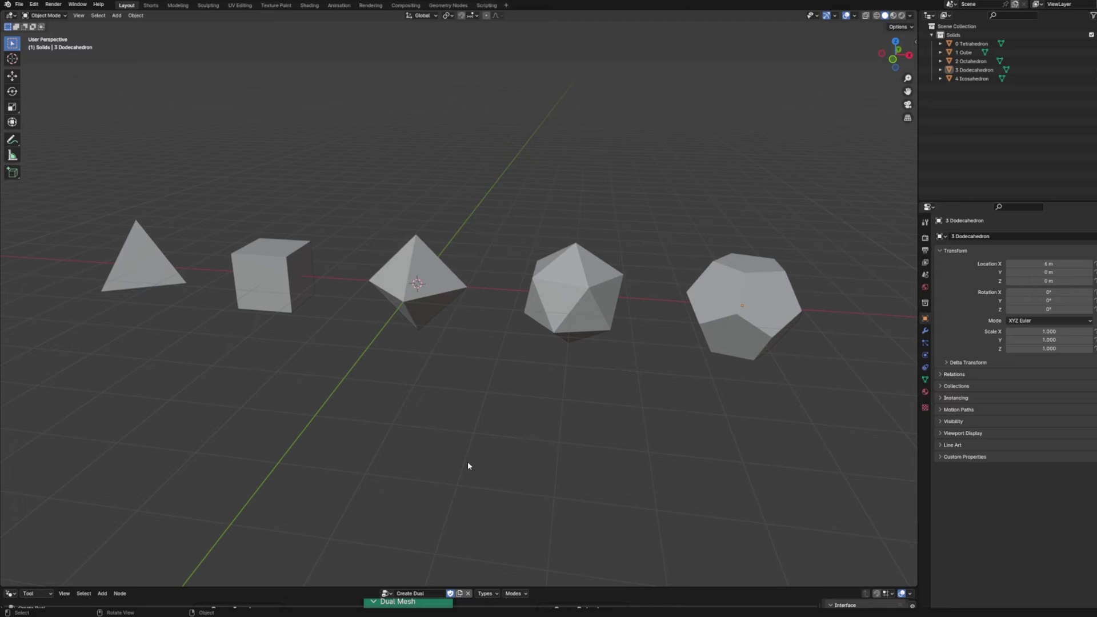
Add a plane at the origin and move it out of Solids into the Scene Collection
{"action": "key", "text": "shift+a"}
{"action": "mouse_move", "coordinate": [474, 445]}
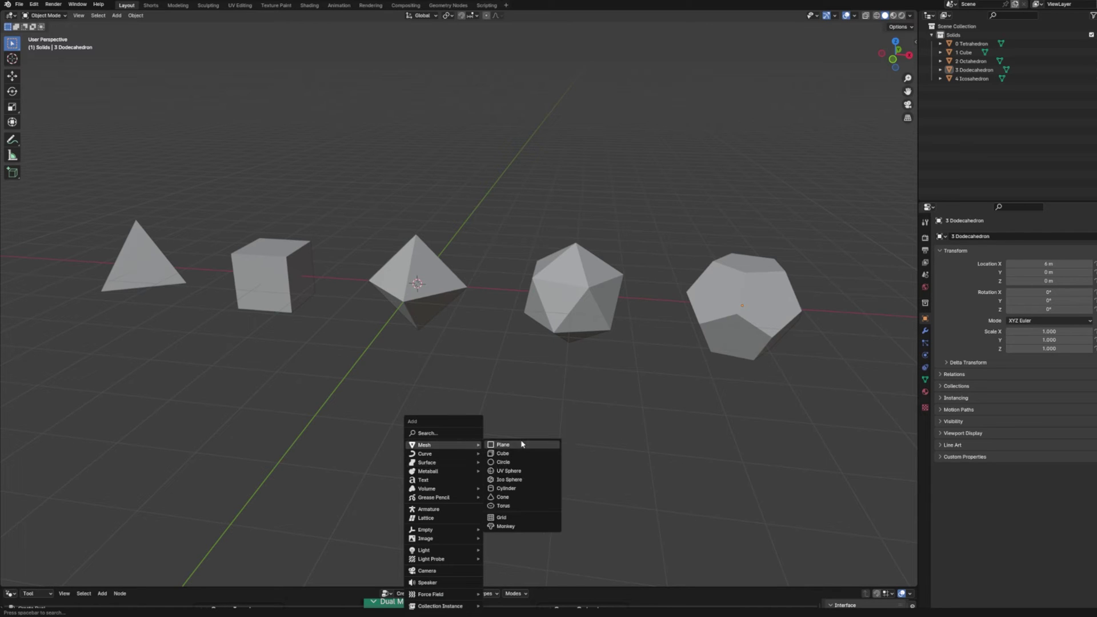
{"action": "left_click", "coordinate": [522, 444]}
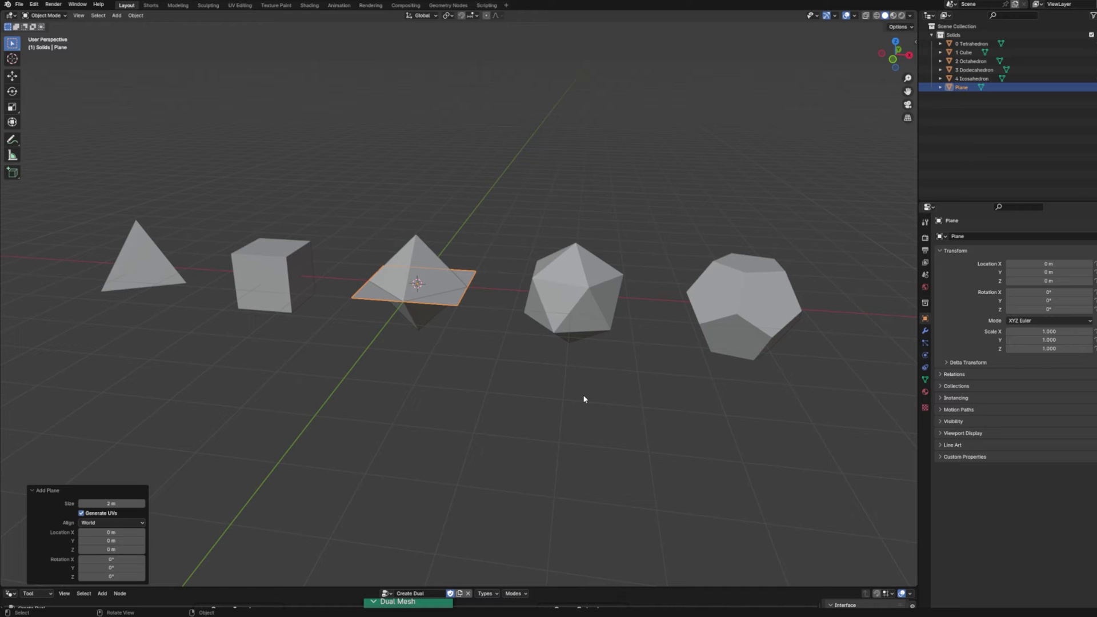
{"action": "left_click_drag", "start_coordinate": [962, 87], "coordinate": [967, 27]}
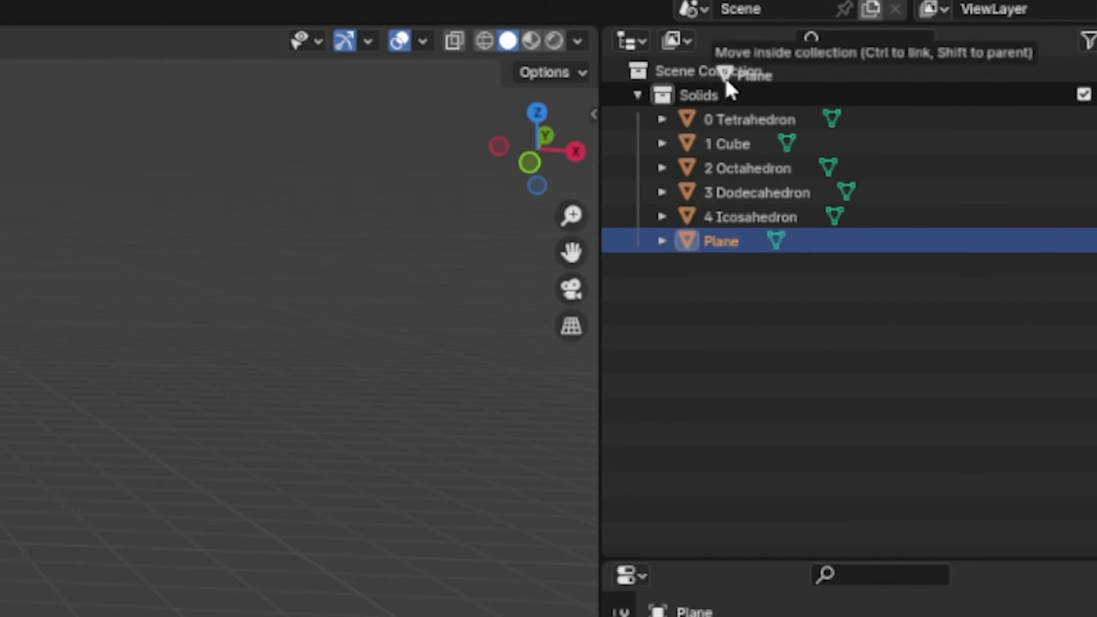
{"action": "left_click_drag", "start_coordinate": [738, 74], "coordinate": [737, 76]}
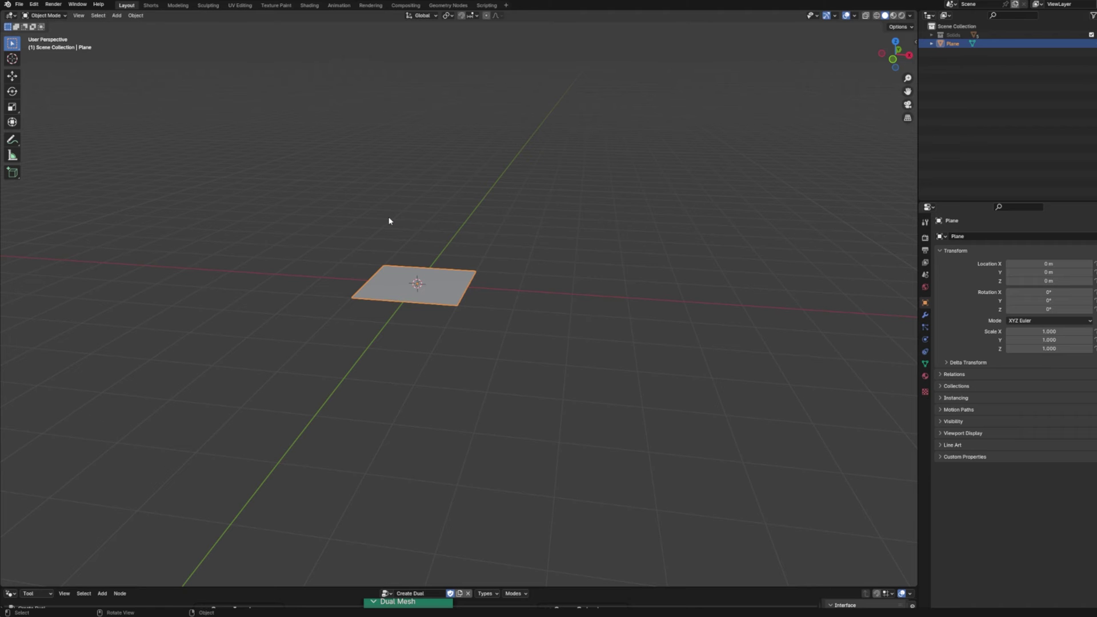
Feed the Solids collection through a Collection Info node to the Group Output in the plane's geometry nodes
{"action": "middle_click_drag", "start_coordinate": [390, 220], "coordinate": [416, 208]}
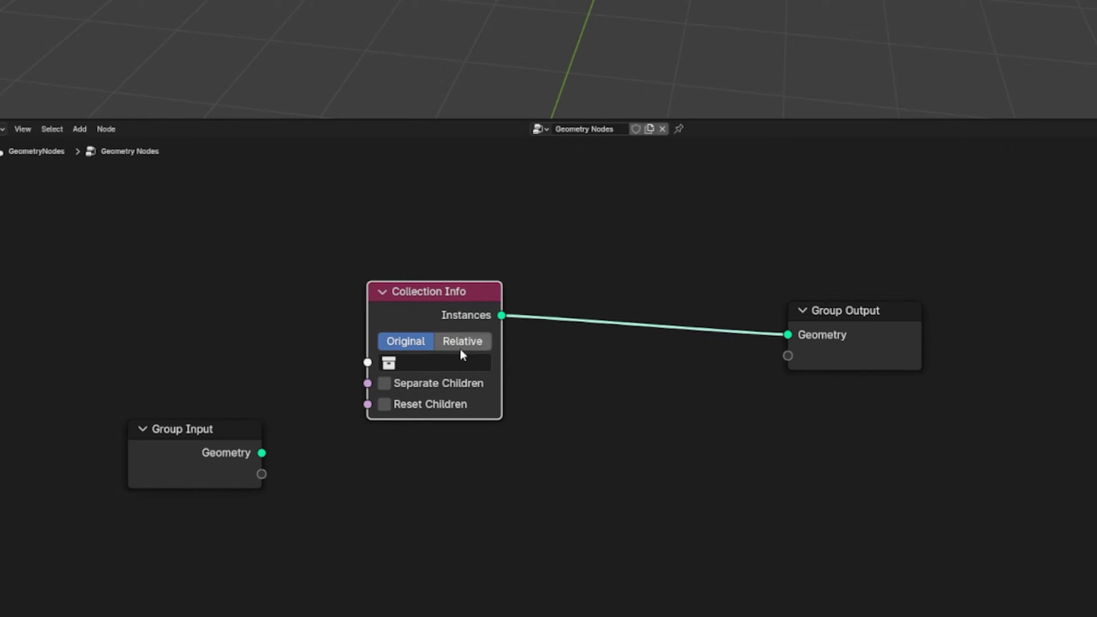
{"action": "left_click", "coordinate": [451, 364]}
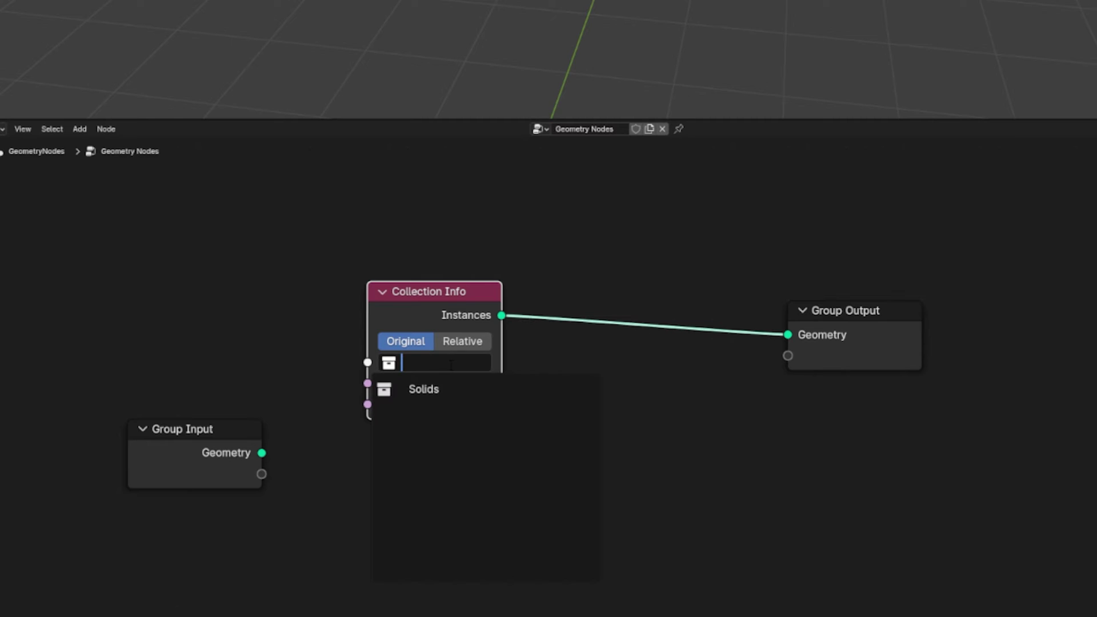
{"action": "left_click", "coordinate": [449, 384]}
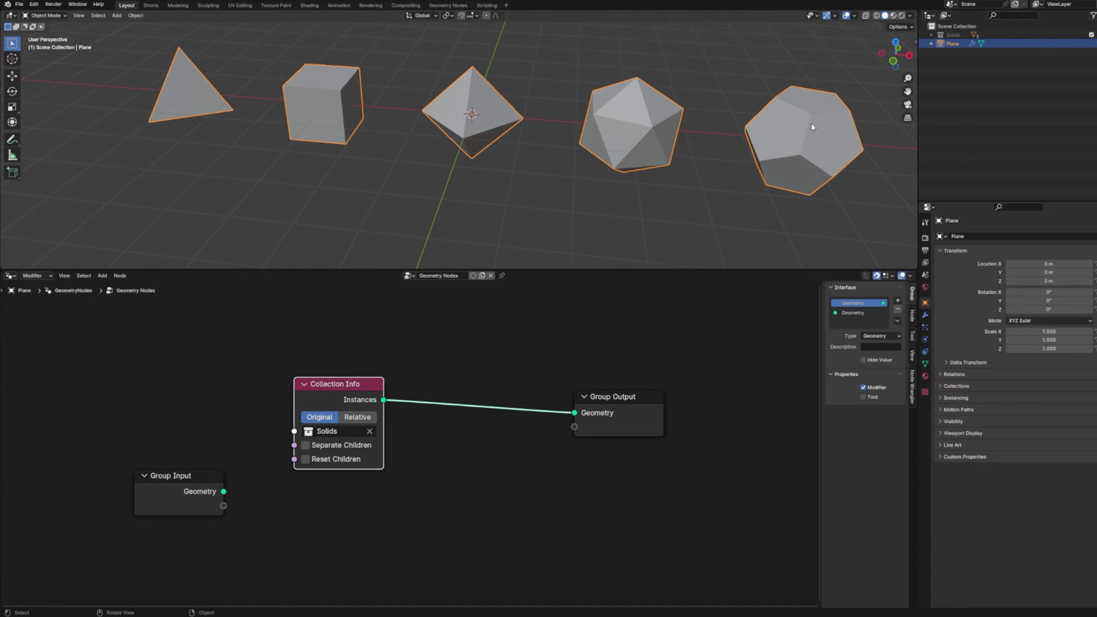
Instance the Solids collection on a Points node using Instance on Points, with Separate Children and Pick Instance enabled
{"action": "left_click", "coordinate": [463, 327]}
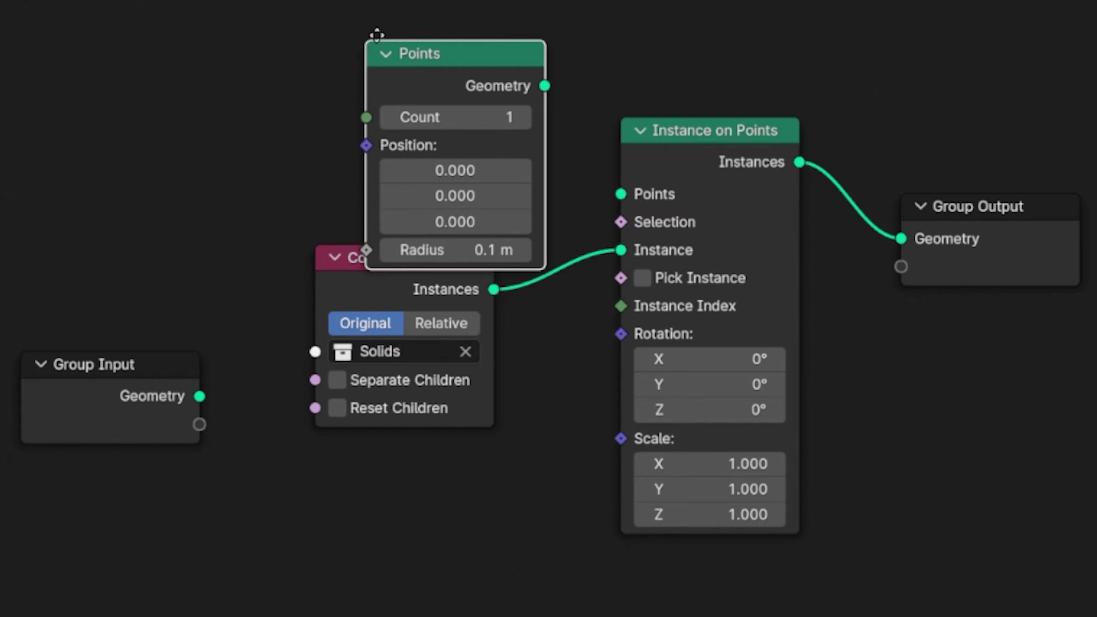
{"action": "left_click_drag", "start_coordinate": [375, 34], "coordinate": [322, 18]}
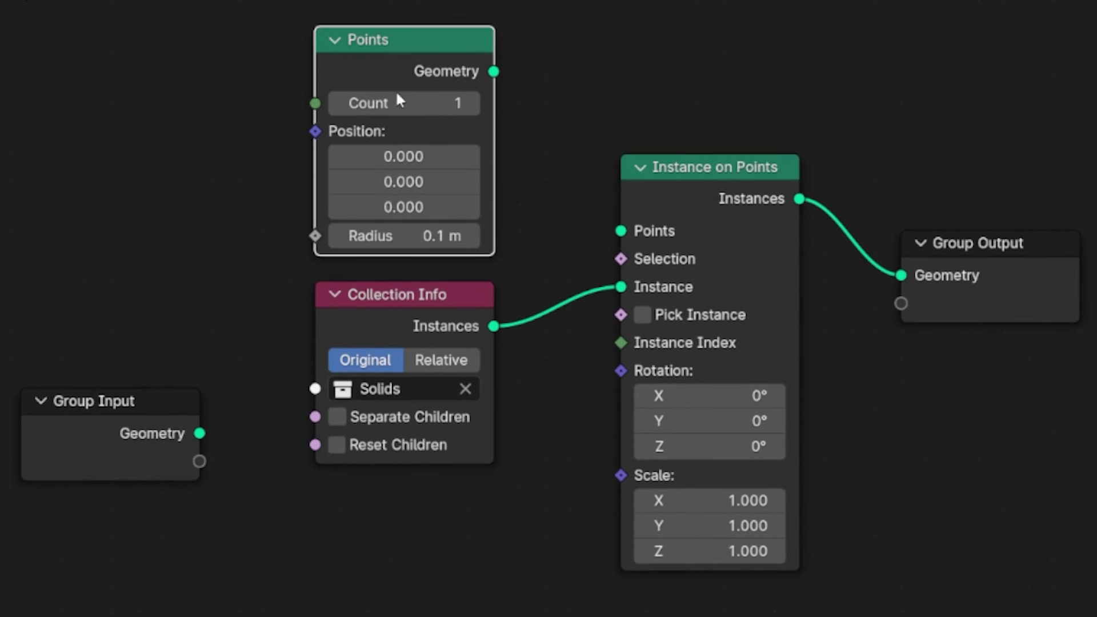
{"action": "left_click_drag", "start_coordinate": [493, 71], "coordinate": [622, 230]}
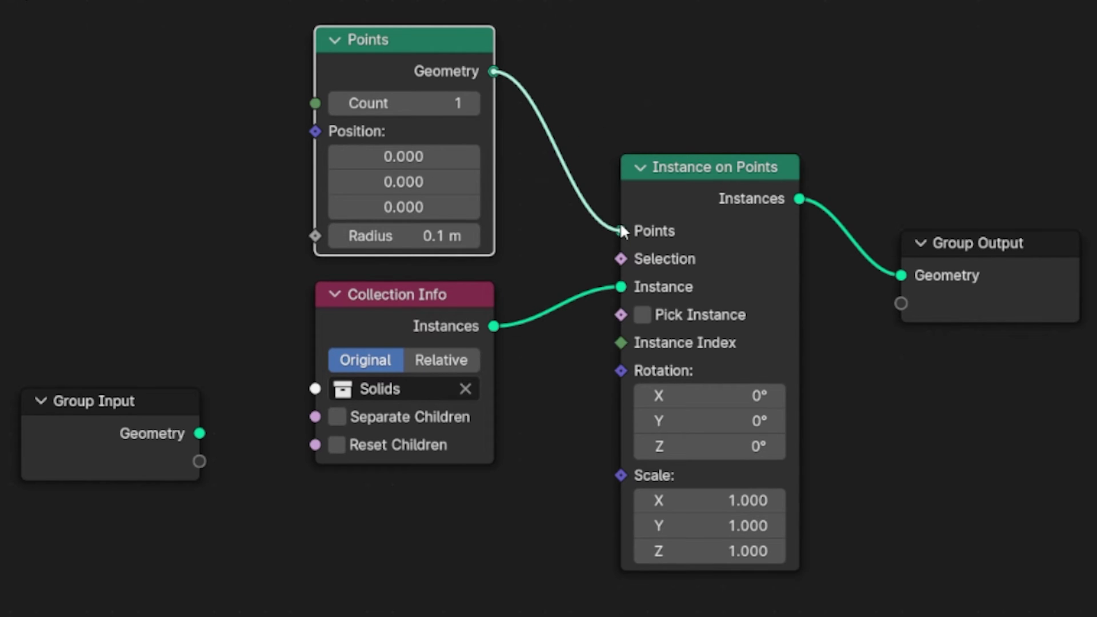
{"action": "left_click_drag", "start_coordinate": [621, 226], "coordinate": [622, 230]}
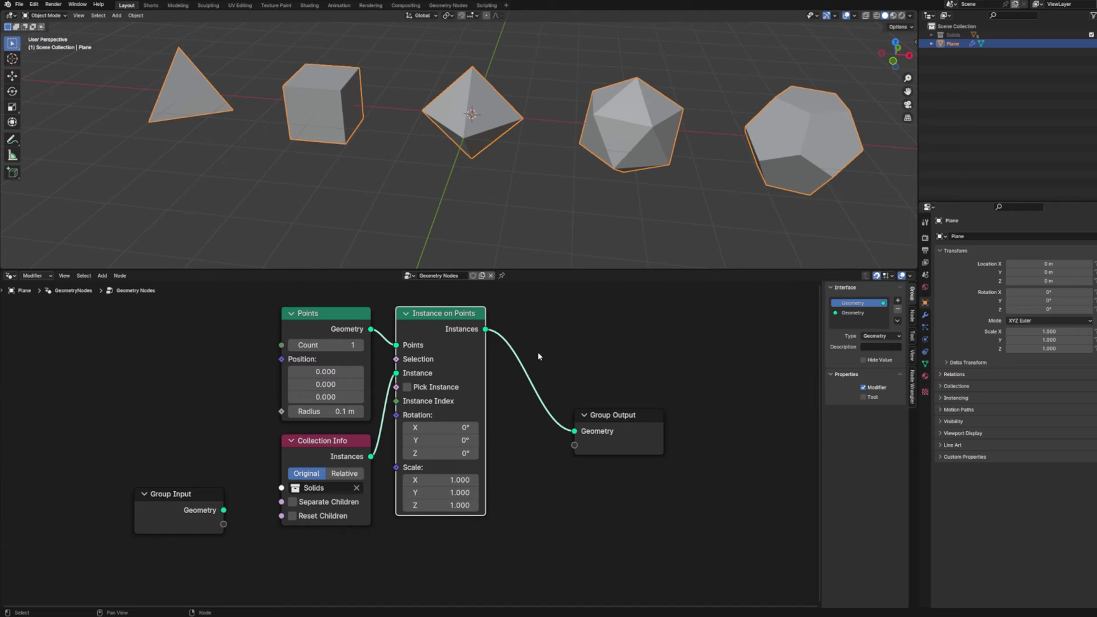
{"action": "left_click", "coordinate": [336, 506]}
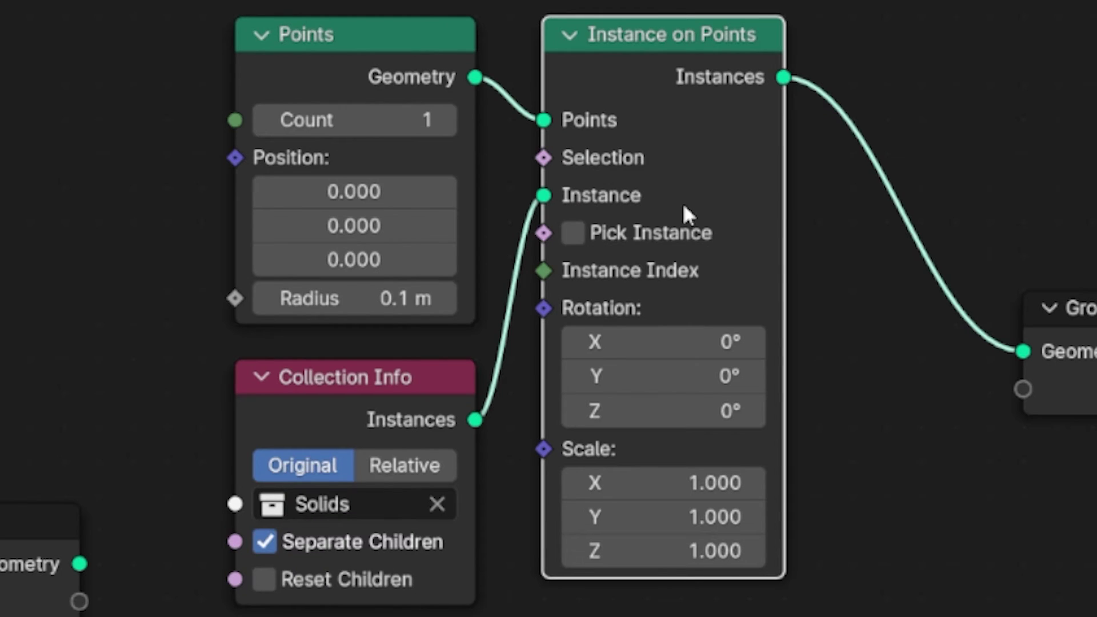
{"action": "left_click", "coordinate": [673, 233]}
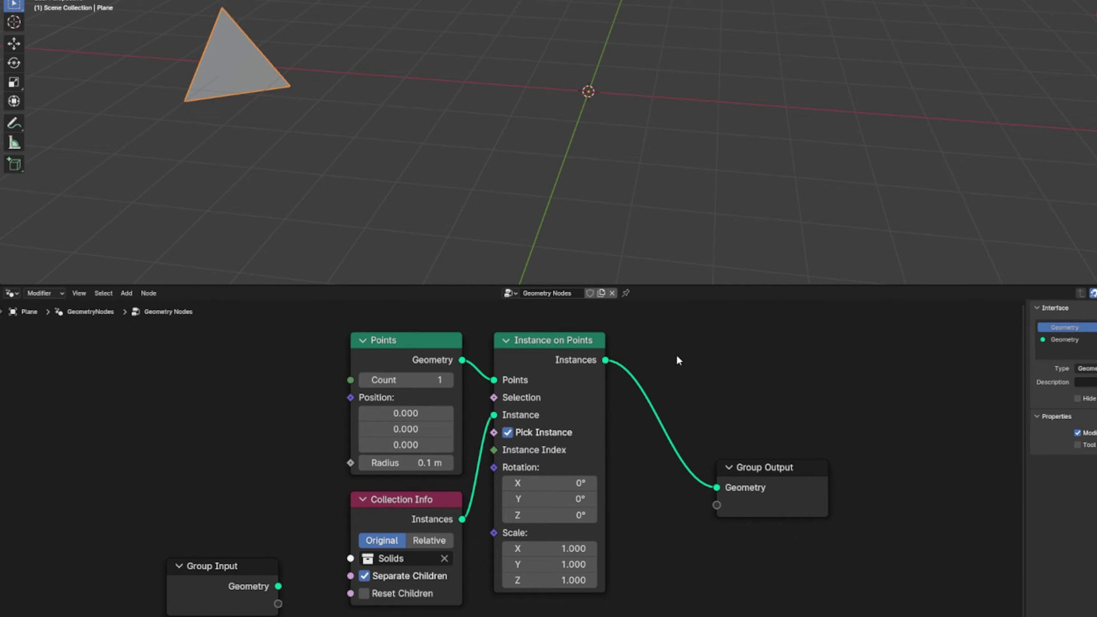
Change the Geometry group input to an Integer named Solid Selection and connect it to Instance Index
{"action": "left_click", "coordinate": [211, 582]}
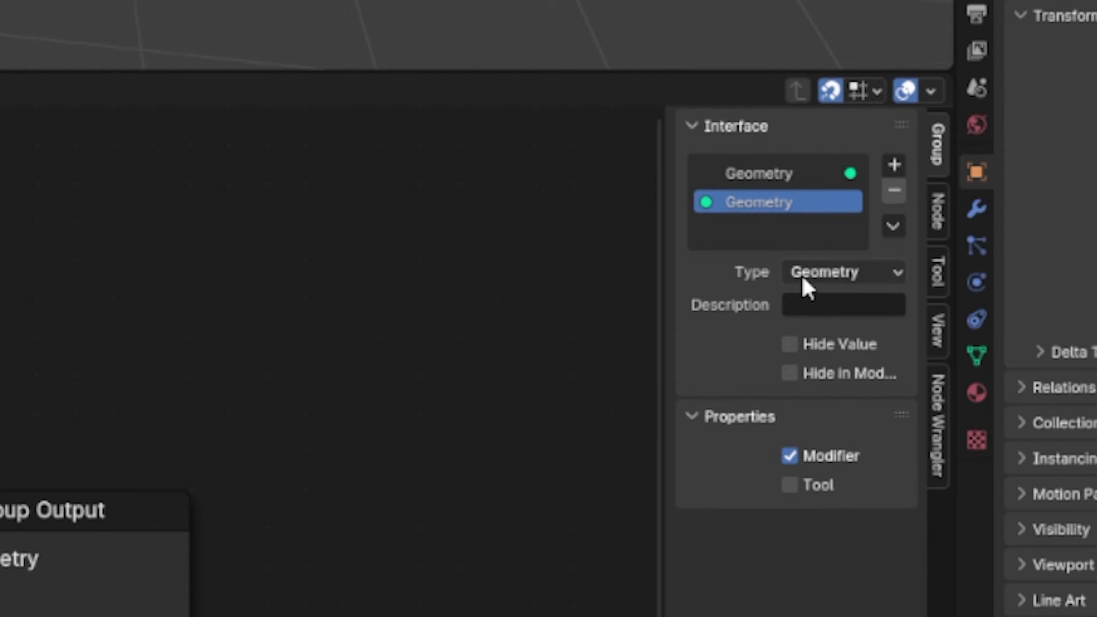
{"action": "left_click", "coordinate": [802, 276]}
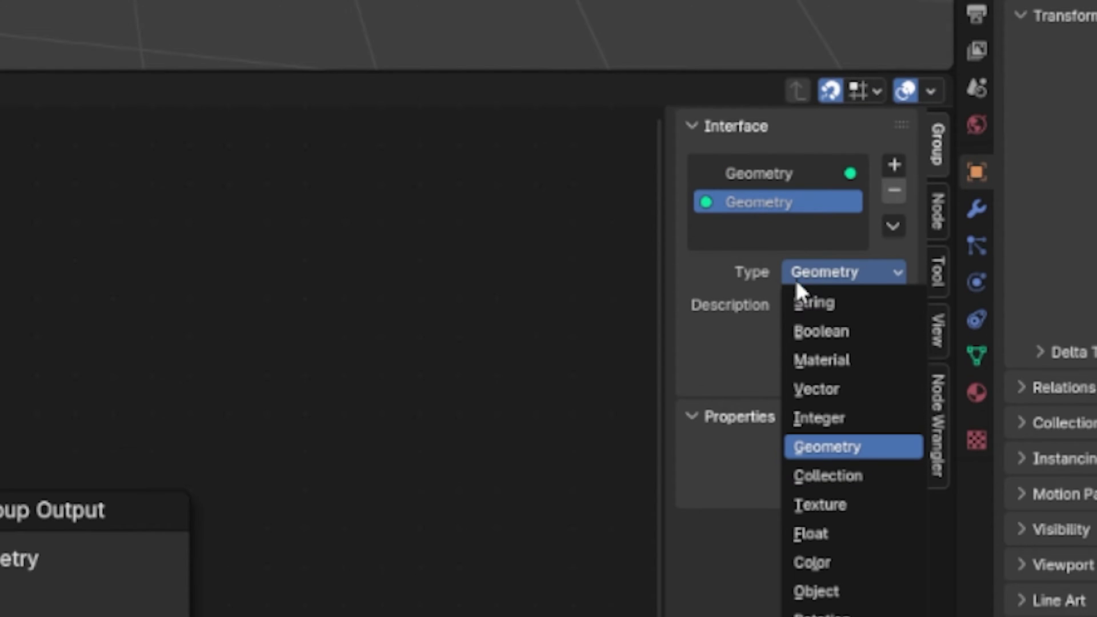
{"action": "left_click", "coordinate": [859, 420]}
{"action": "double_click", "coordinate": [743, 202]}
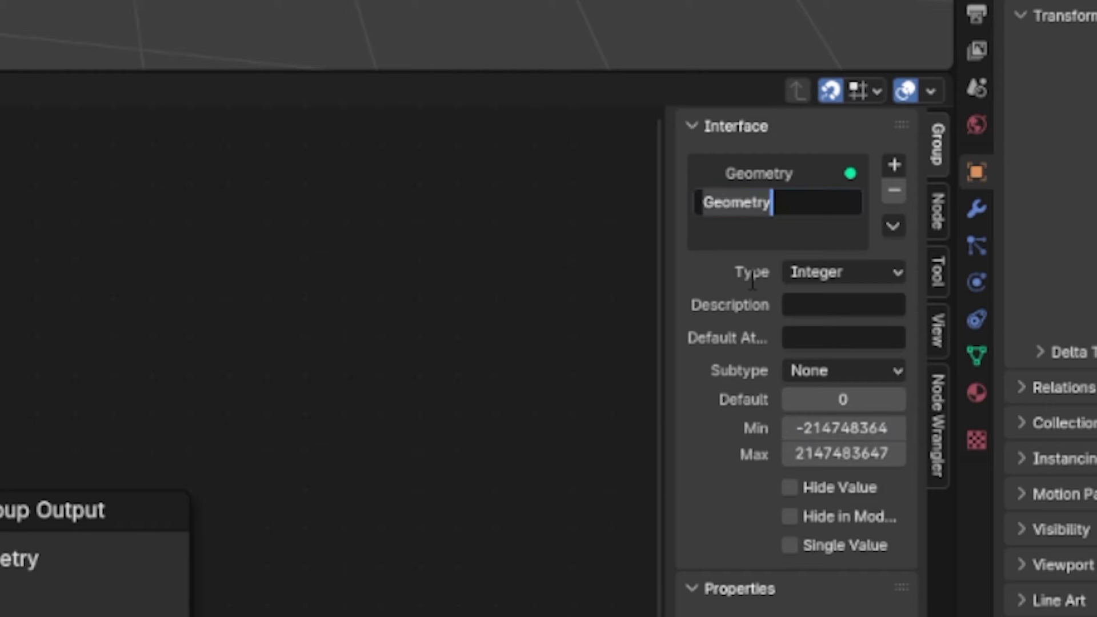
{"action": "type", "text": "Solid Selectio"}
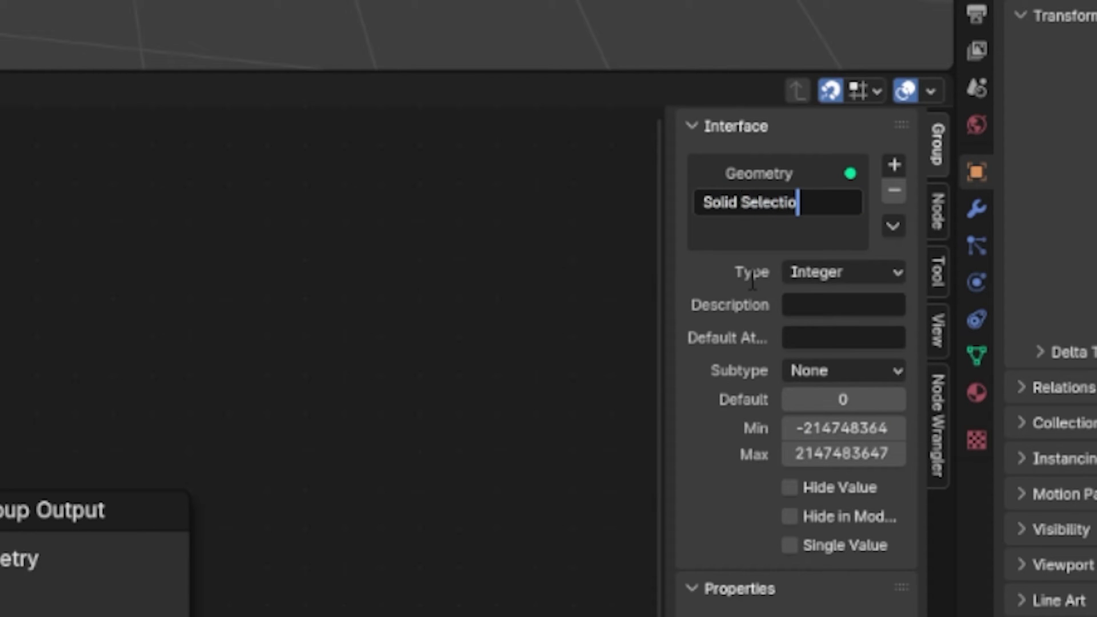
{"action": "left_click_drag", "start_coordinate": [295, 546], "coordinate": [770, 266]}
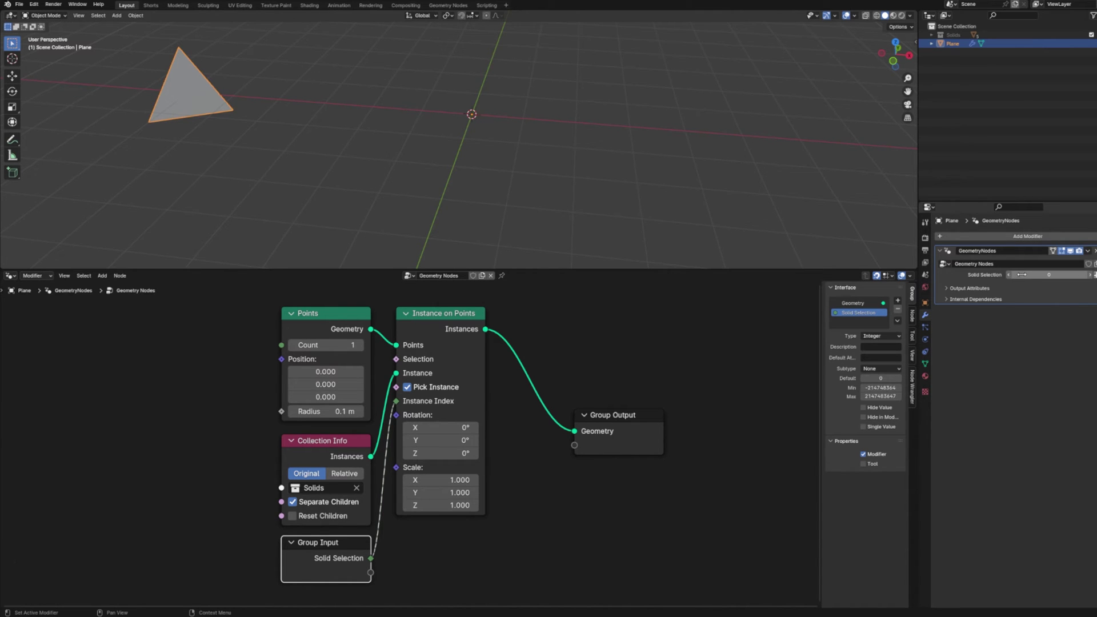
Raise the modifier's Solid Selection one value at a time through 1, 2 and 3 to the last solid
{"action": "left_click", "coordinate": [1091, 275]}
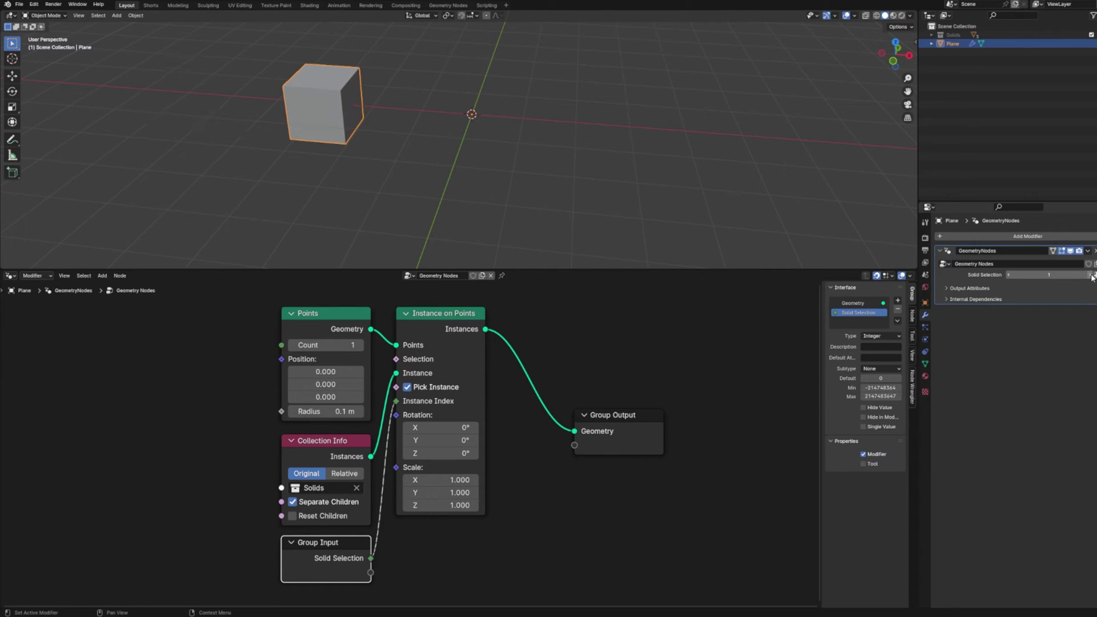
{"action": "left_click", "coordinate": [1091, 275]}
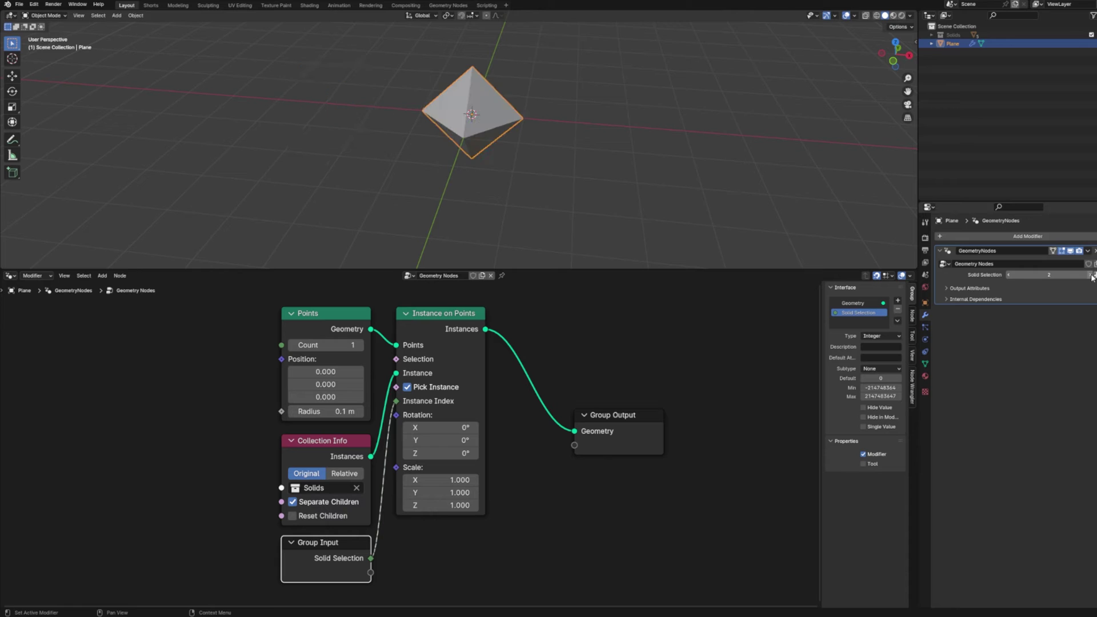
{"action": "left_click", "coordinate": [1091, 275]}
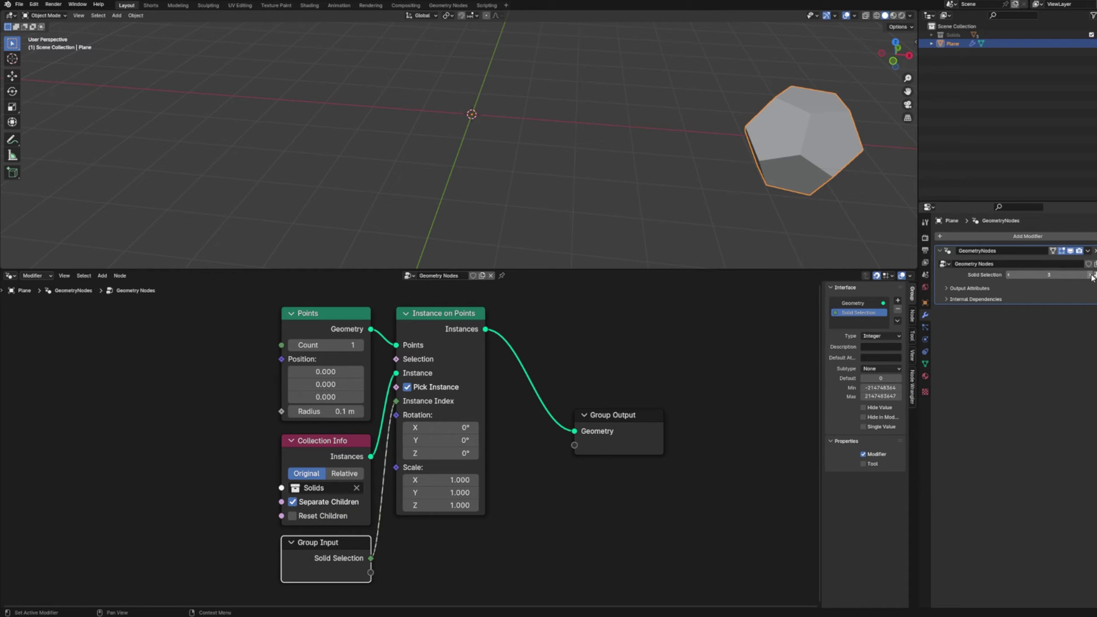
{"action": "left_click", "coordinate": [1091, 275]}
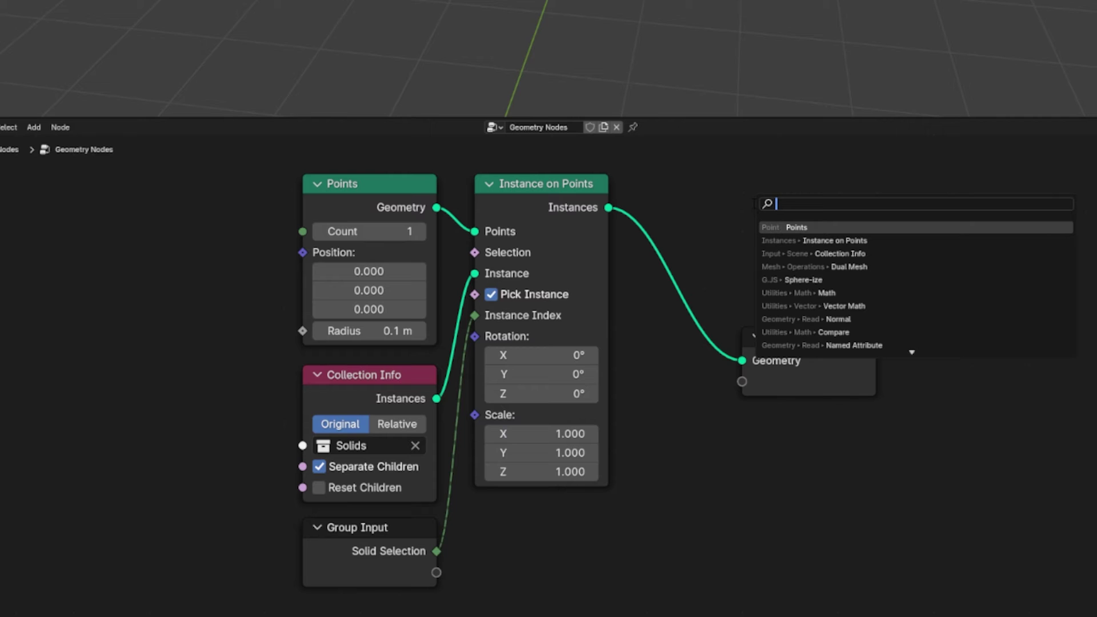
Insert a Realize Instances node between Instance on Points and Group Output, and line Group Output up beside it
{"action": "type", "text": "real"}
{"action": "key", "text": "Return"}
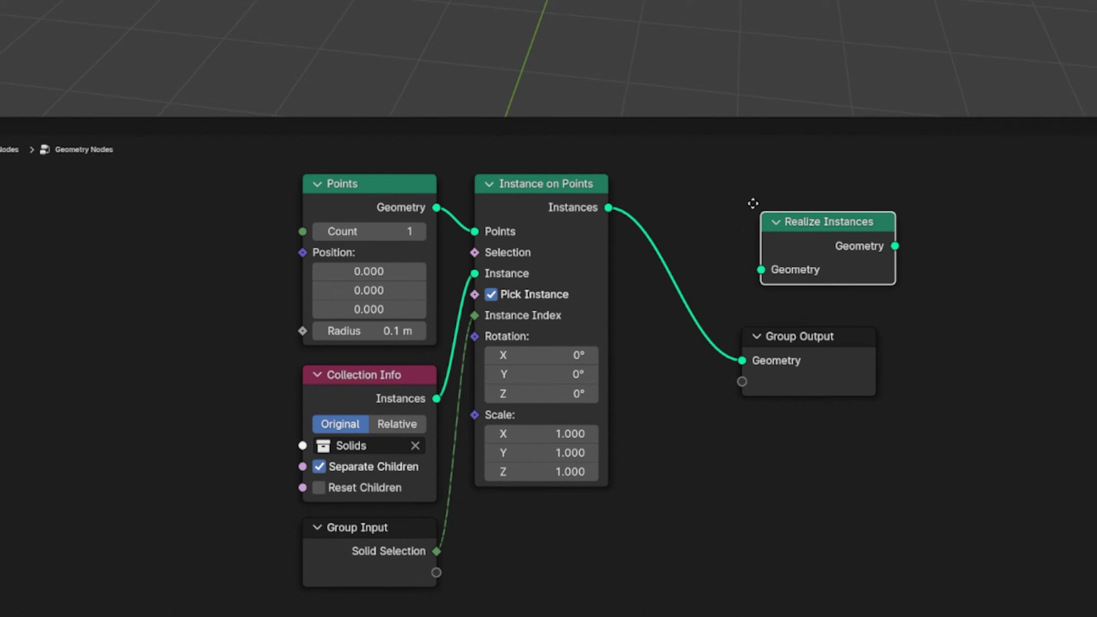
{"action": "left_click", "coordinate": [660, 211]}
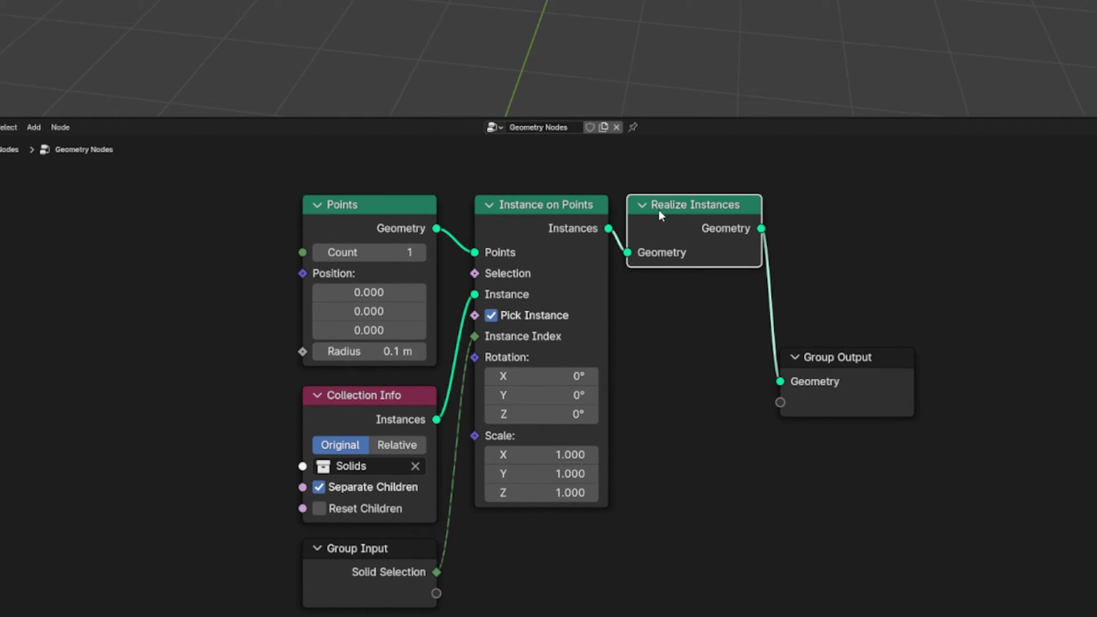
{"action": "left_click_drag", "start_coordinate": [823, 376], "coordinate": [869, 222]}
{"action": "left_click", "coordinate": [763, 440]}
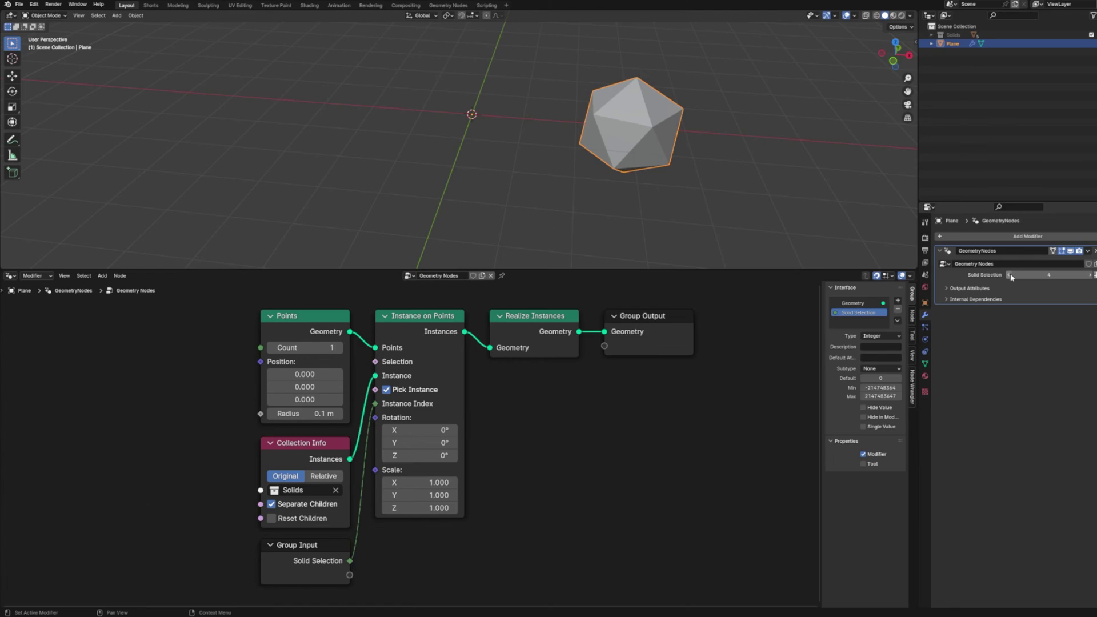
Scrub Solid Selection down to -25, and reset the tetrahedron, cube, dodecahedron and icosahedron in the Solids collection to the origin
{"action": "left_click_drag", "start_coordinate": [1014, 275], "coordinate": [974, 275]}
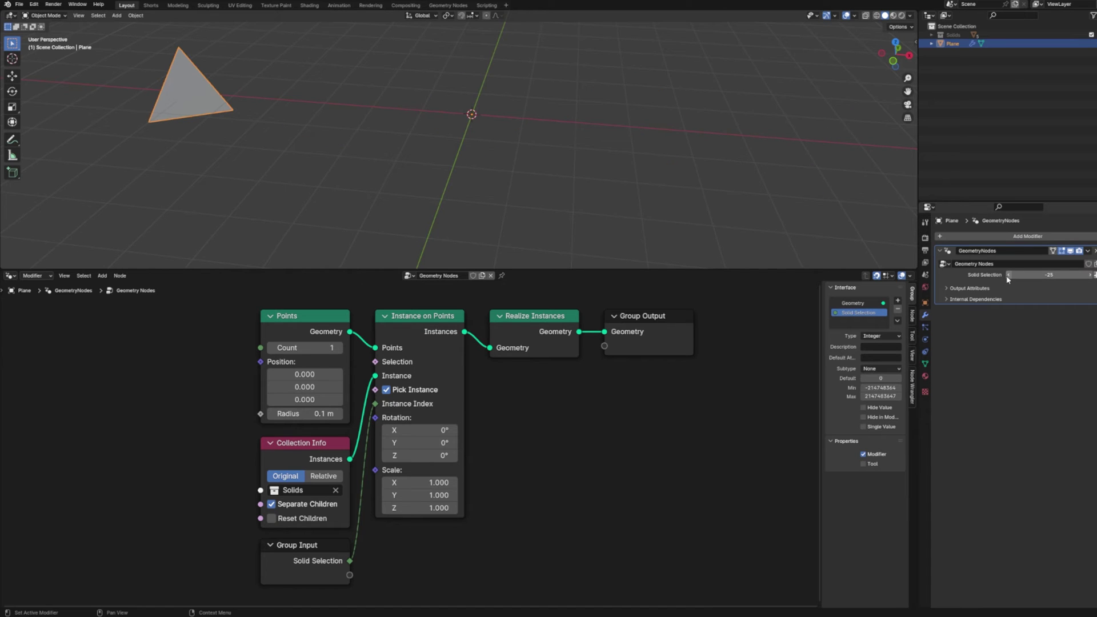
{"action": "left_click", "coordinate": [925, 303]}
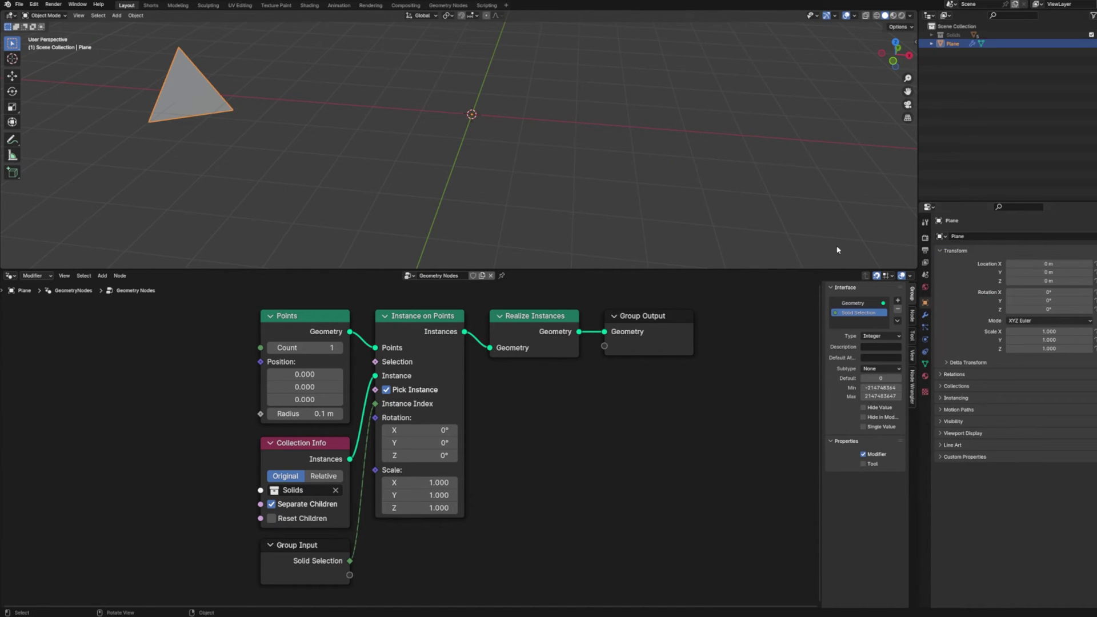
{"action": "left_click", "coordinate": [932, 35]}
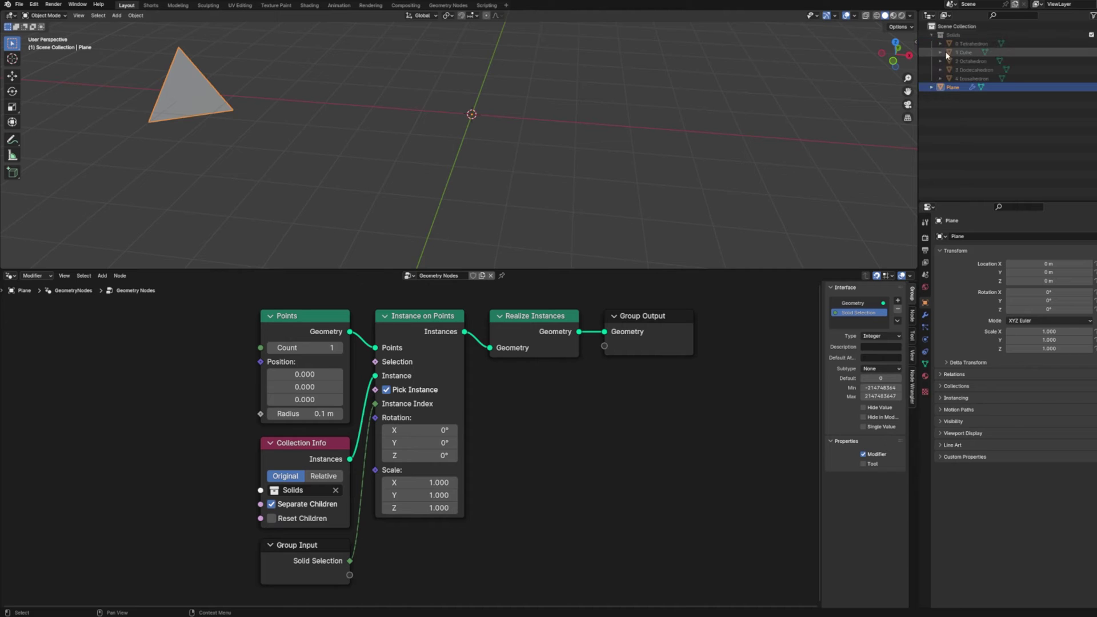
{"action": "left_click", "coordinate": [963, 45]}
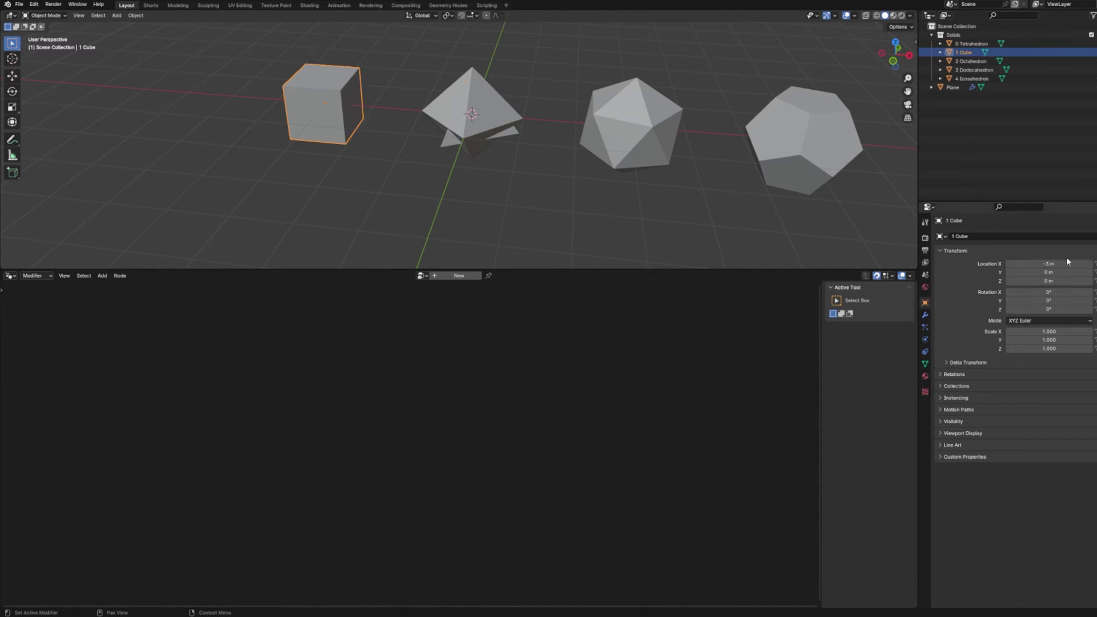
{"action": "key", "text": "BackSpace"}
{"action": "left_click", "coordinate": [974, 69]}
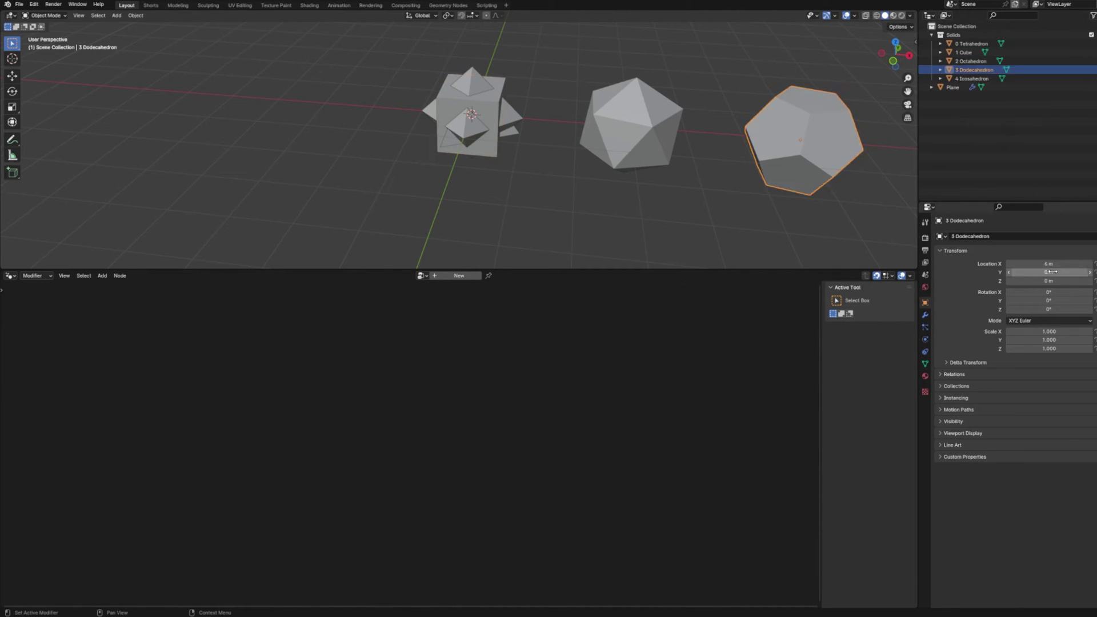
{"action": "key", "text": "BackSpace"}
{"action": "left_click", "coordinate": [972, 78]}
{"action": "key", "text": "BackSpace"}
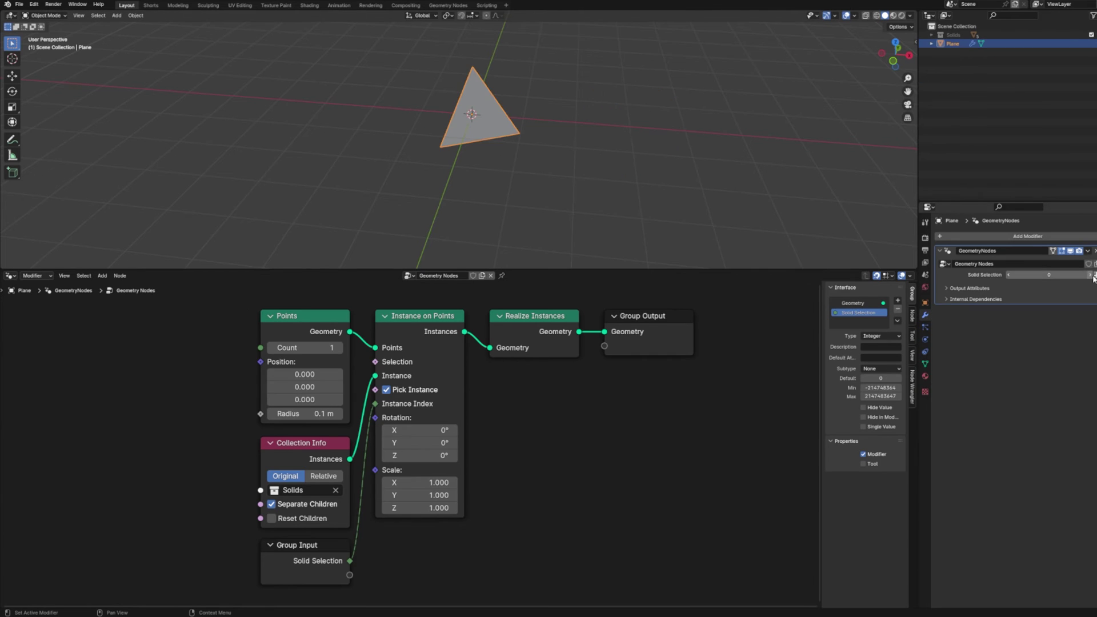
Raise the modifier's Solid Selection from 0 one value at a time to check each centred solid
{"action": "left_click", "coordinate": [1092, 275]}
{"action": "left_click", "coordinate": [1091, 274]}
{"action": "left_click", "coordinate": [1091, 275]}
{"action": "left_click", "coordinate": [1092, 275]}
{"action": "left_click", "coordinate": [1092, 275]}
{"action": "left_click", "coordinate": [1092, 275]}
{"action": "left_click", "coordinate": [1091, 275]}
{"action": "left_click", "coordinate": [1091, 275]}
{"action": "left_click", "coordinate": [1091, 275]}
Scrub Solid Selection through large positive and negative values, including 23 and -25, ending at 224
{"action": "left_click_drag", "start_coordinate": [1051, 275], "coordinate": [1066, 275]}
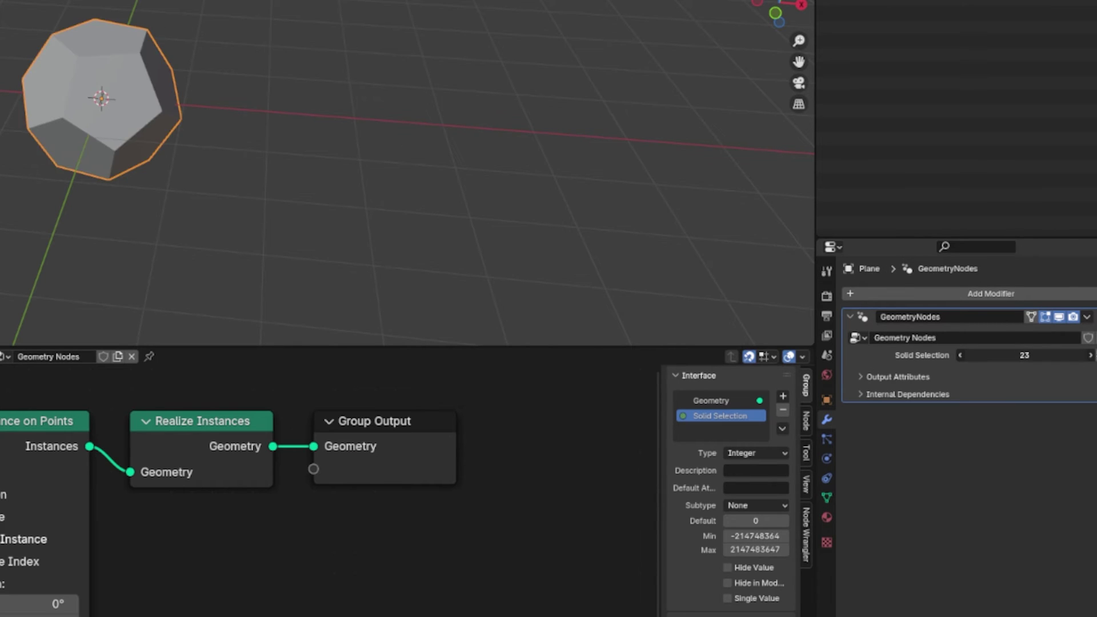
{"action": "left_click_drag", "start_coordinate": [1025, 355], "coordinate": [946, 355]}
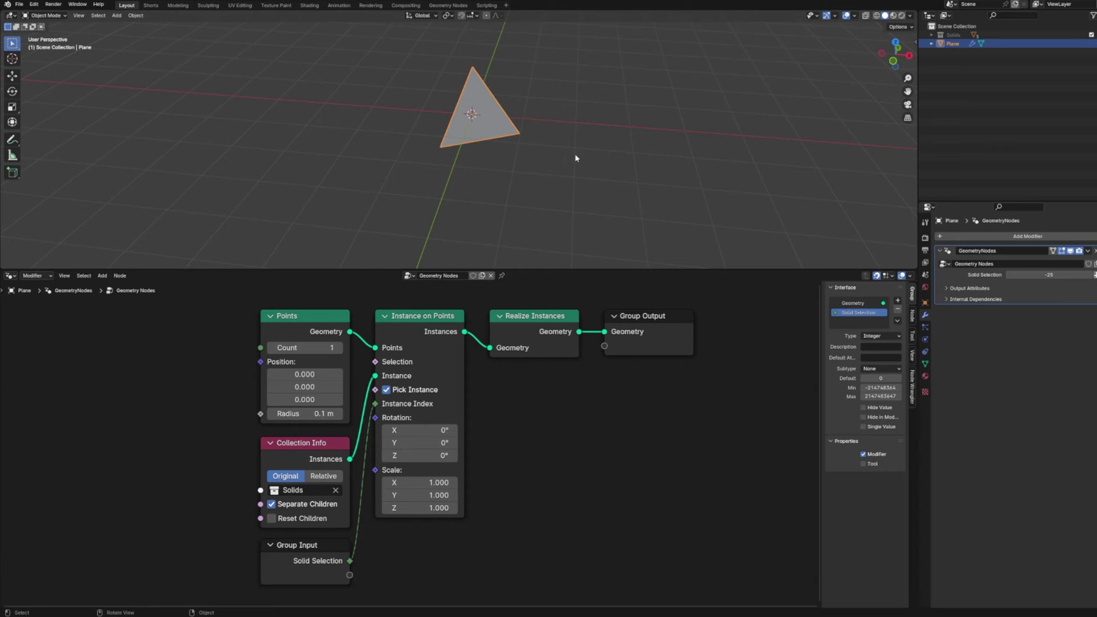
{"action": "mouse_move", "coordinate": [1046, 275]}
{"action": "left_mouse_down"}
{"action": "mouse_move", "coordinate": [1069, 275]}
{"action": "mouse_move", "coordinate": [1049, 276]}
{"action": "left_mouse_up"}
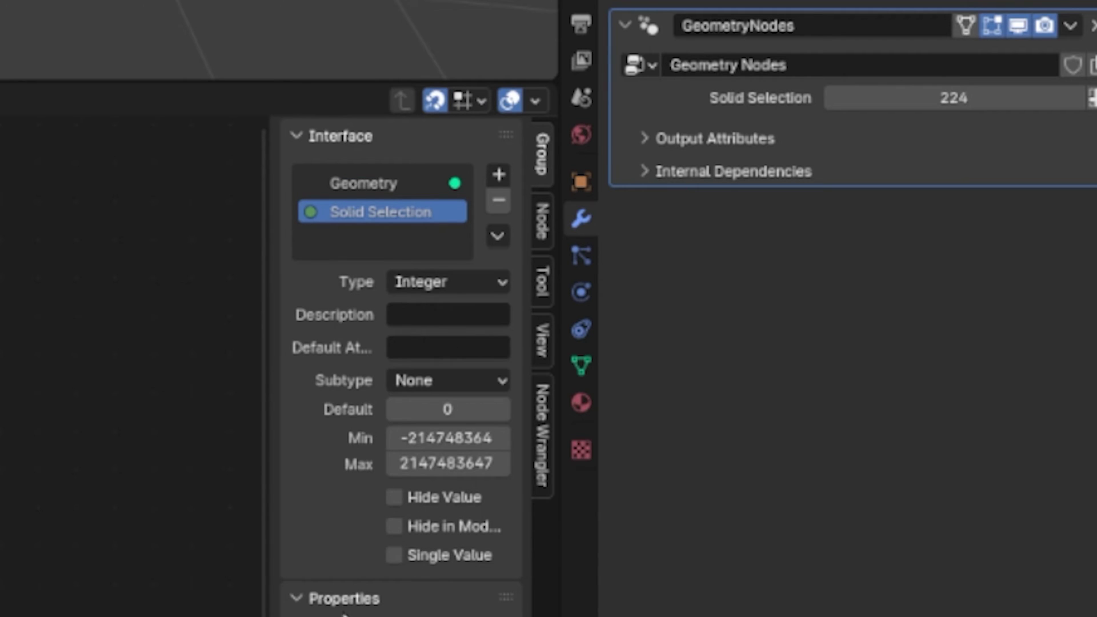
Limit the Solid Selection group input to a minimum of 0 and a maximum of 4, keeping the default at 0
{"action": "left_click", "coordinate": [449, 411]}
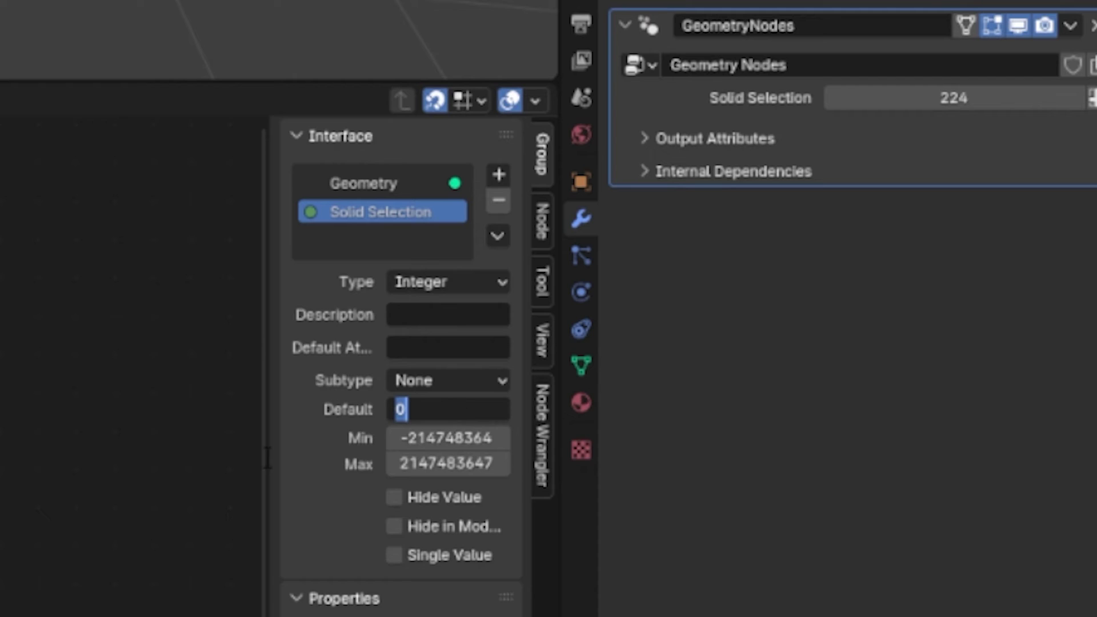
{"action": "key", "text": "Return"}
{"action": "left_click", "coordinate": [388, 440]}
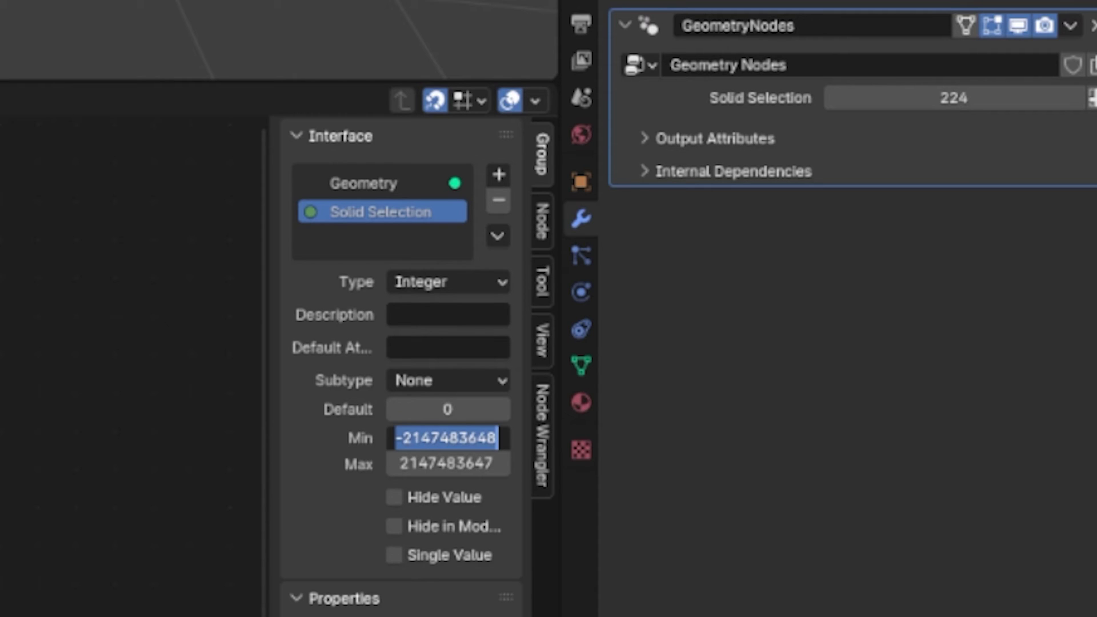
{"action": "type", "text": "0"}
{"action": "key", "text": "Tab"}
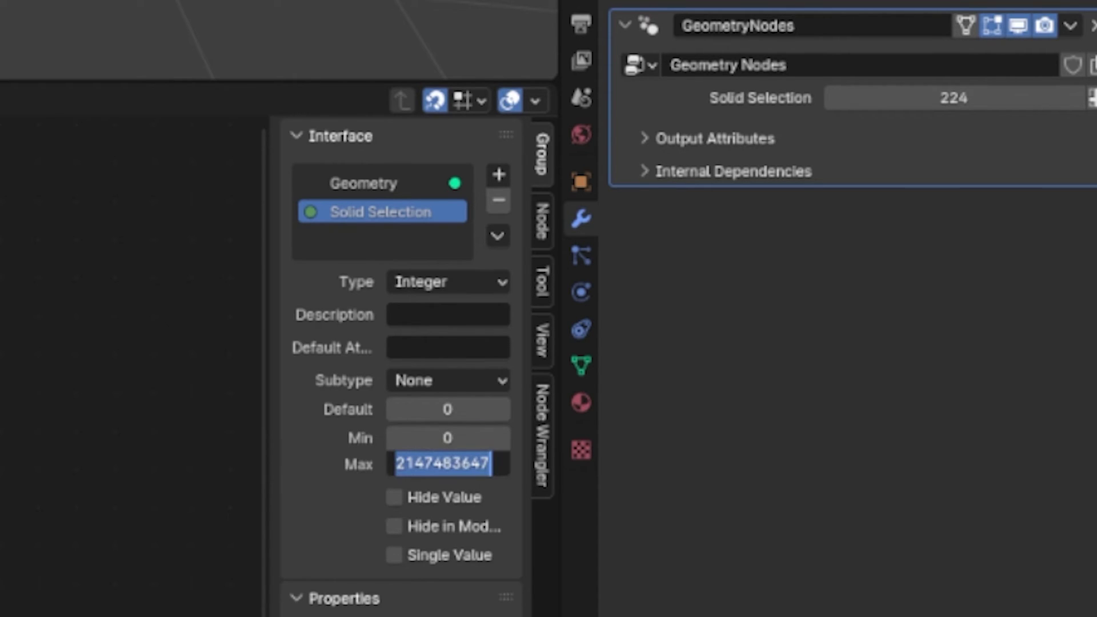
{"action": "type", "text": "4"}
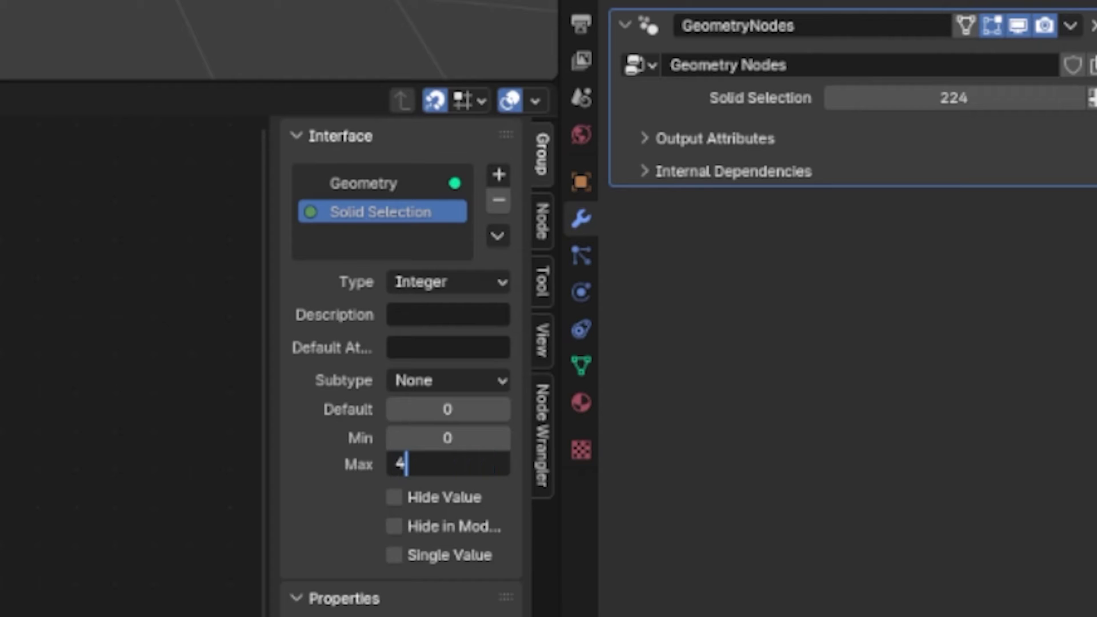
{"action": "key", "text": "Return"}
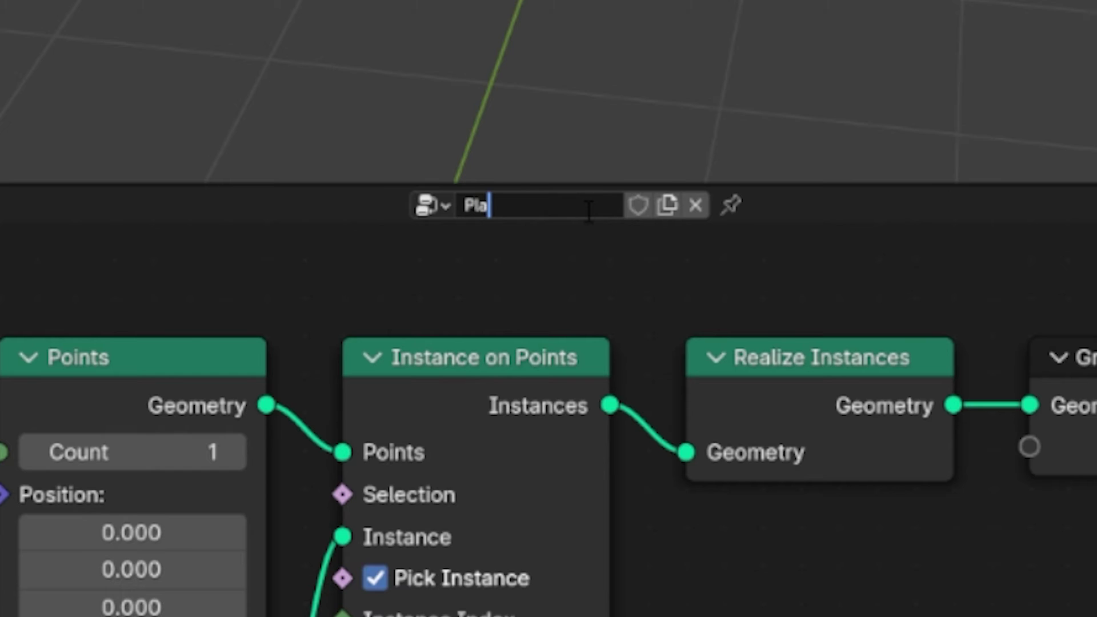
Rename the node group as Platonic Solids and mark it as an asset
{"action": "type", "text": "toni"}
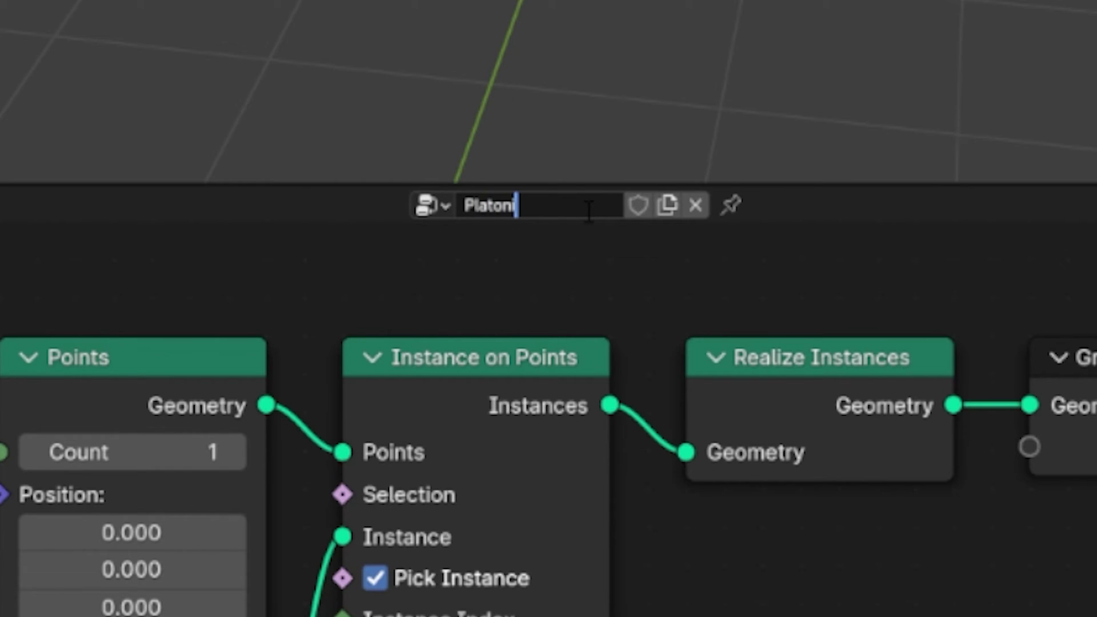
{"action": "type", "text": "c Solids"}
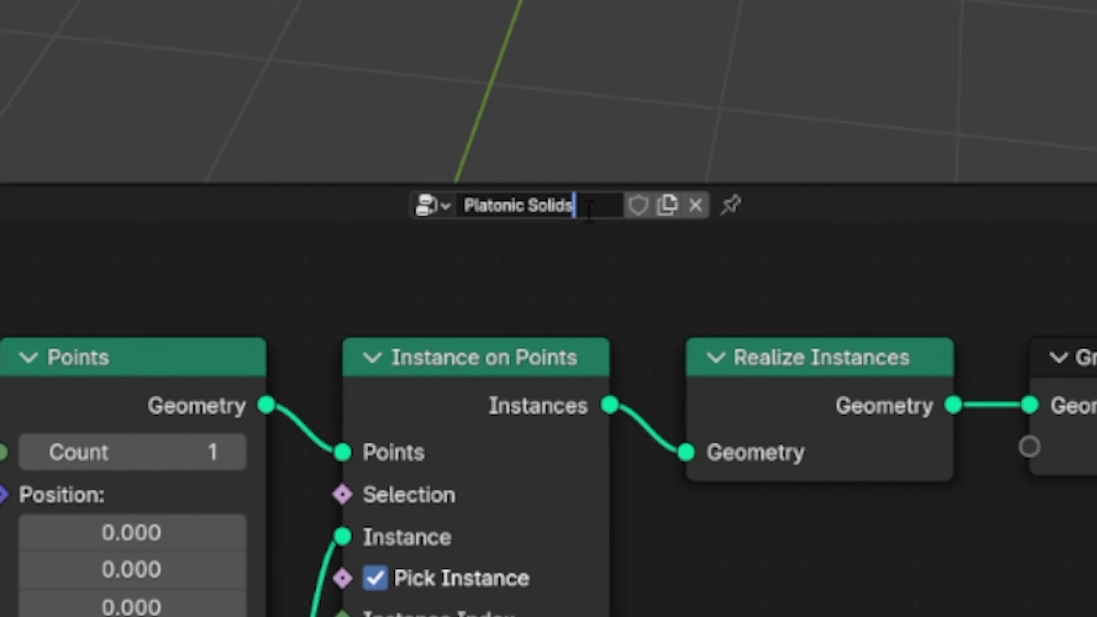
{"action": "key", "text": "Return"}
{"action": "right_click", "coordinate": [555, 212]}
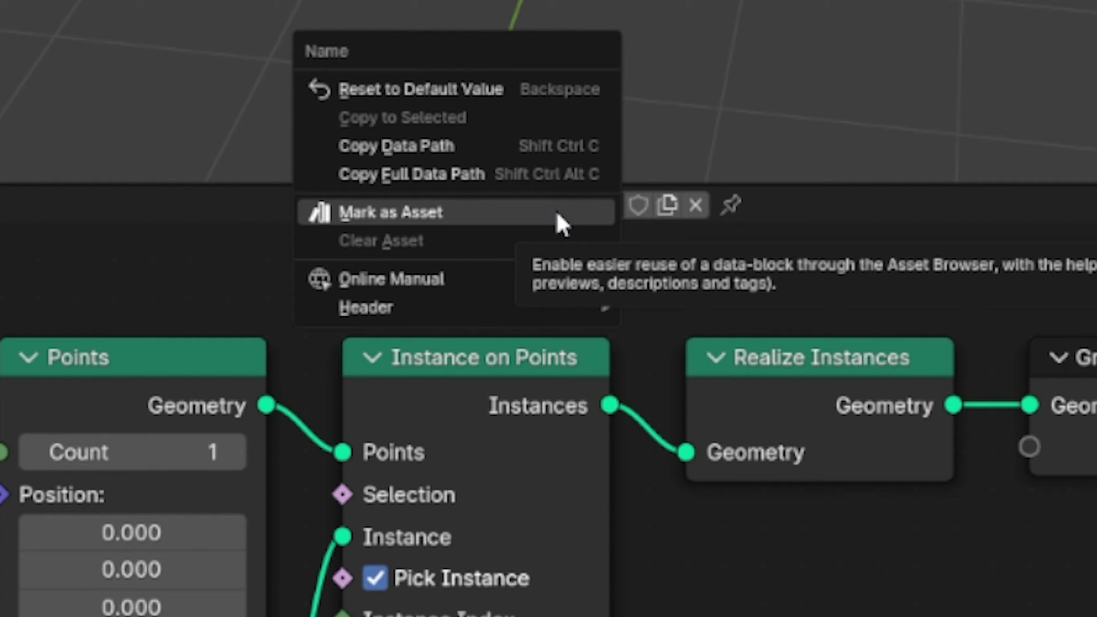
{"action": "left_click", "coordinate": [556, 213]}
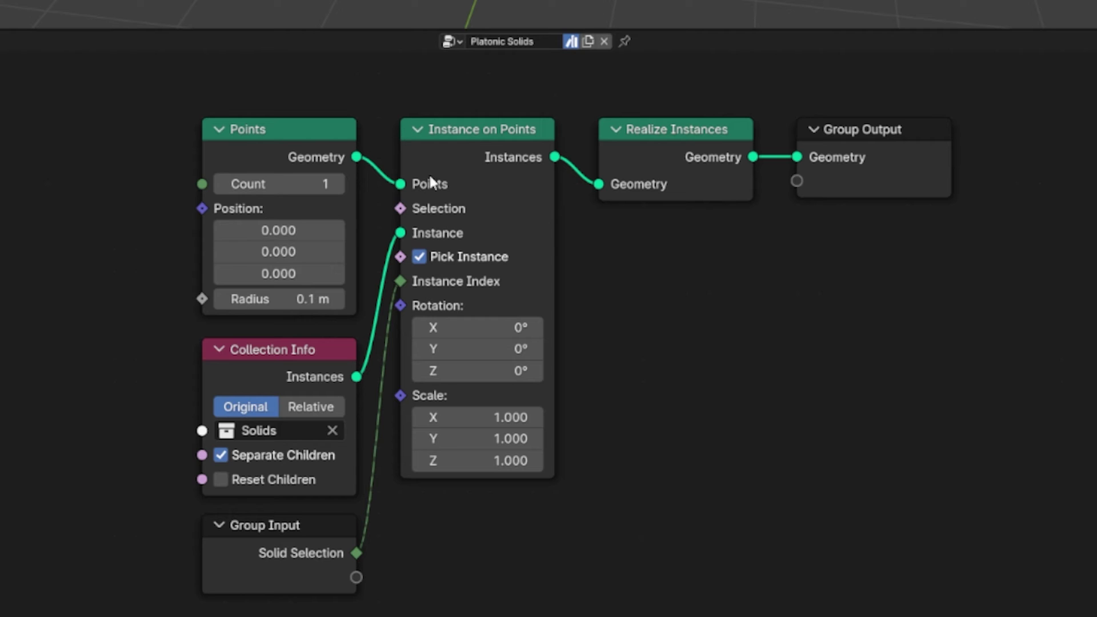
Change the node editor area to the Asset Browser and show the Unassigned and G.JS catalogs
{"action": "mouse_move", "coordinate": [517, 232]}
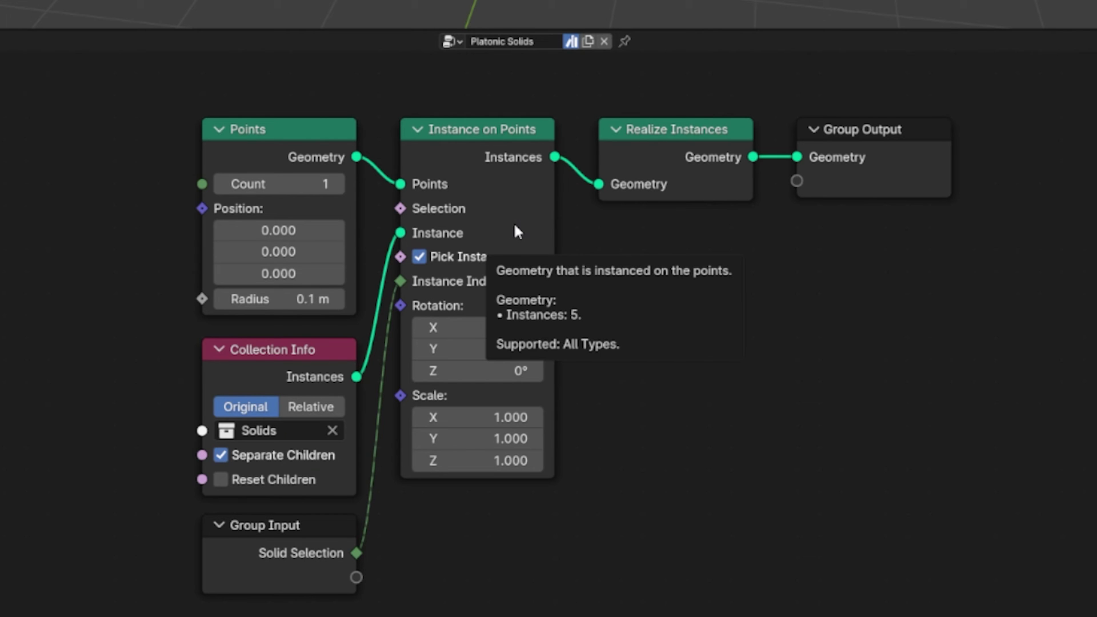
{"action": "left_click", "coordinate": [22, 57]}
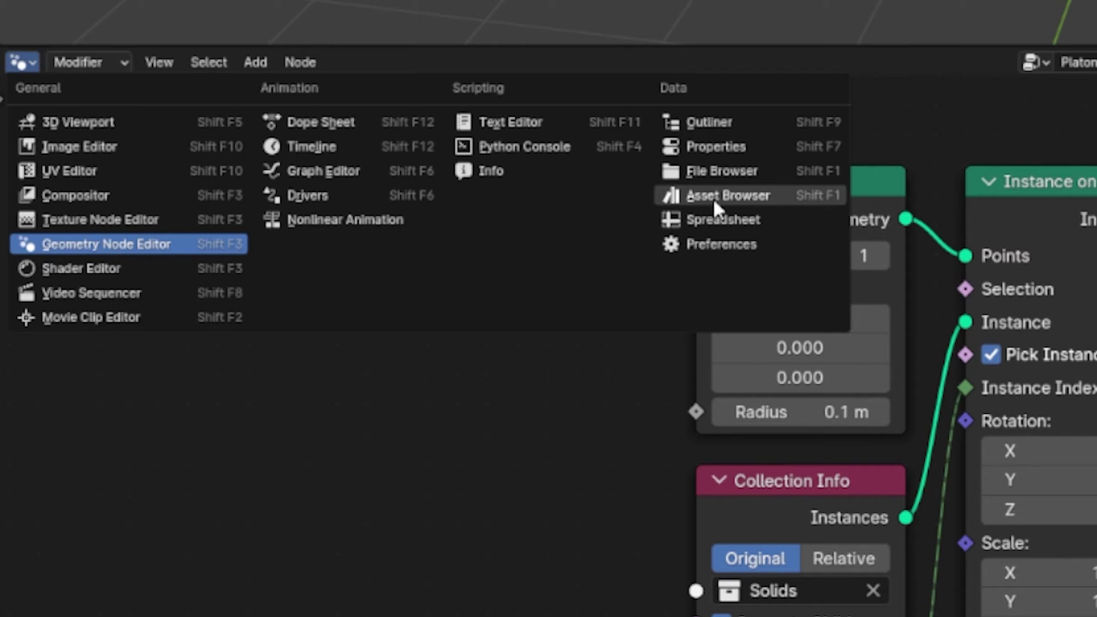
{"action": "left_click", "coordinate": [726, 197]}
{"action": "left_click", "coordinate": [119, 432]}
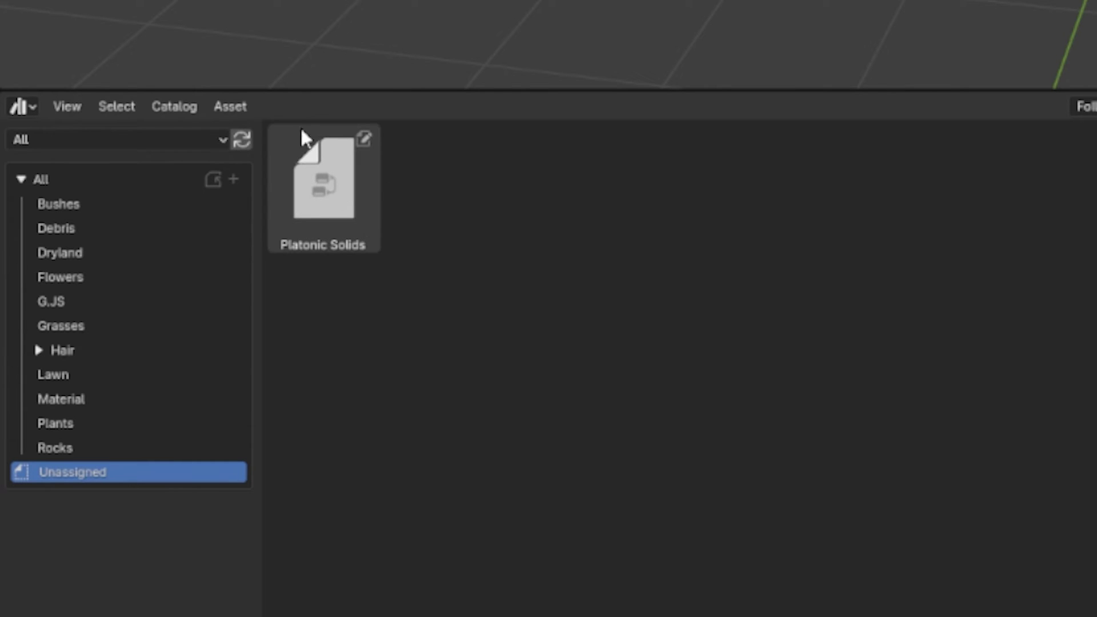
{"action": "left_click", "coordinate": [88, 308]}
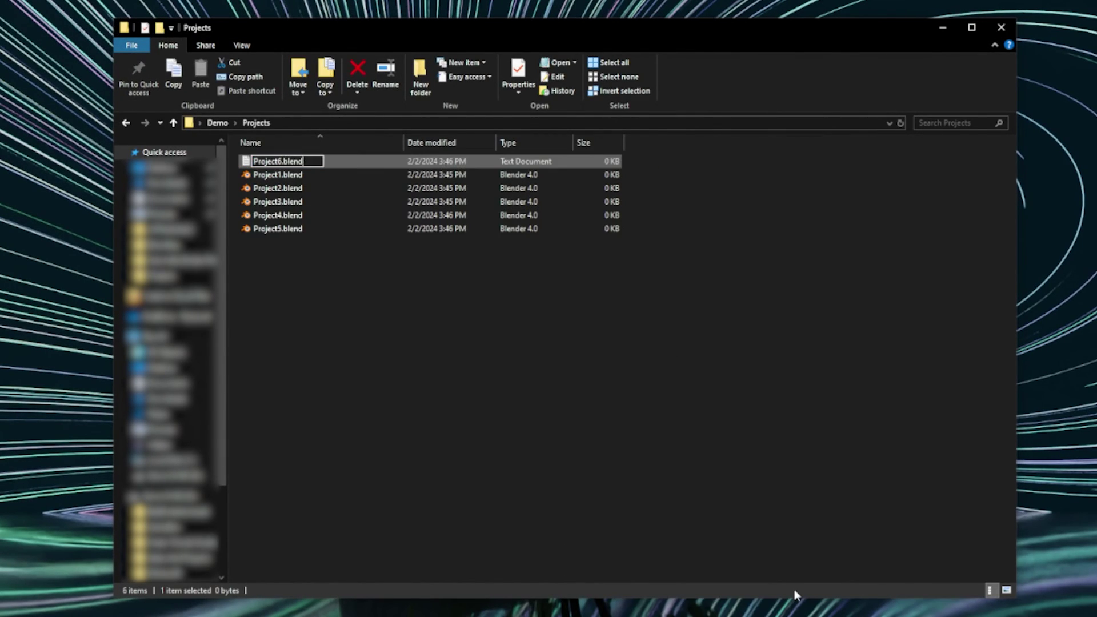
Name the new text document Project6.blend in File Explorer's Demo Projects folder
{"action": "key", "text": "Return"}
{"action": "key", "text": "Escape"}
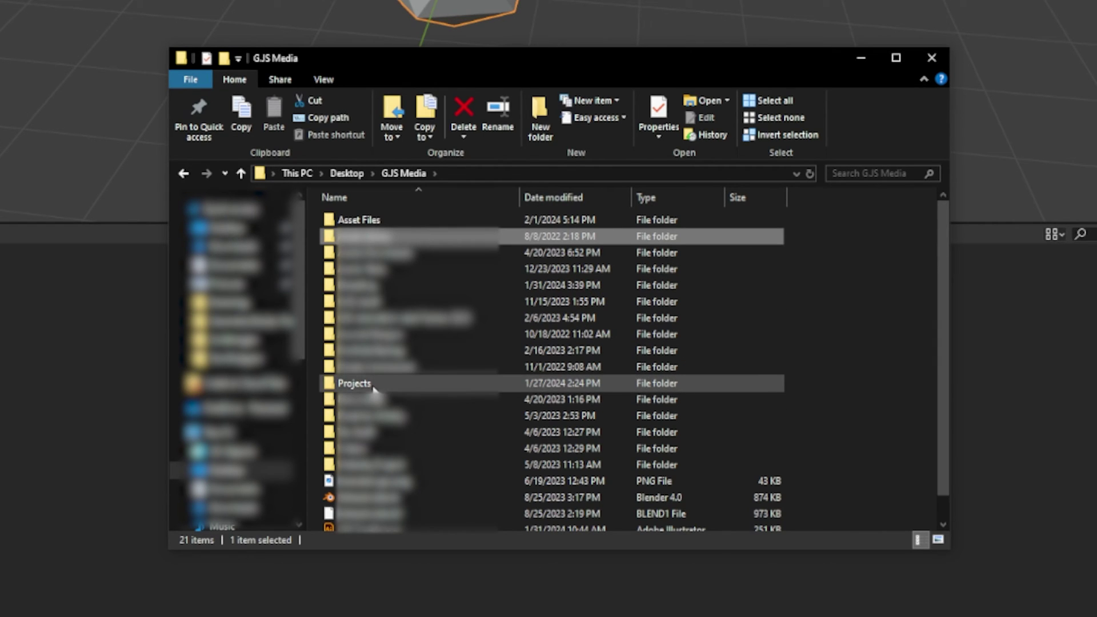
Select the Projects folder in GJS Media, and open the Asset Files folder beside it
{"action": "left_click", "coordinate": [366, 387]}
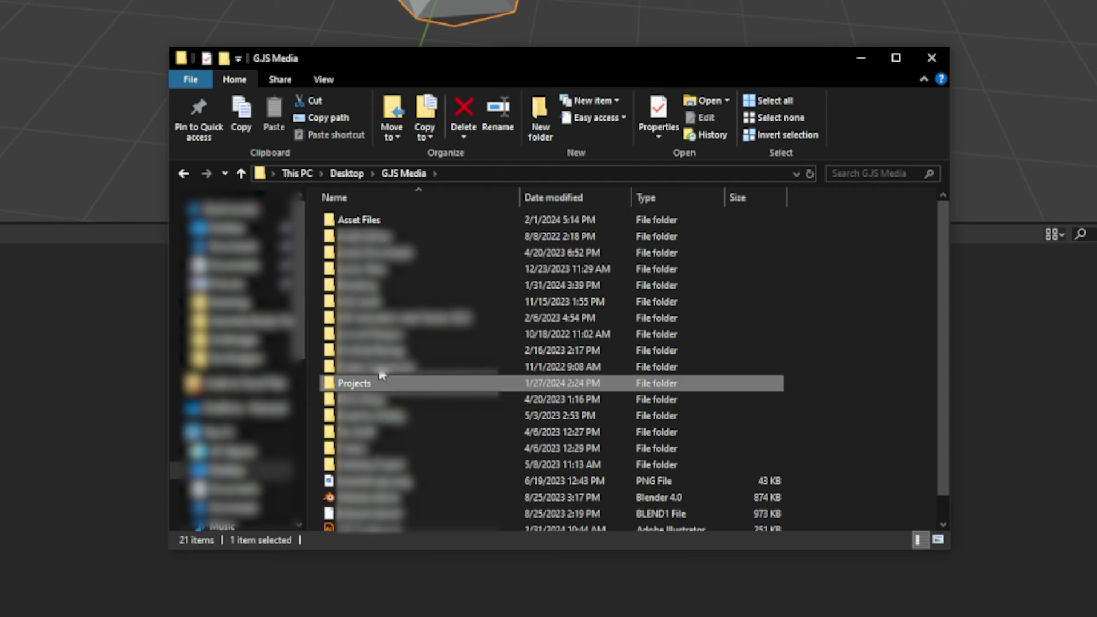
{"action": "left_click", "coordinate": [393, 221]}
{"action": "double_click", "coordinate": [393, 221]}
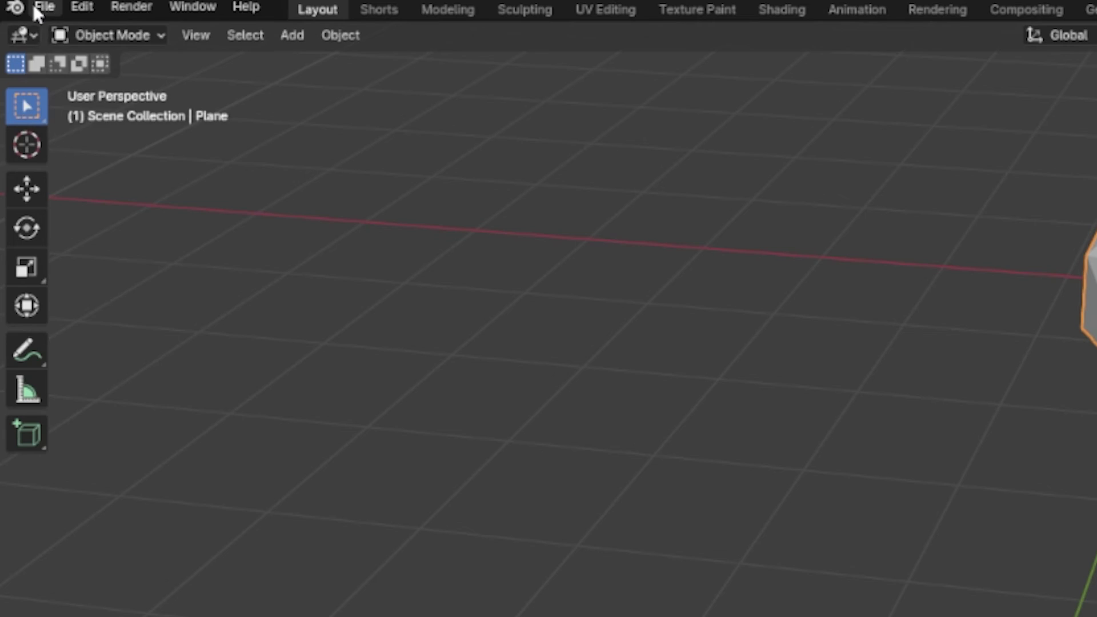
Open Blender's File Paths preferences and examine the paths of the User Library, plant_library_for_b3.3+ and Asset Files asset libraries
{"action": "left_click", "coordinate": [35, 4]}
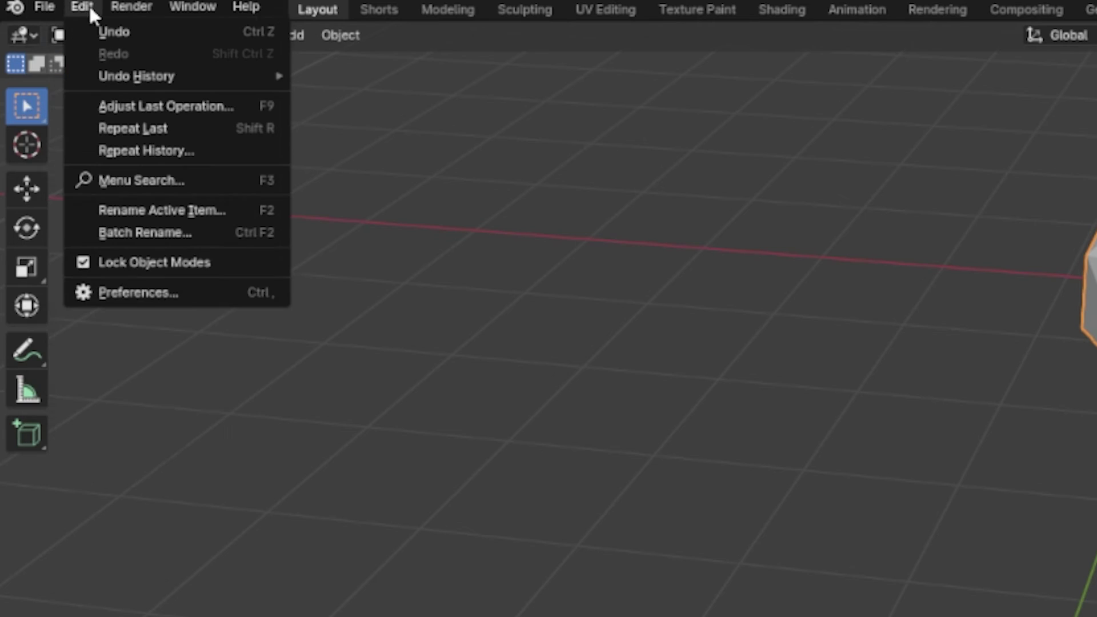
{"action": "left_click", "coordinate": [147, 294]}
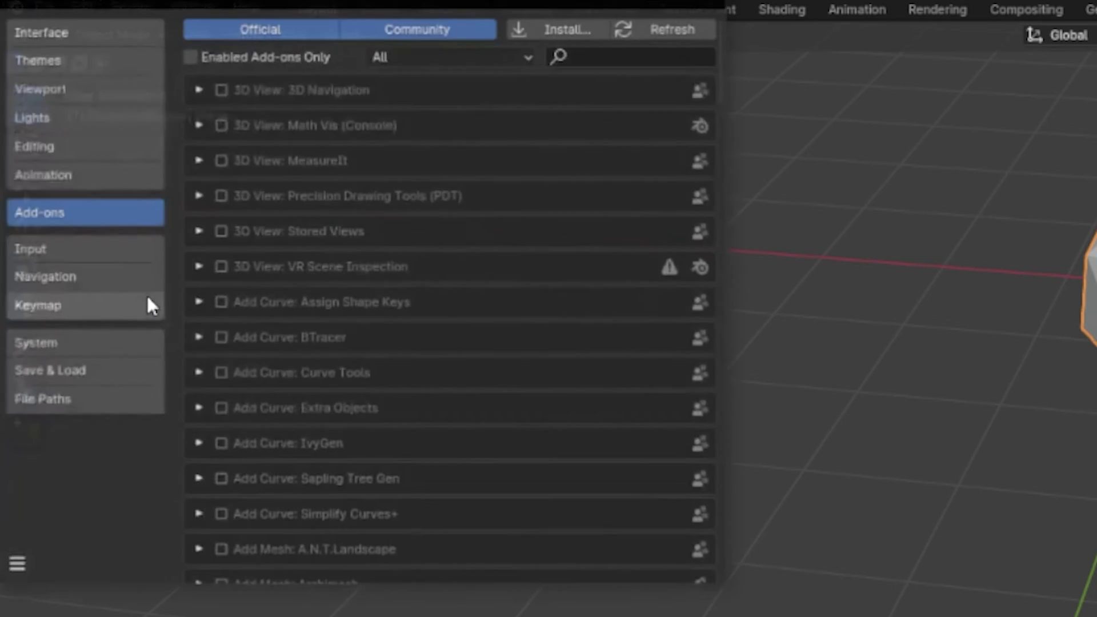
{"action": "left_click", "coordinate": [54, 422]}
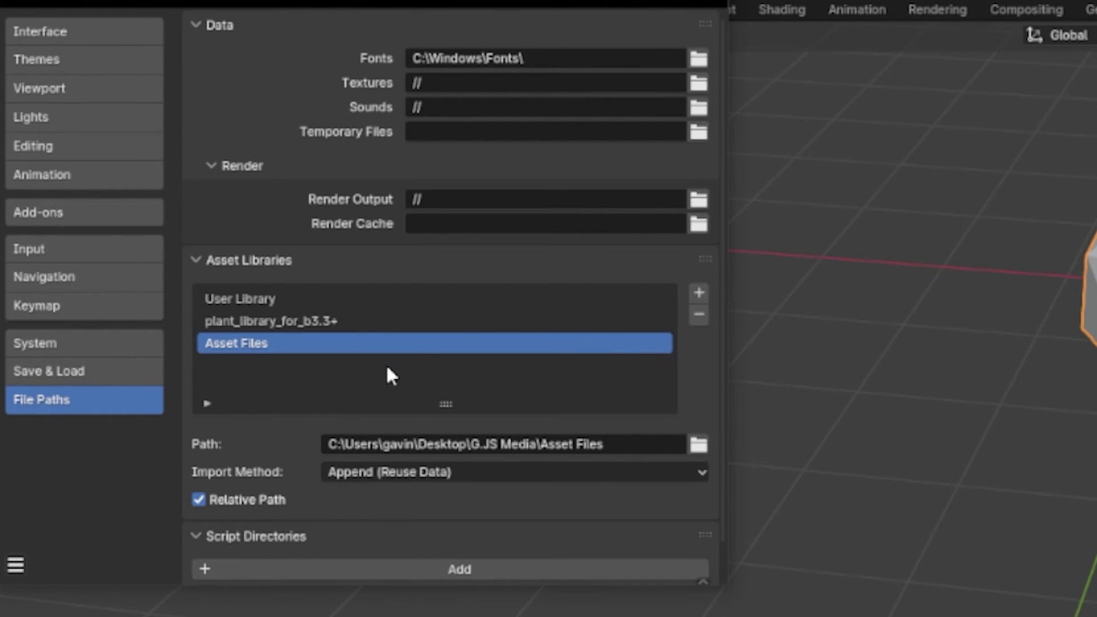
{"action": "left_click", "coordinate": [254, 300]}
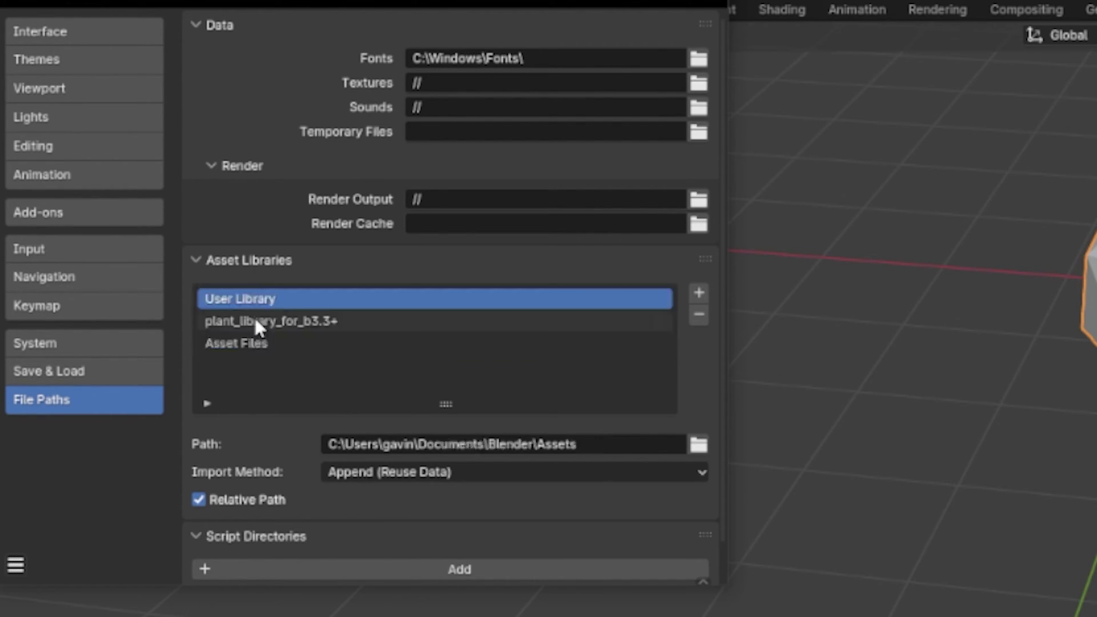
{"action": "left_click", "coordinate": [271, 321]}
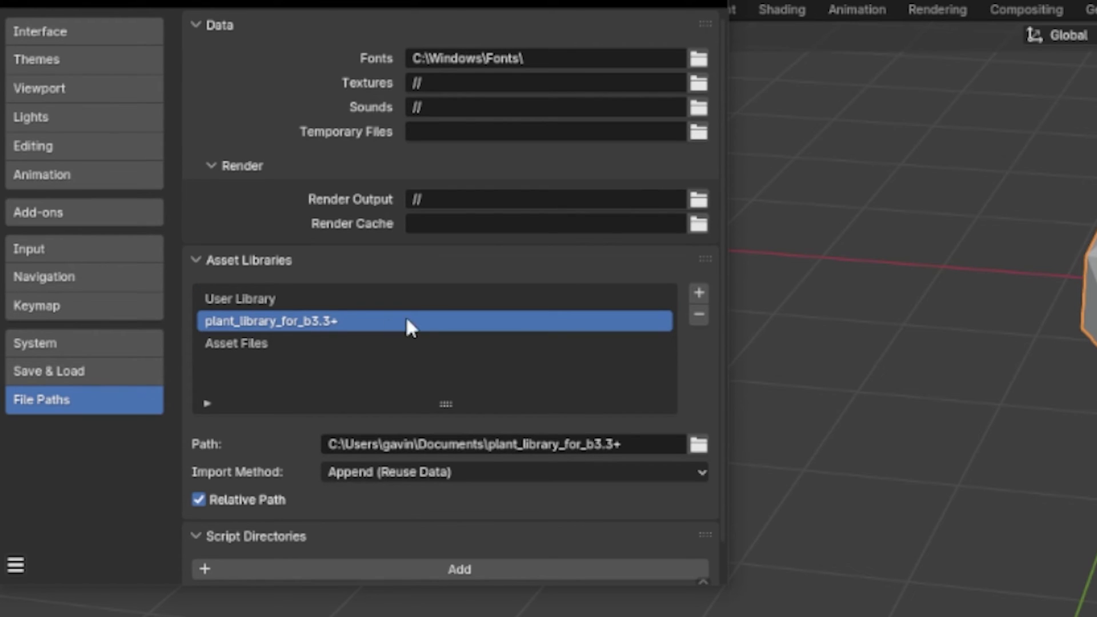
{"action": "left_click", "coordinate": [223, 345]}
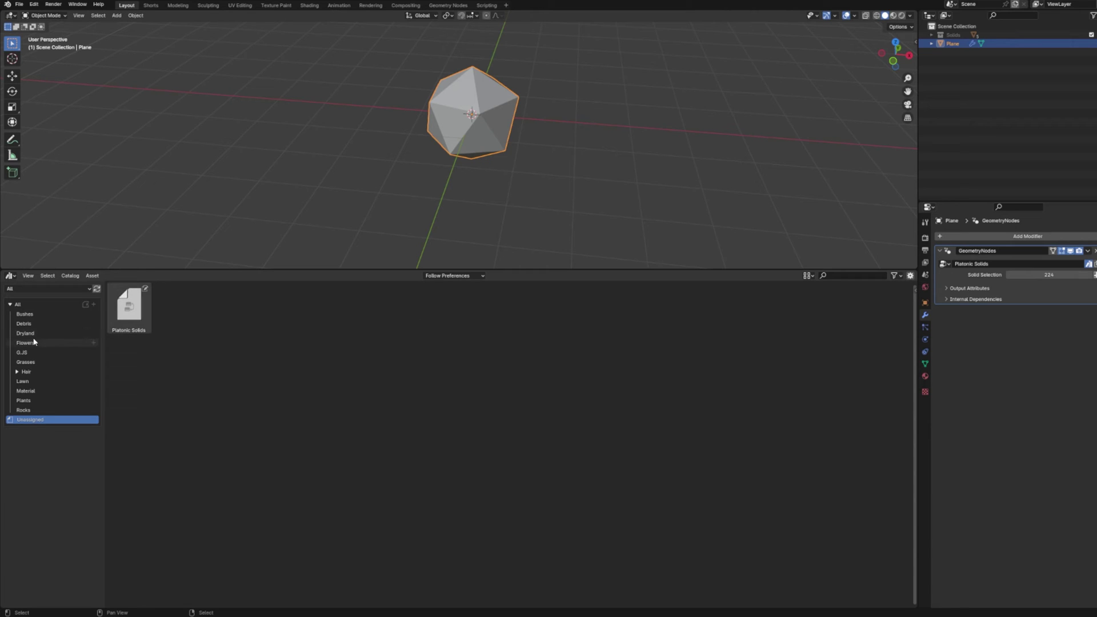
Show the assets of the G.JS catalog in the Asset Browser
{"action": "left_click", "coordinate": [24, 353]}
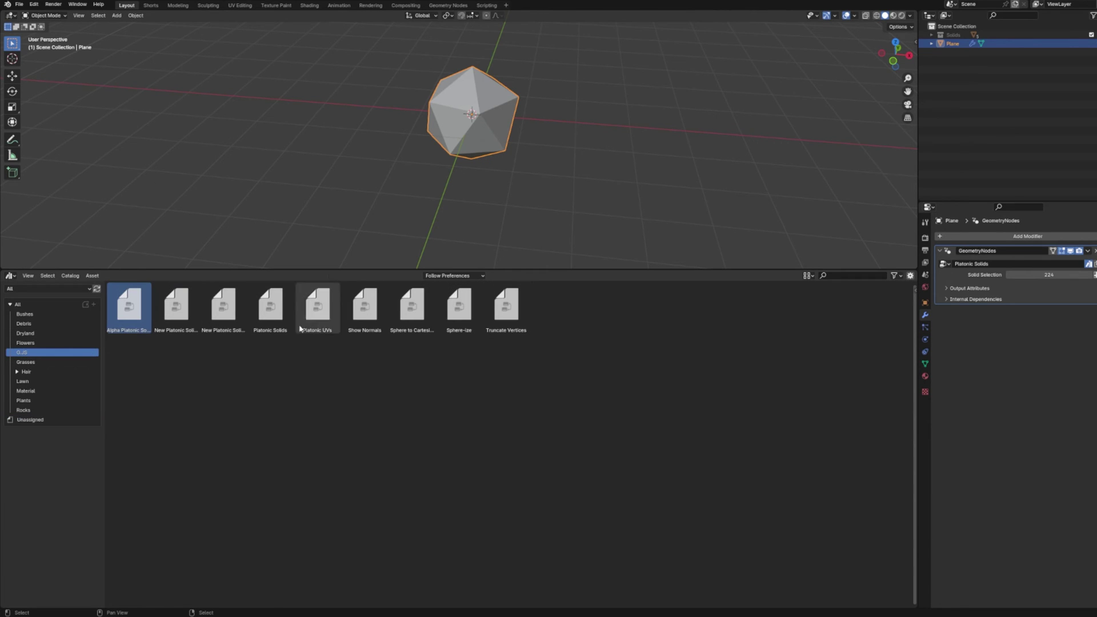
Show the Flowers catalog and place the GS PaperWhite and GS Red poppy 01 assets in the scene
{"action": "left_click", "coordinate": [37, 344]}
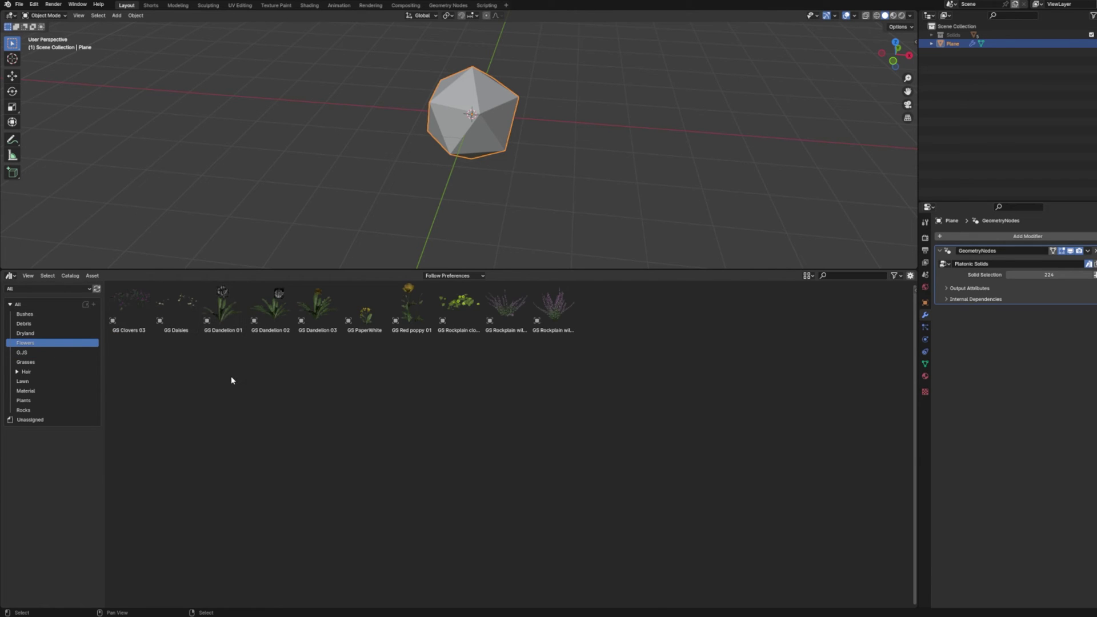
{"action": "left_click", "coordinate": [363, 314]}
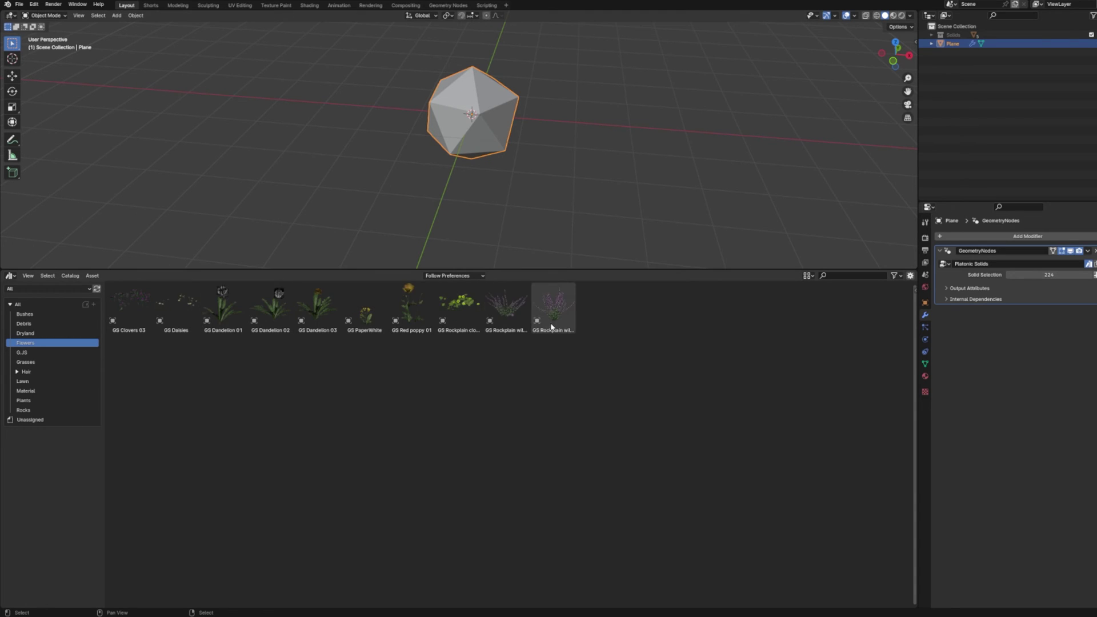
{"action": "left_click", "coordinate": [506, 305]}
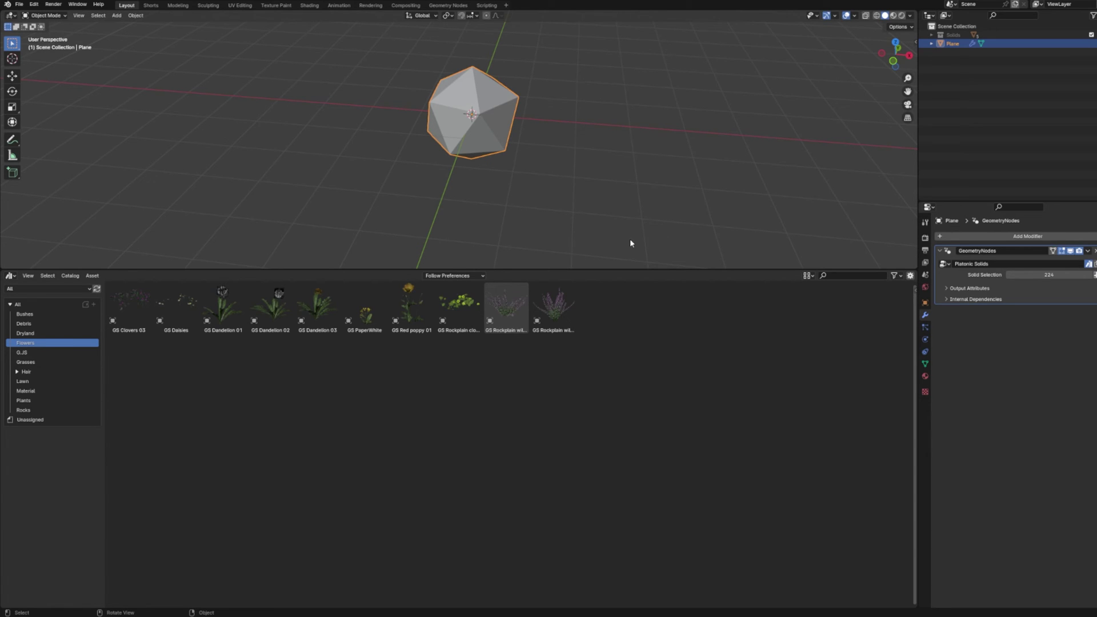
{"action": "left_click_drag", "start_coordinate": [369, 307], "coordinate": [354, 201]}
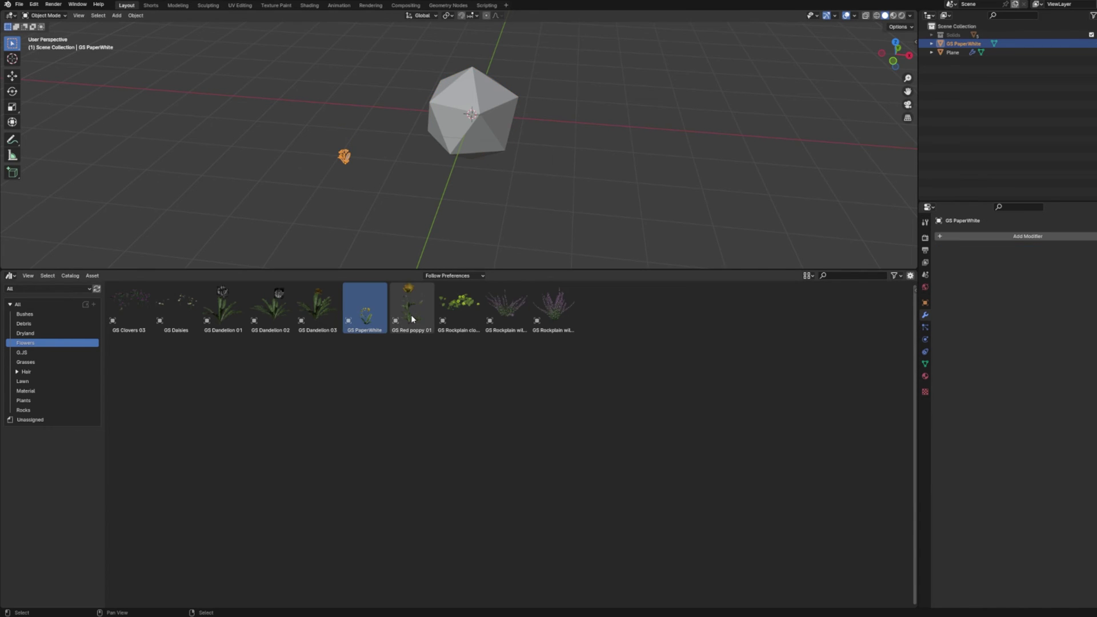
{"action": "left_click_drag", "start_coordinate": [410, 315], "coordinate": [576, 171]}
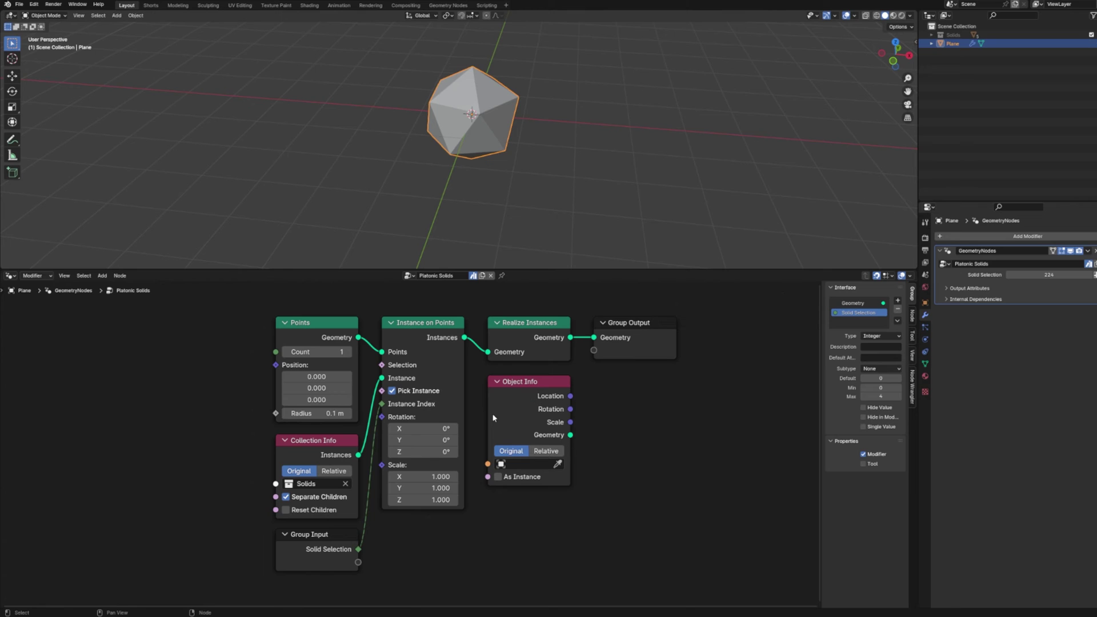
Enable As Instance on the tetrahedron's Object Info node in the Platonic Solids node tree
{"action": "left_click", "coordinate": [528, 413]}
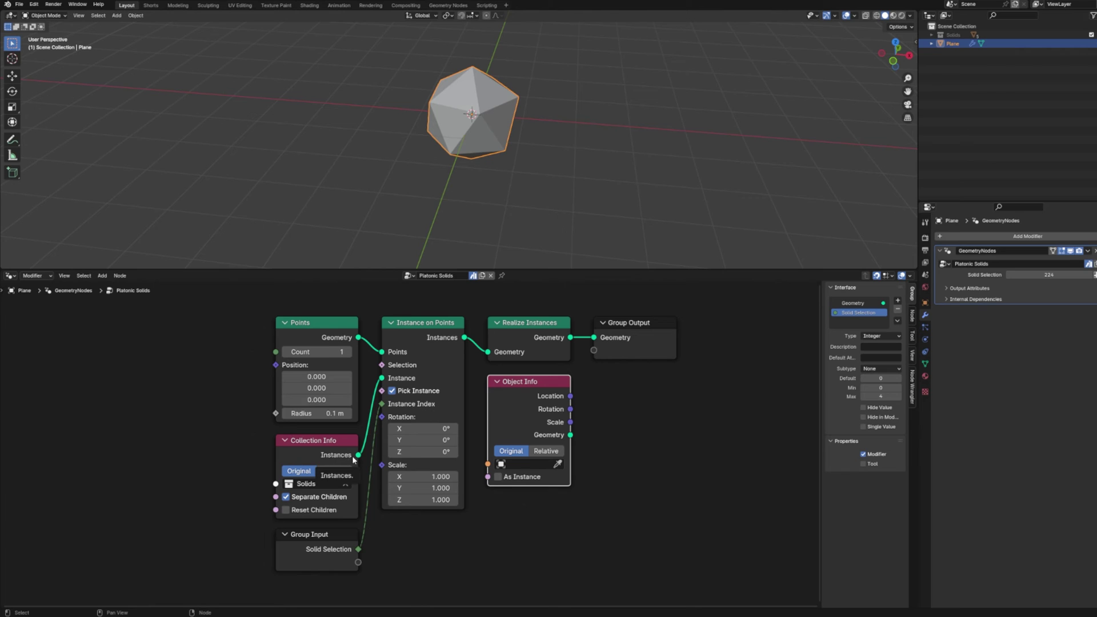
{"action": "middle_click_drag", "start_coordinate": [641, 425], "coordinate": [539, 402]}
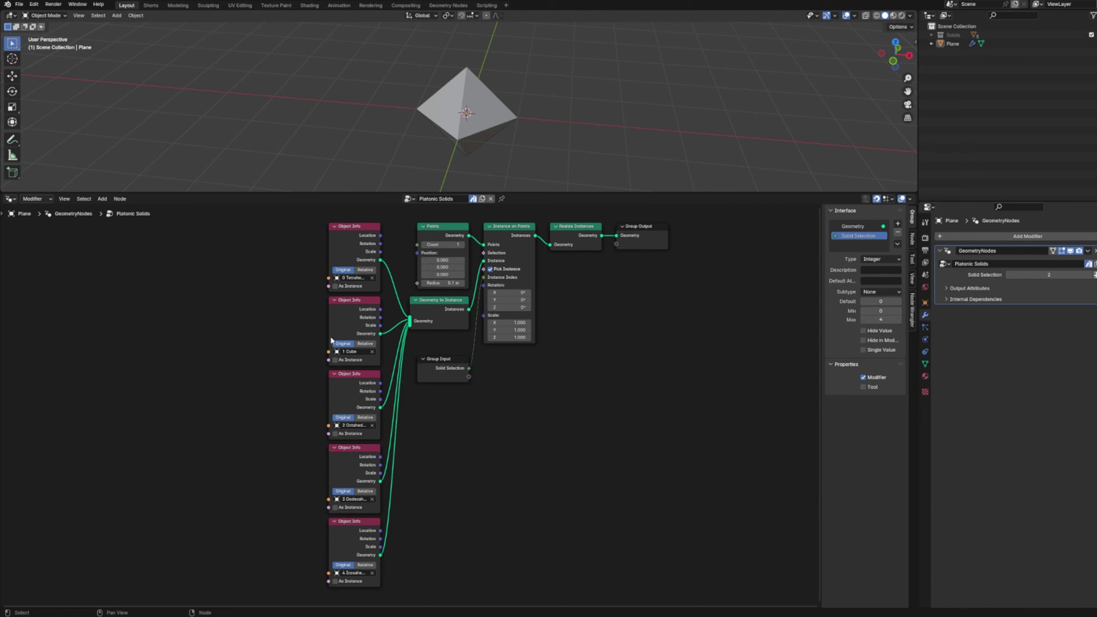
{"action": "left_click", "coordinate": [340, 238]}
{"action": "left_click", "coordinate": [243, 317]}
{"action": "left_click", "coordinate": [429, 316]}
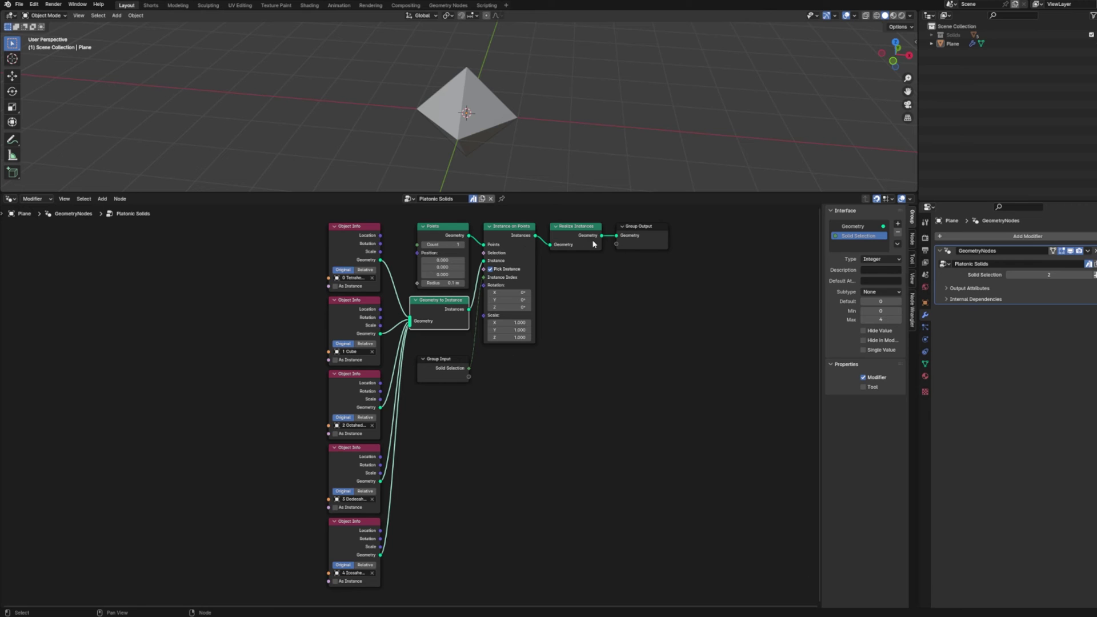
{"action": "left_click", "coordinate": [335, 285]}
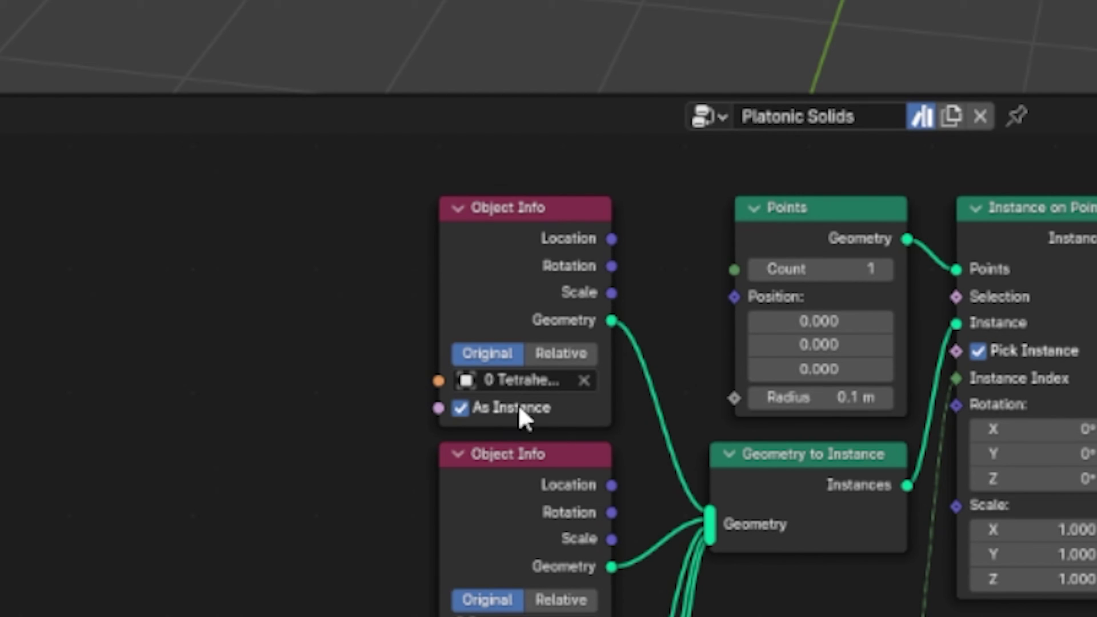
{"action": "left_click", "coordinate": [502, 254]}
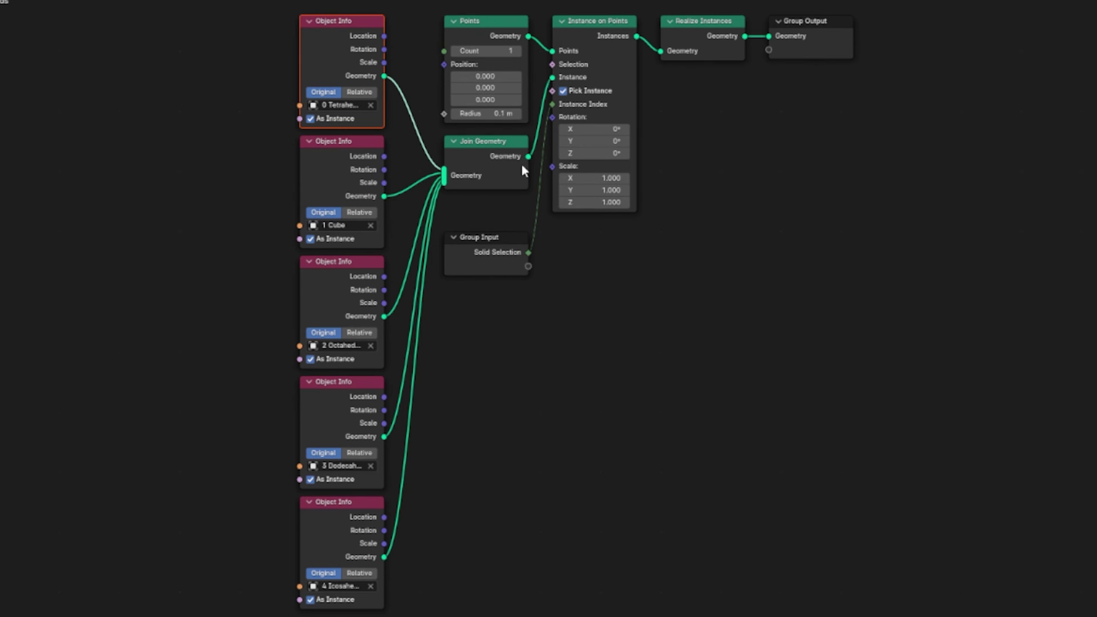
Turn off As Instance on the tetrahedron, cube and octahedron Object Info nodes, and undo the change
{"action": "left_click", "coordinate": [590, 36]}
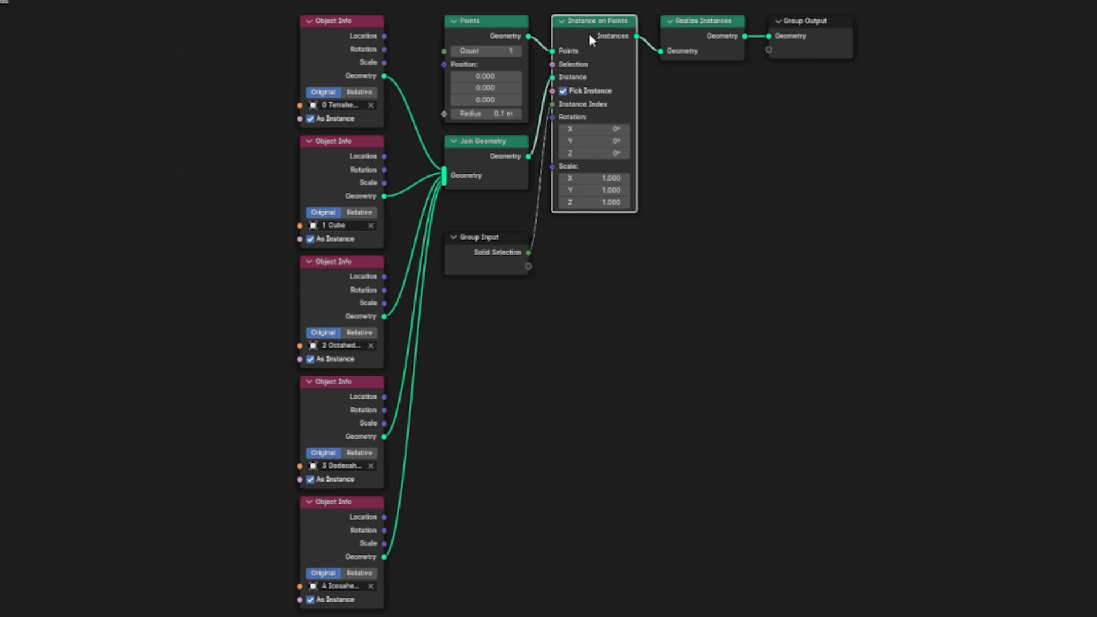
{"action": "left_click", "coordinate": [325, 118]}
{"action": "left_click", "coordinate": [334, 239]}
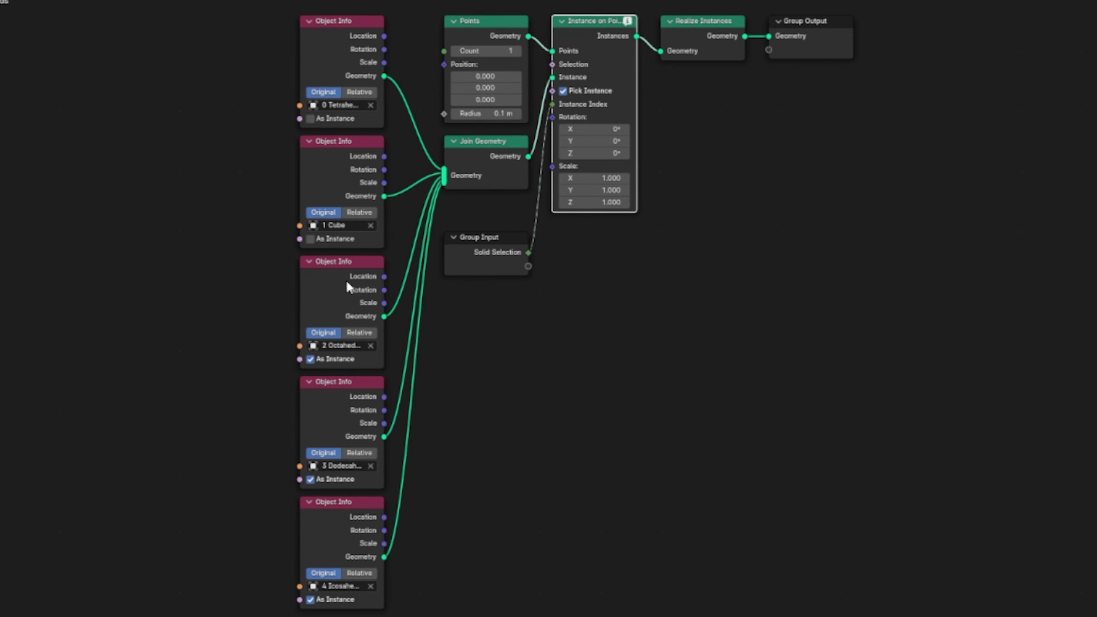
{"action": "left_click", "coordinate": [337, 359]}
{"action": "mouse_move", "coordinate": [627, 23]}
{"action": "key", "text": "ctrl+z"}
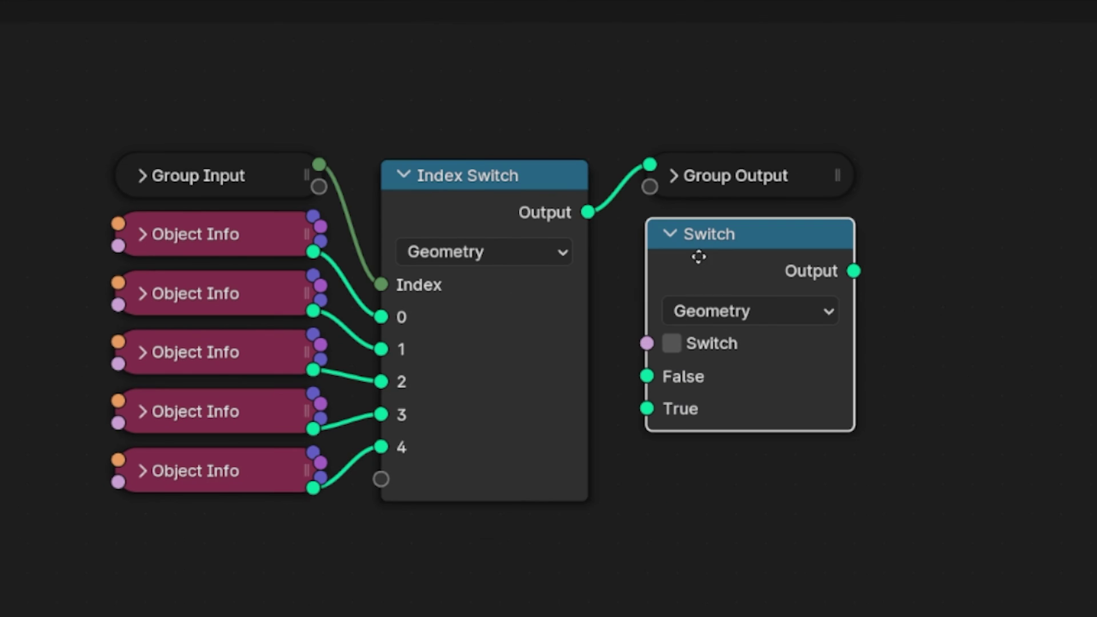
Place a Switch node below the Group Output in the Alpha Platonic Solids tree and examine its available input types
{"action": "left_click", "coordinate": [795, 250]}
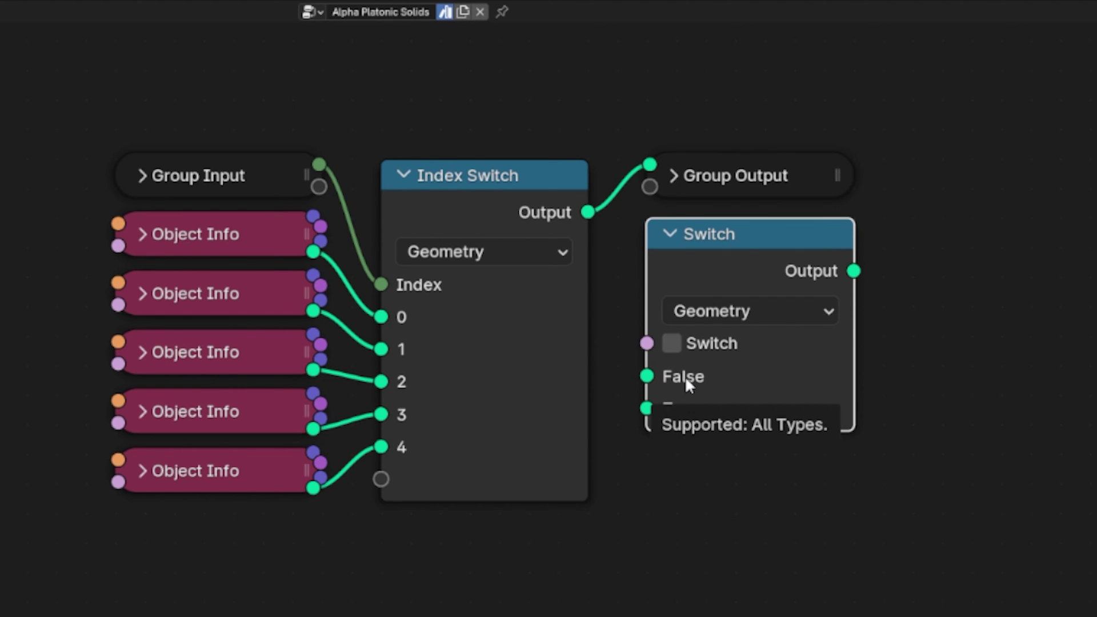
{"action": "left_click", "coordinate": [730, 311]}
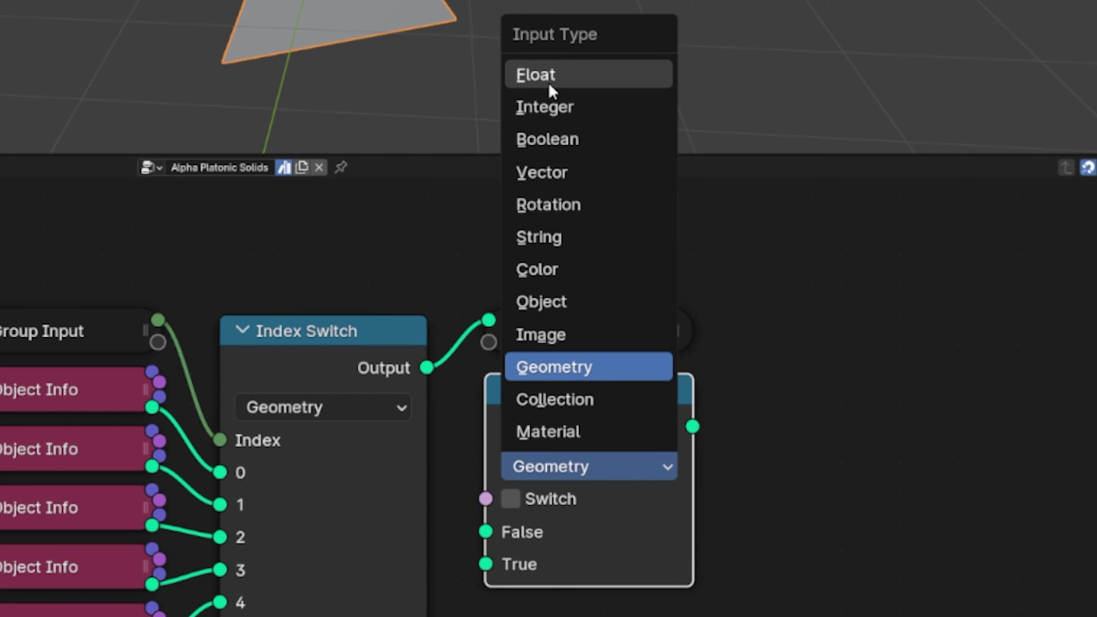
{"action": "left_click", "coordinate": [566, 465]}
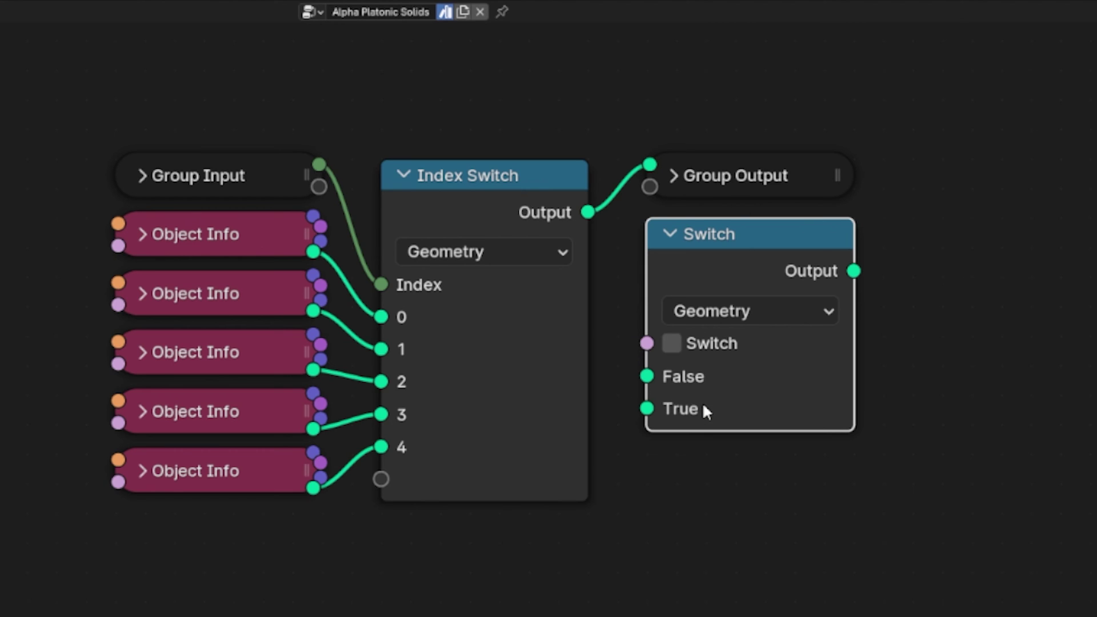
{"action": "mouse_move", "coordinate": [702, 402]}
{"action": "mouse_move", "coordinate": [742, 388]}
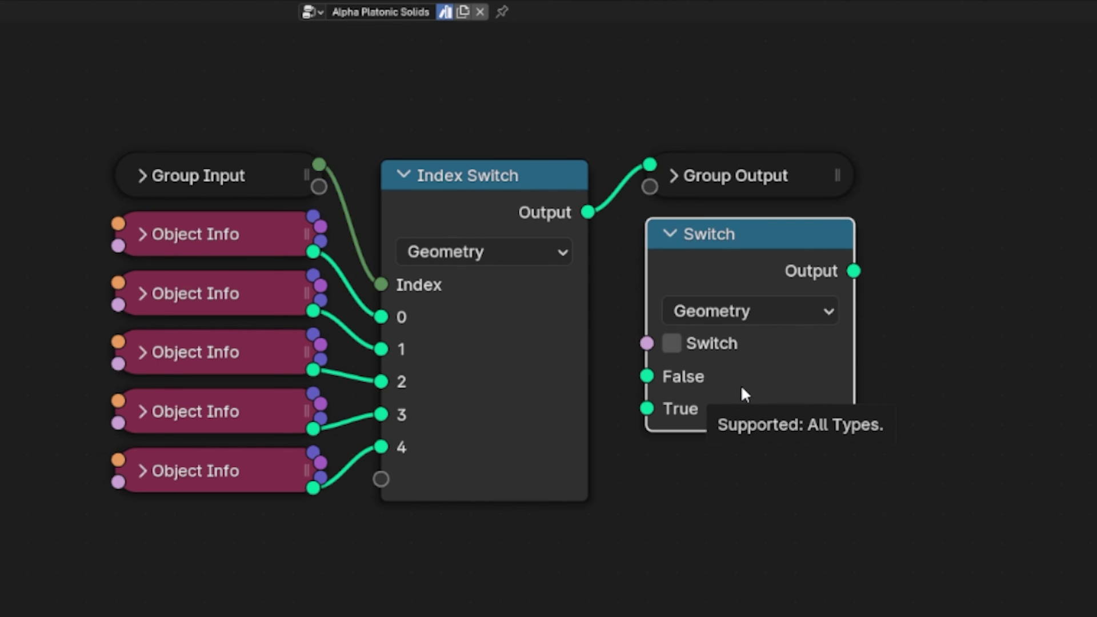
Expand the first Object Info node to examine its outputs and assigned object, and collapse it again
{"action": "left_click", "coordinate": [581, 361]}
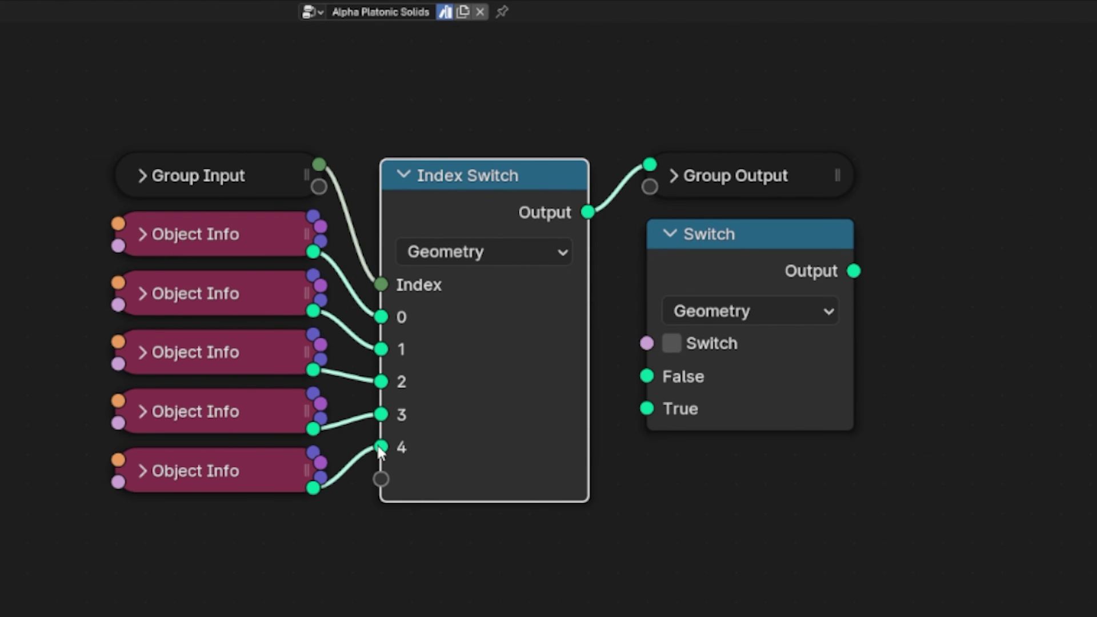
{"action": "left_click", "coordinate": [163, 247]}
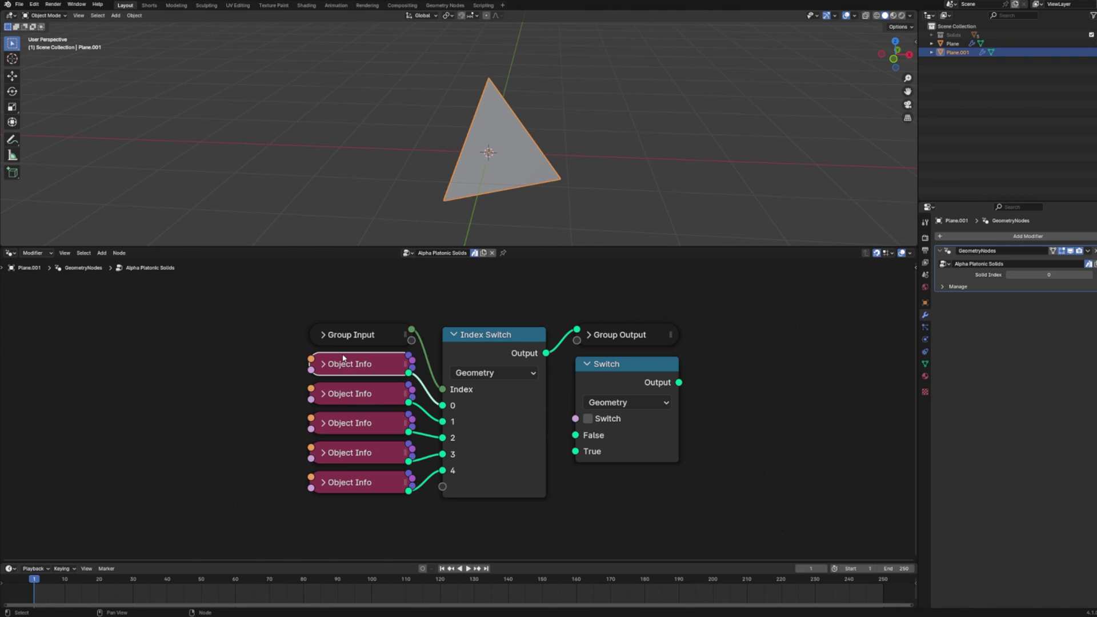
{"action": "left_click", "coordinate": [322, 363]}
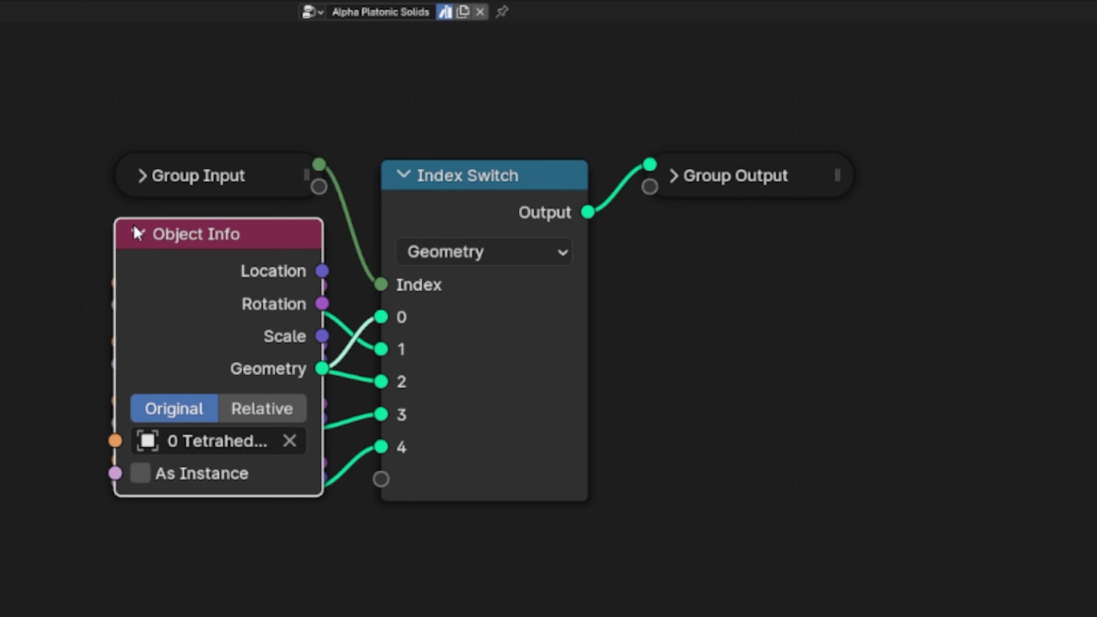
{"action": "left_click", "coordinate": [135, 230]}
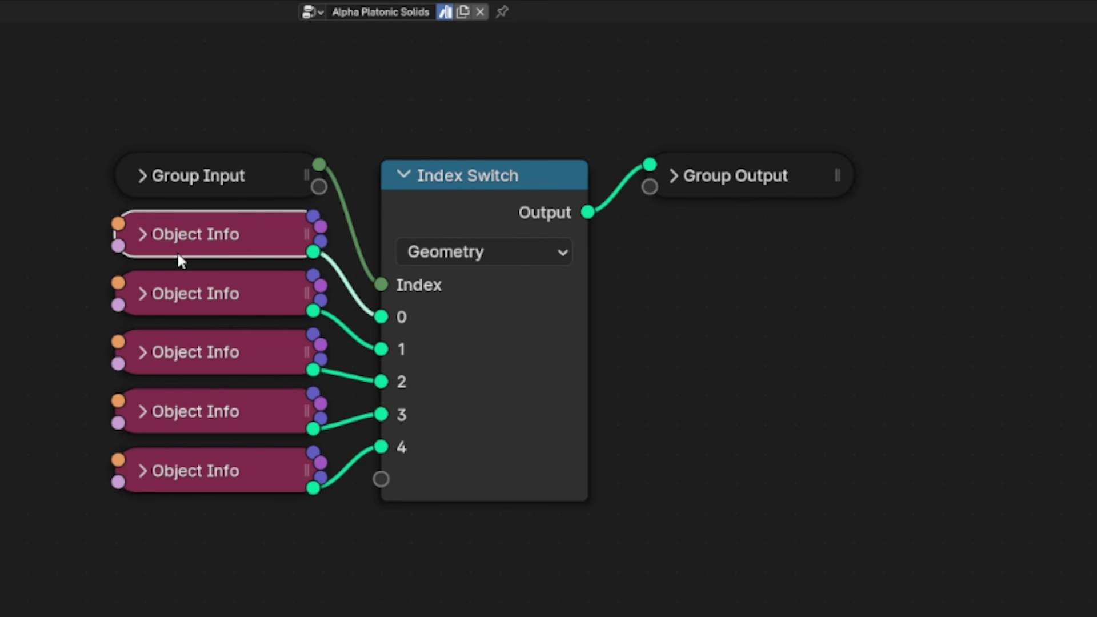
{"action": "key", "text": "h"}
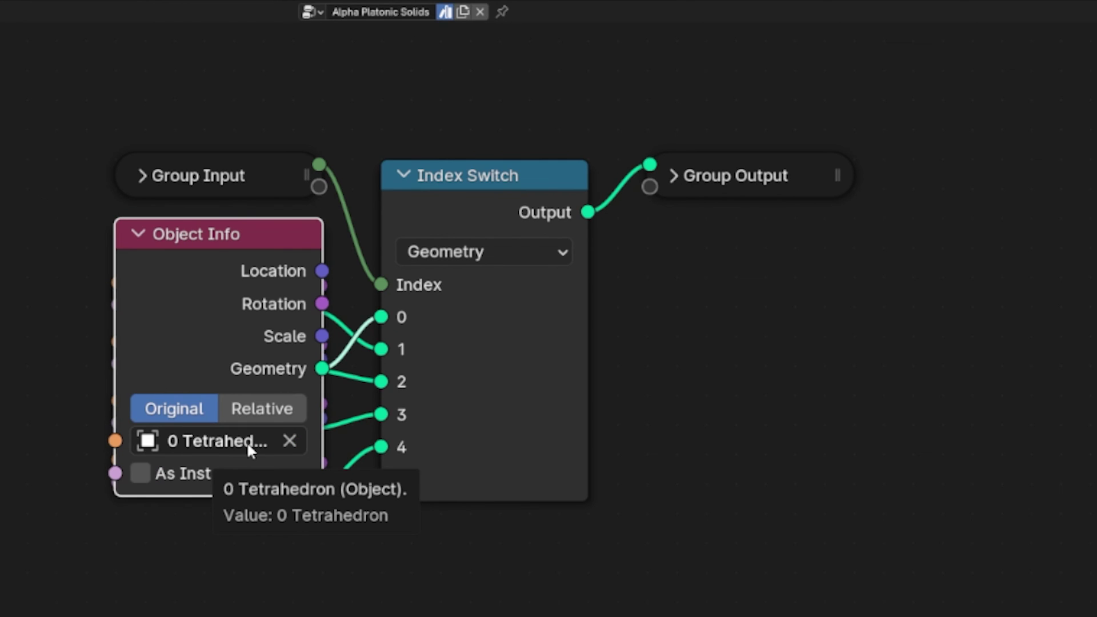
{"action": "left_click", "coordinate": [137, 232]}
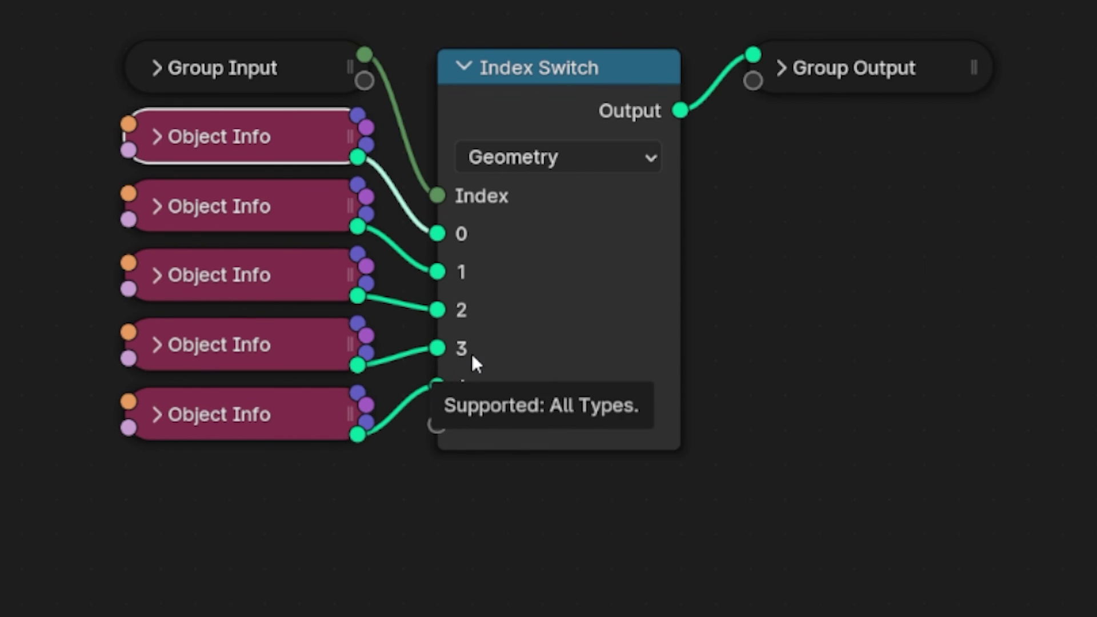
{"action": "left_click", "coordinate": [169, 137]}
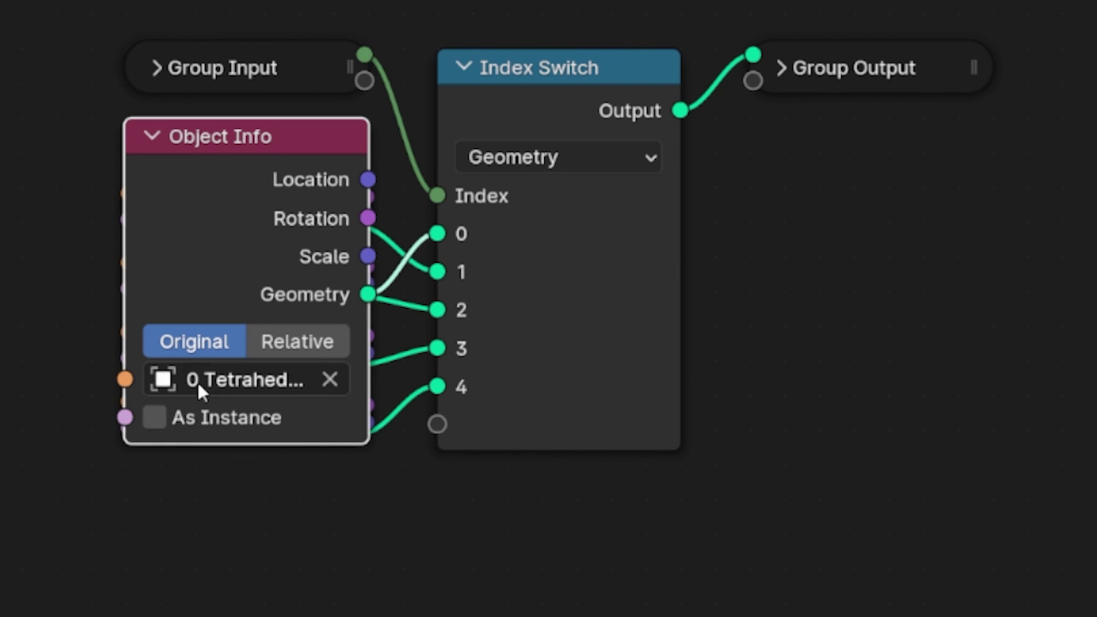
{"action": "left_click", "coordinate": [154, 137]}
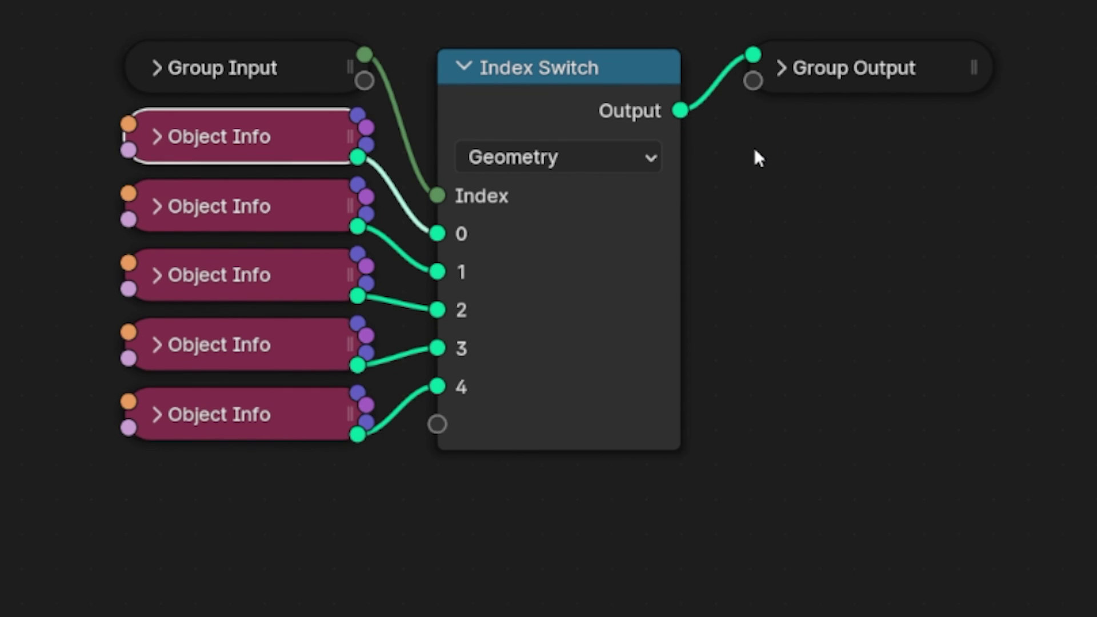
Replace the Index Switch with a new one, wiring the five Object Info geometries into inputs 0 to 4 and the Group Input into Index
{"action": "left_click", "coordinate": [540, 126]}
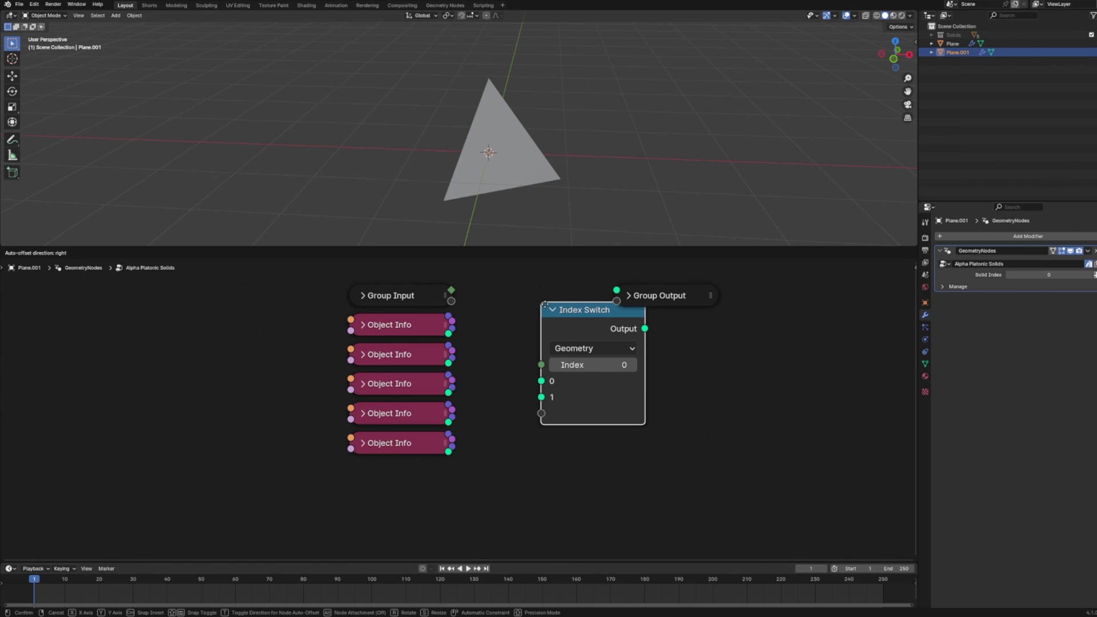
{"action": "left_click_drag", "start_coordinate": [544, 304], "coordinate": [486, 283]}
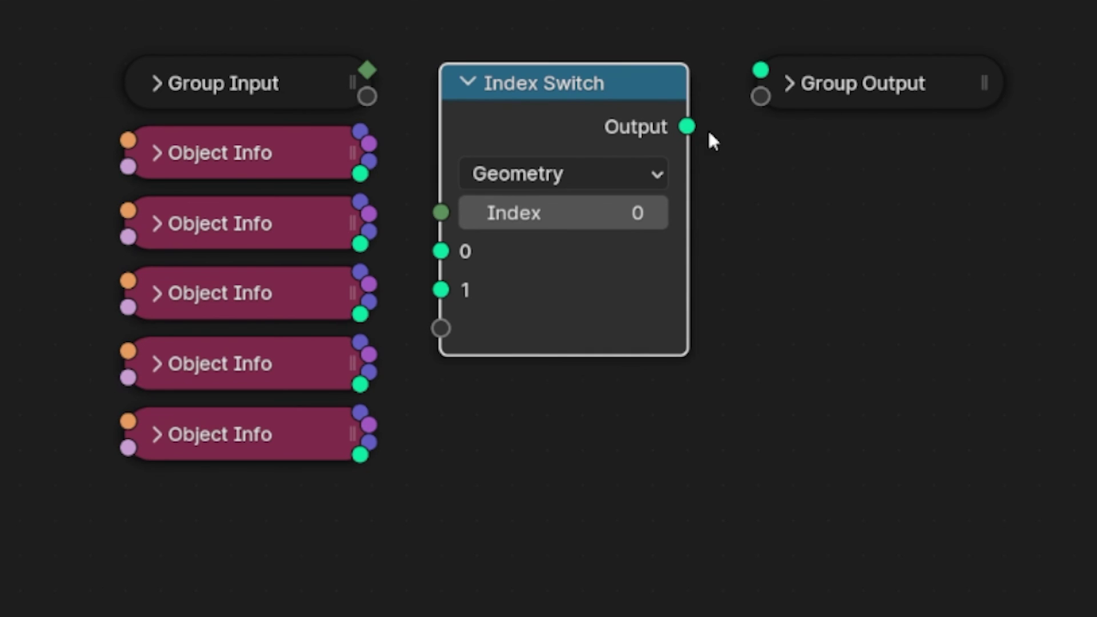
{"action": "left_click_drag", "start_coordinate": [360, 173], "coordinate": [381, 201]}
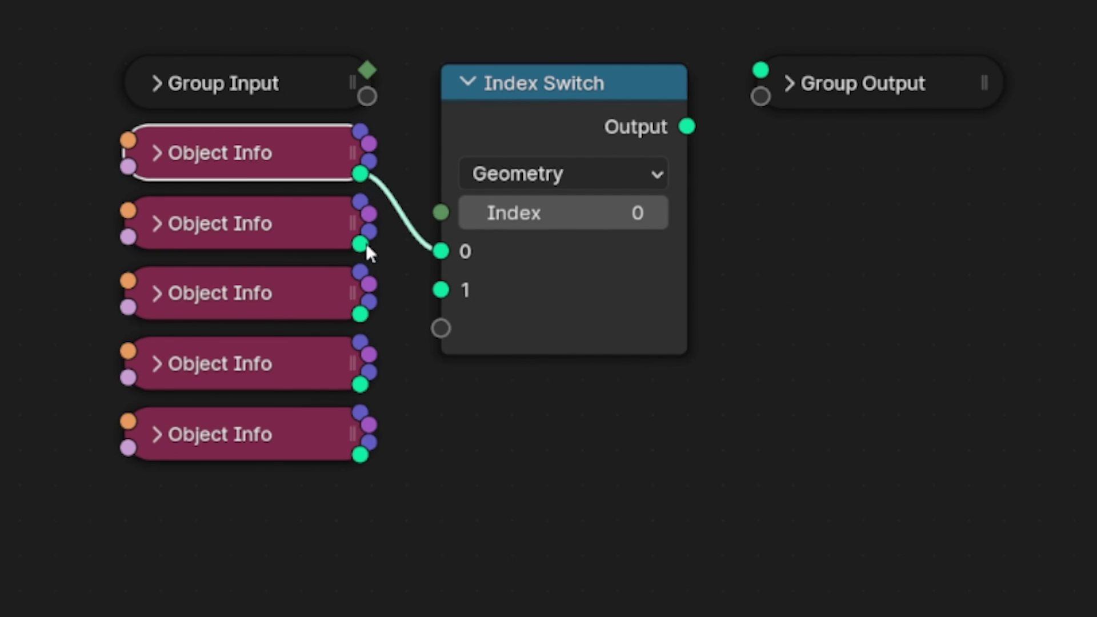
{"action": "left_click_drag", "start_coordinate": [361, 244], "coordinate": [455, 295]}
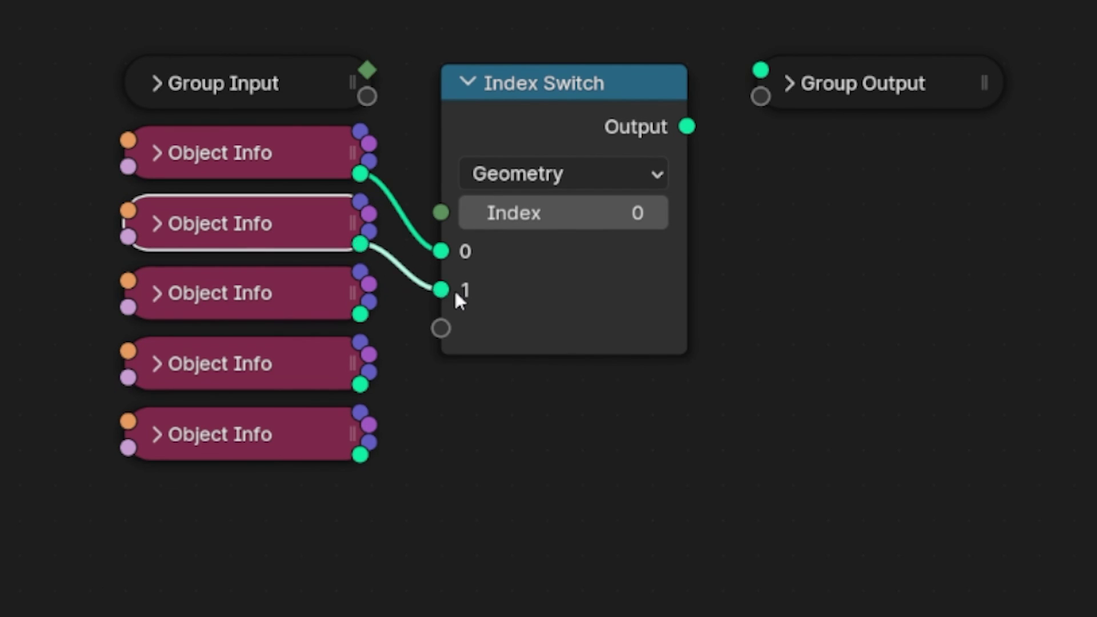
{"action": "left_click_drag", "start_coordinate": [360, 314], "coordinate": [444, 332]}
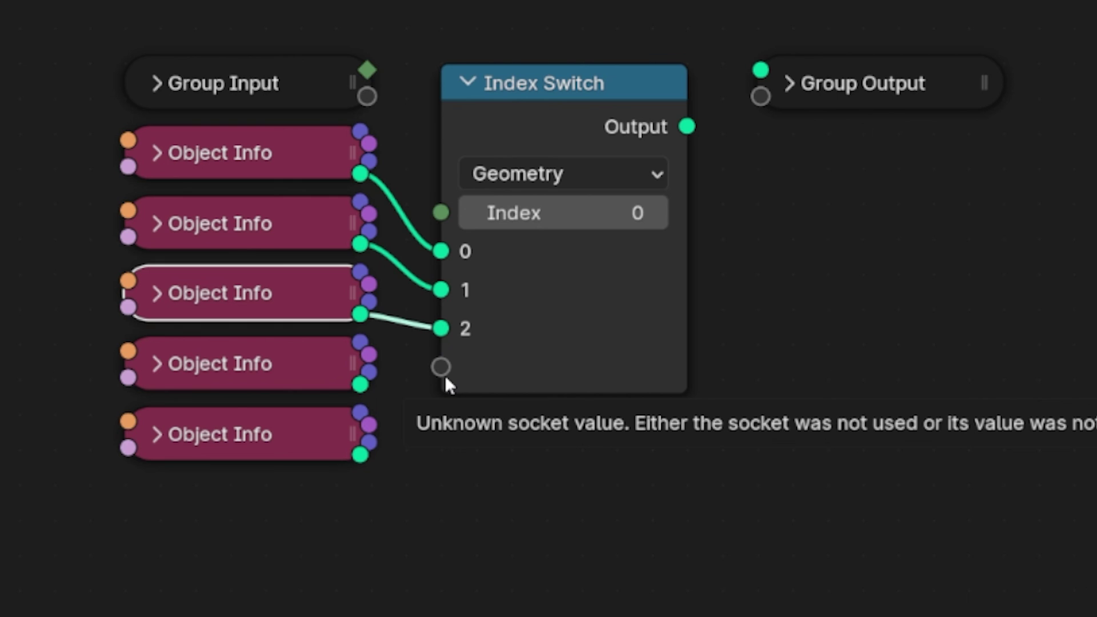
{"action": "left_click_drag", "start_coordinate": [360, 384], "coordinate": [439, 370]}
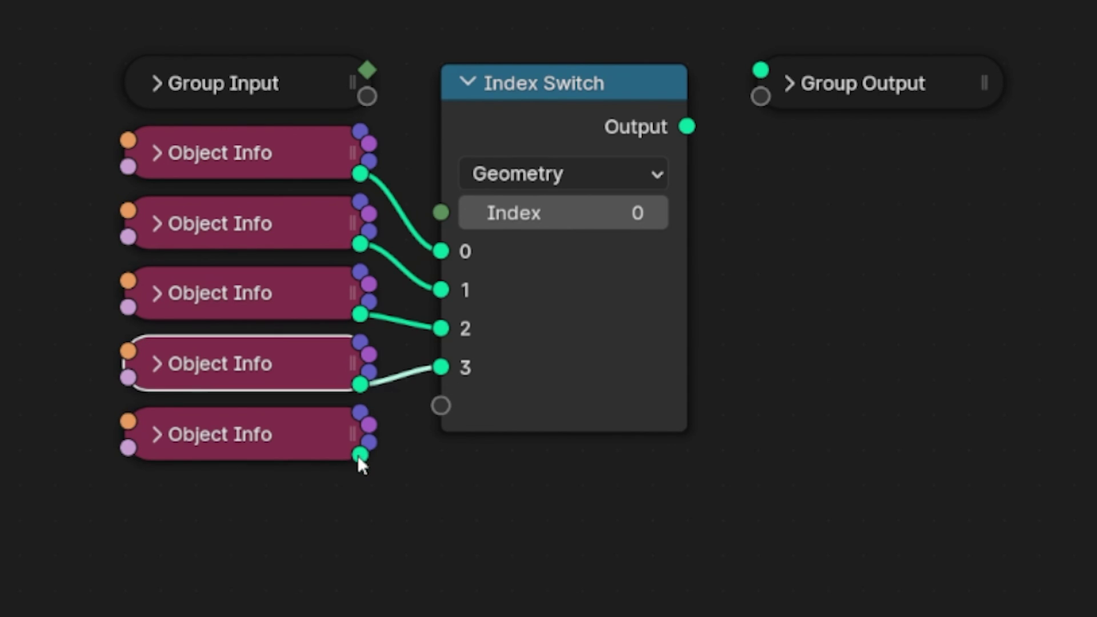
{"action": "left_click_drag", "start_coordinate": [360, 455], "coordinate": [445, 425]}
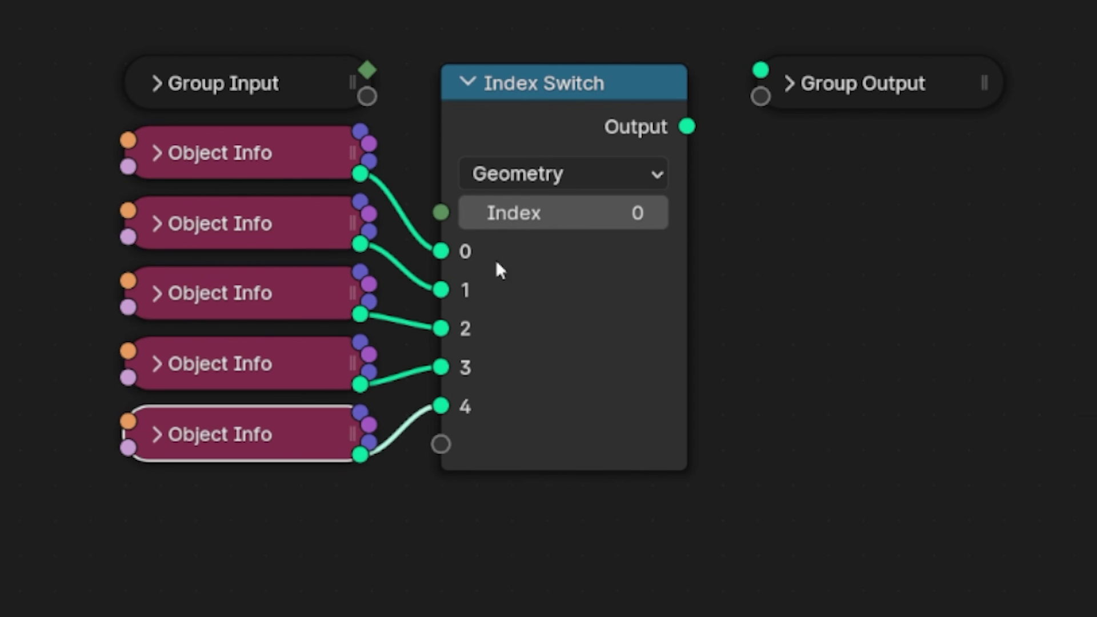
{"action": "left_click_drag", "start_coordinate": [369, 68], "coordinate": [437, 226]}
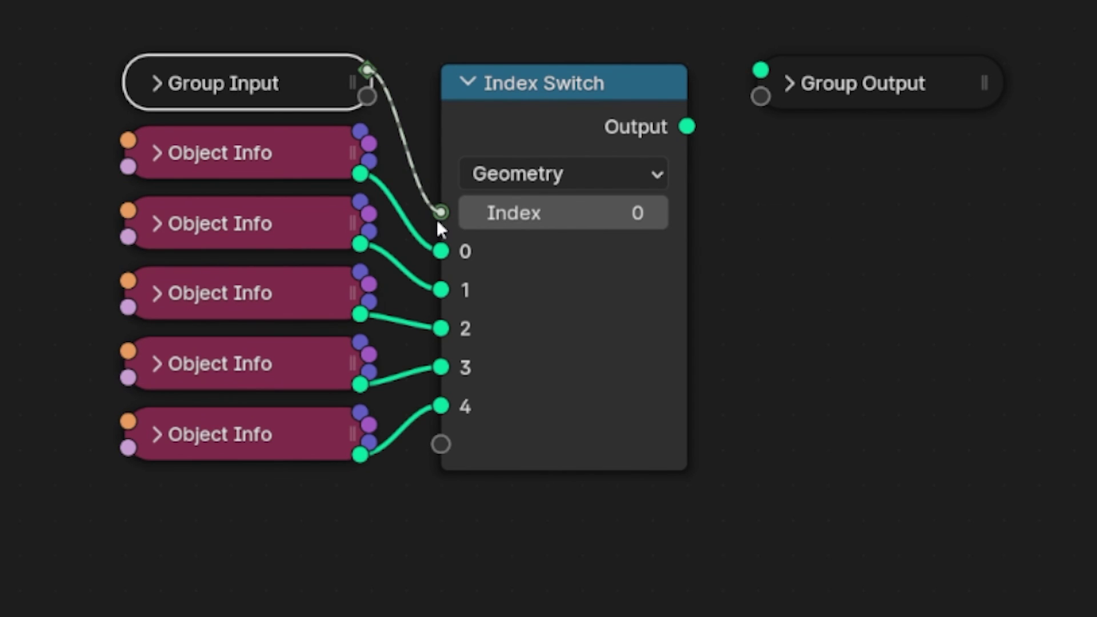
{"action": "left_click_drag", "start_coordinate": [440, 229], "coordinate": [440, 228]}
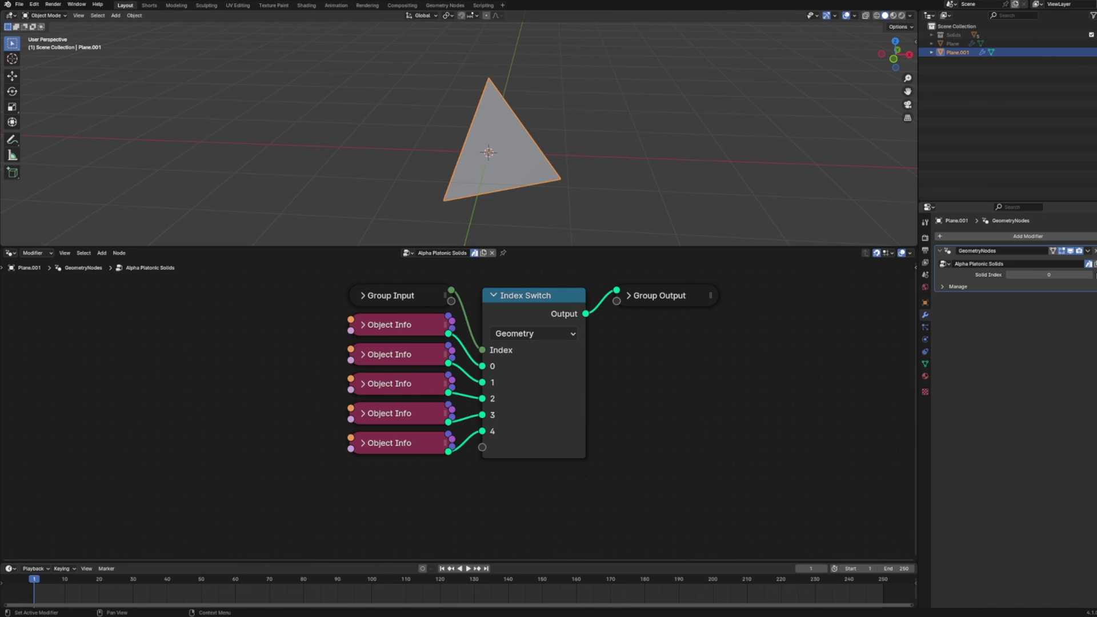
Set the Solid Index of Plane.001's Alpha Platonic Solids modifier to 4
{"action": "left_click", "coordinate": [1090, 275]}
{"action": "left_click", "coordinate": [1090, 275]}
{"action": "left_click", "coordinate": [1089, 275]}
{"action": "left_click", "coordinate": [1090, 275]}
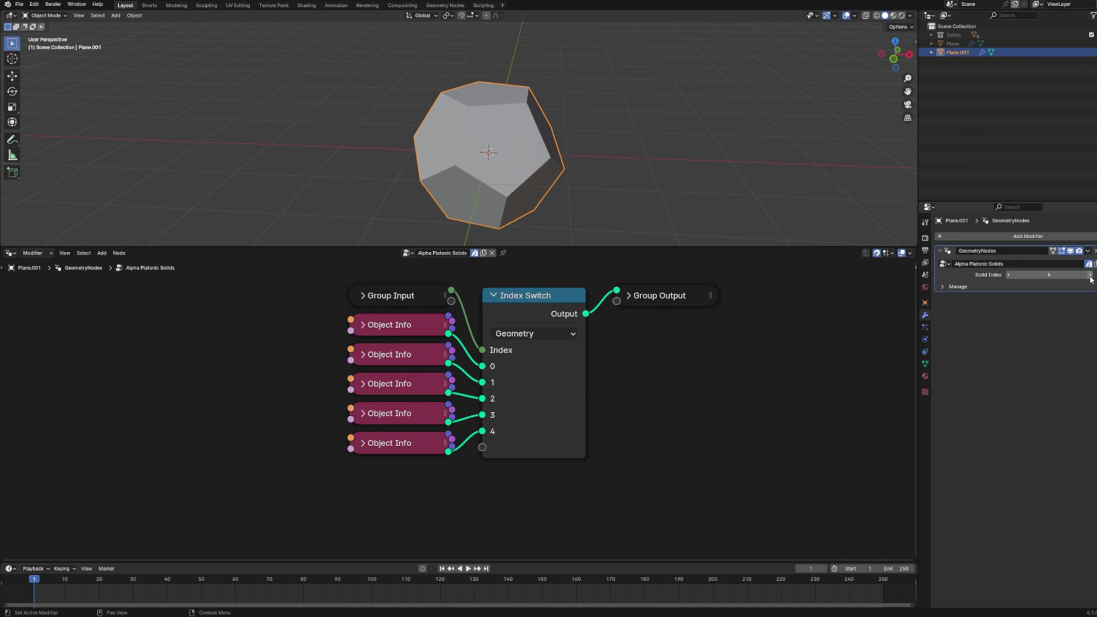
Step the Solid Index of Plane.001's Alpha Platonic Solids modifier down to 0 and back up to 4, checking each solid in the viewport
{"action": "left_click", "coordinate": [1008, 275]}
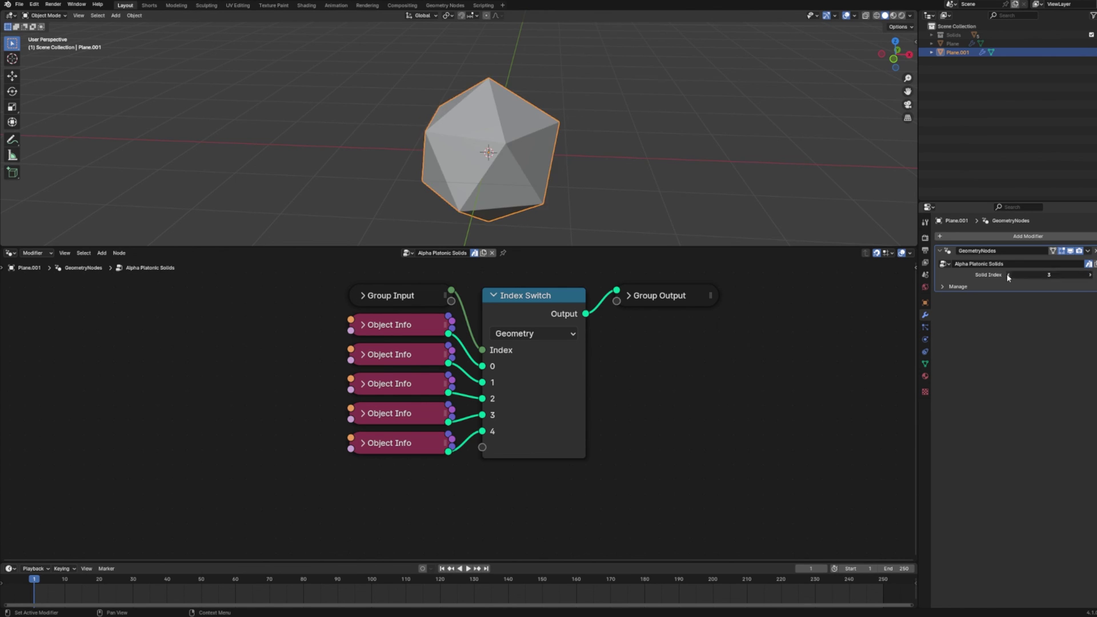
{"action": "left_click", "coordinate": [1008, 275]}
{"action": "left_click", "coordinate": [1008, 275]}
{"action": "left_click", "coordinate": [1008, 275]}
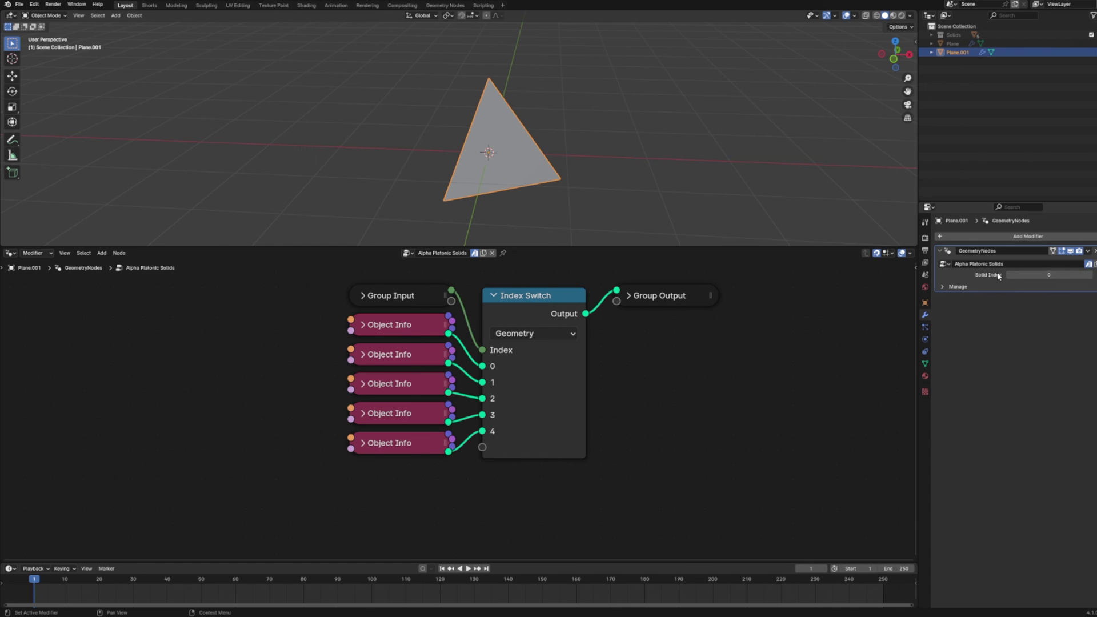
{"action": "left_click", "coordinate": [1089, 275]}
{"action": "left_click", "coordinate": [1090, 275]}
{"action": "left_click", "coordinate": [1090, 275]}
{"action": "left_click", "coordinate": [1090, 275]}
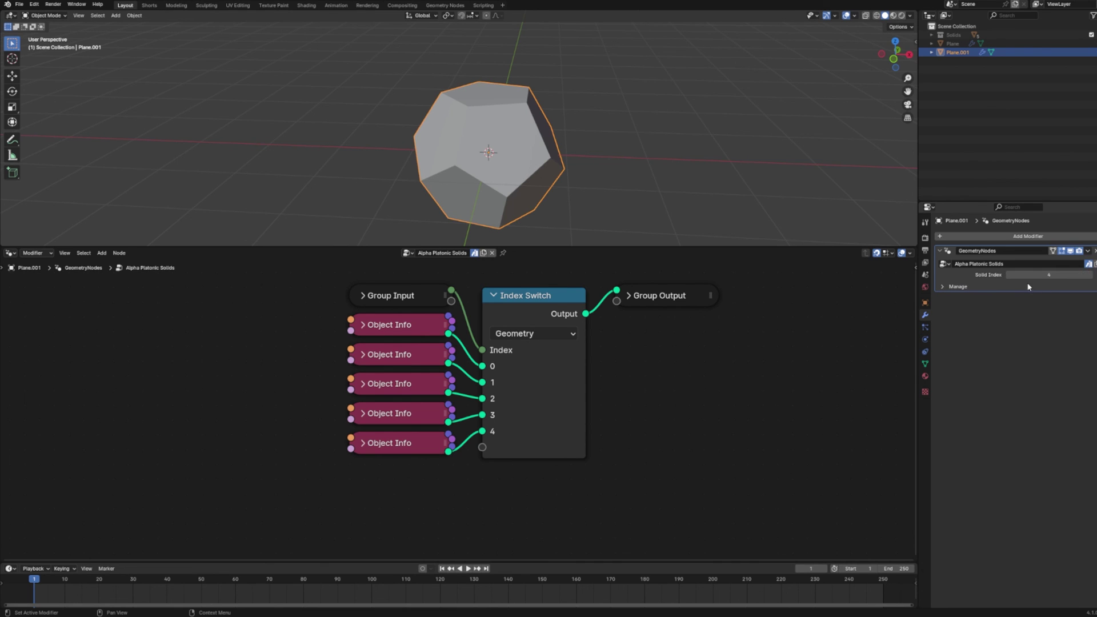
Select the Index Switch node in the Alpha Platonic Solids tree
{"action": "left_click", "coordinate": [526, 381]}
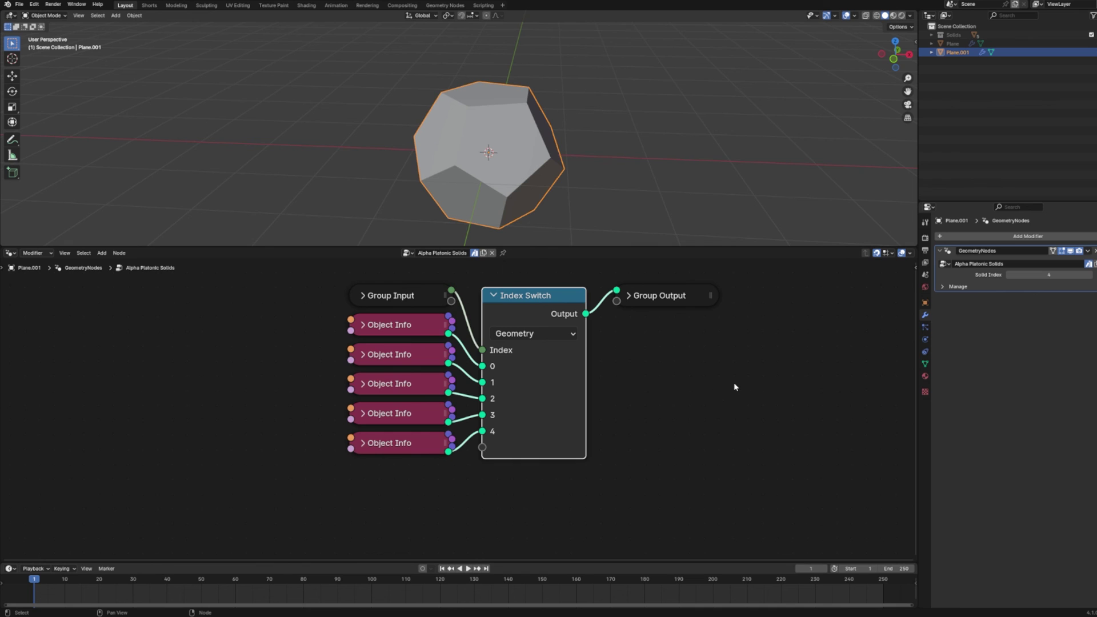
{"action": "middle_click_drag", "start_coordinate": [735, 387], "coordinate": [718, 430]}
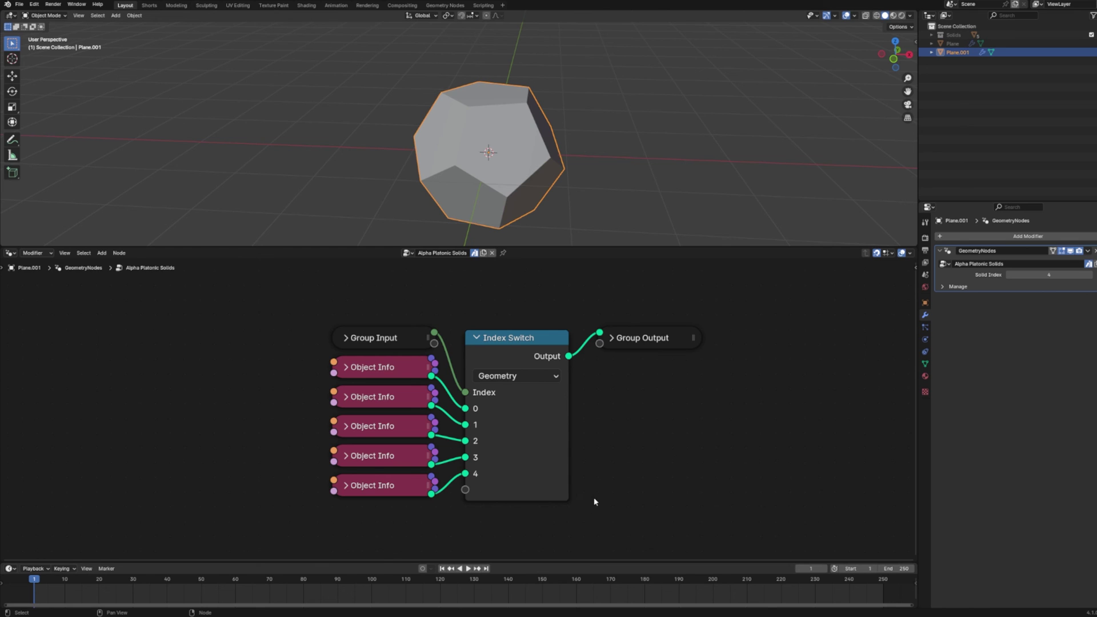
{"action": "left_click", "coordinate": [525, 339]}
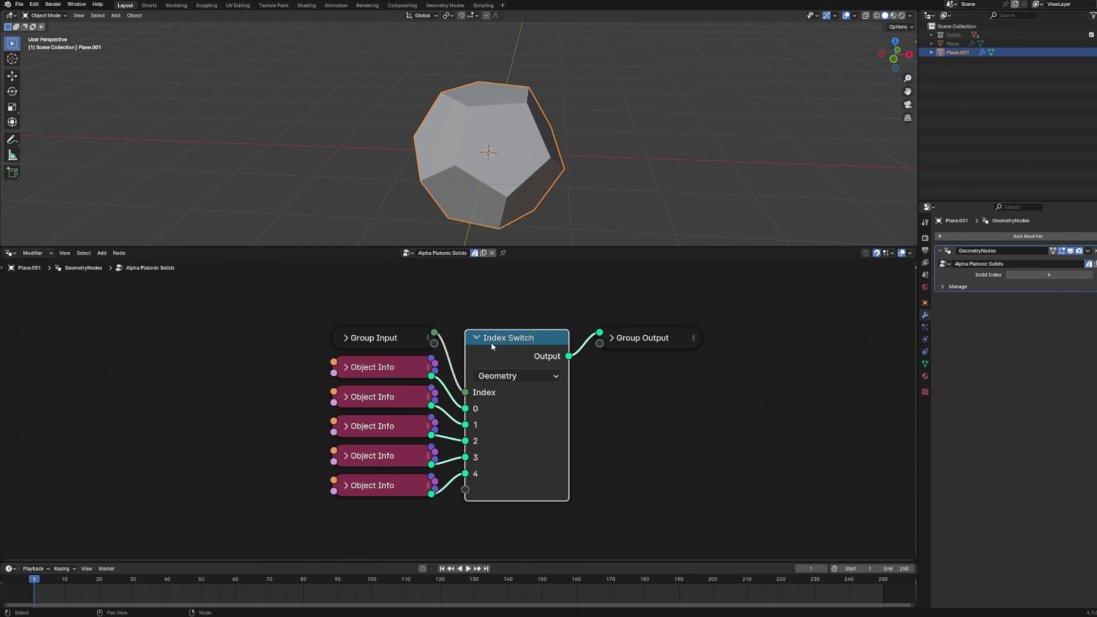